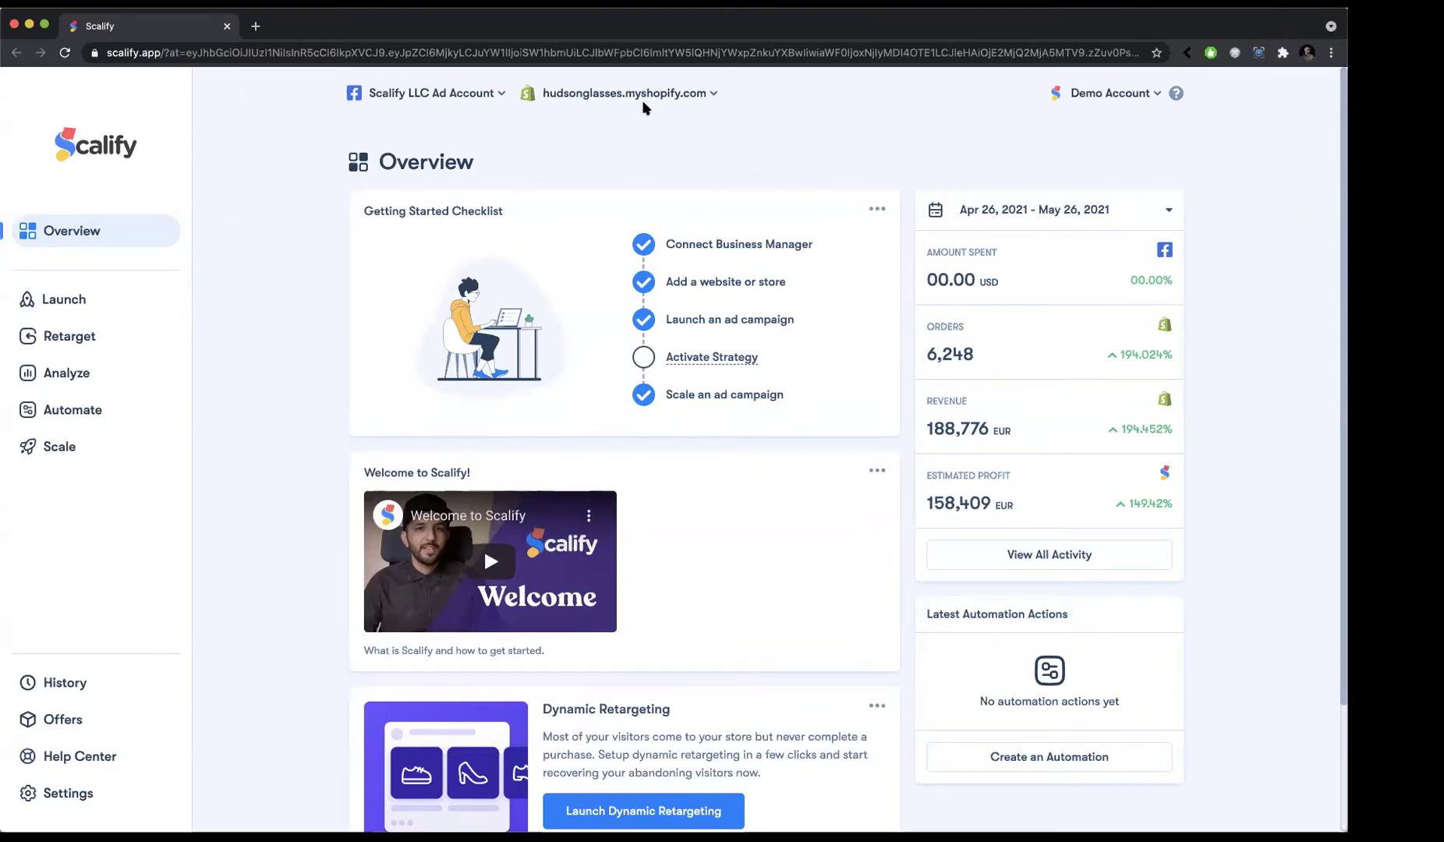
scroll(745, 421, "down", 3)
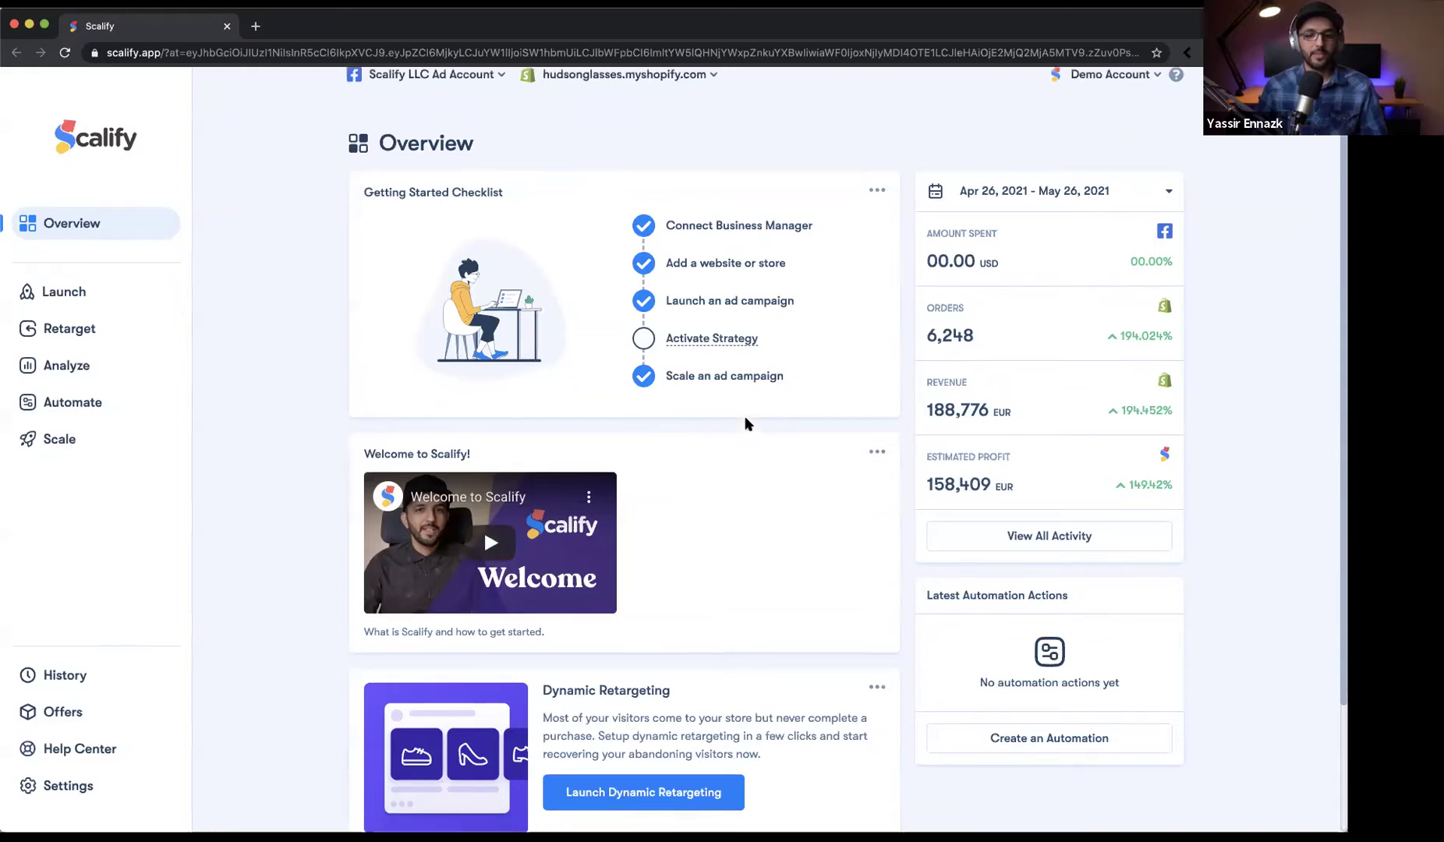
scroll(744, 426, "up", 3)
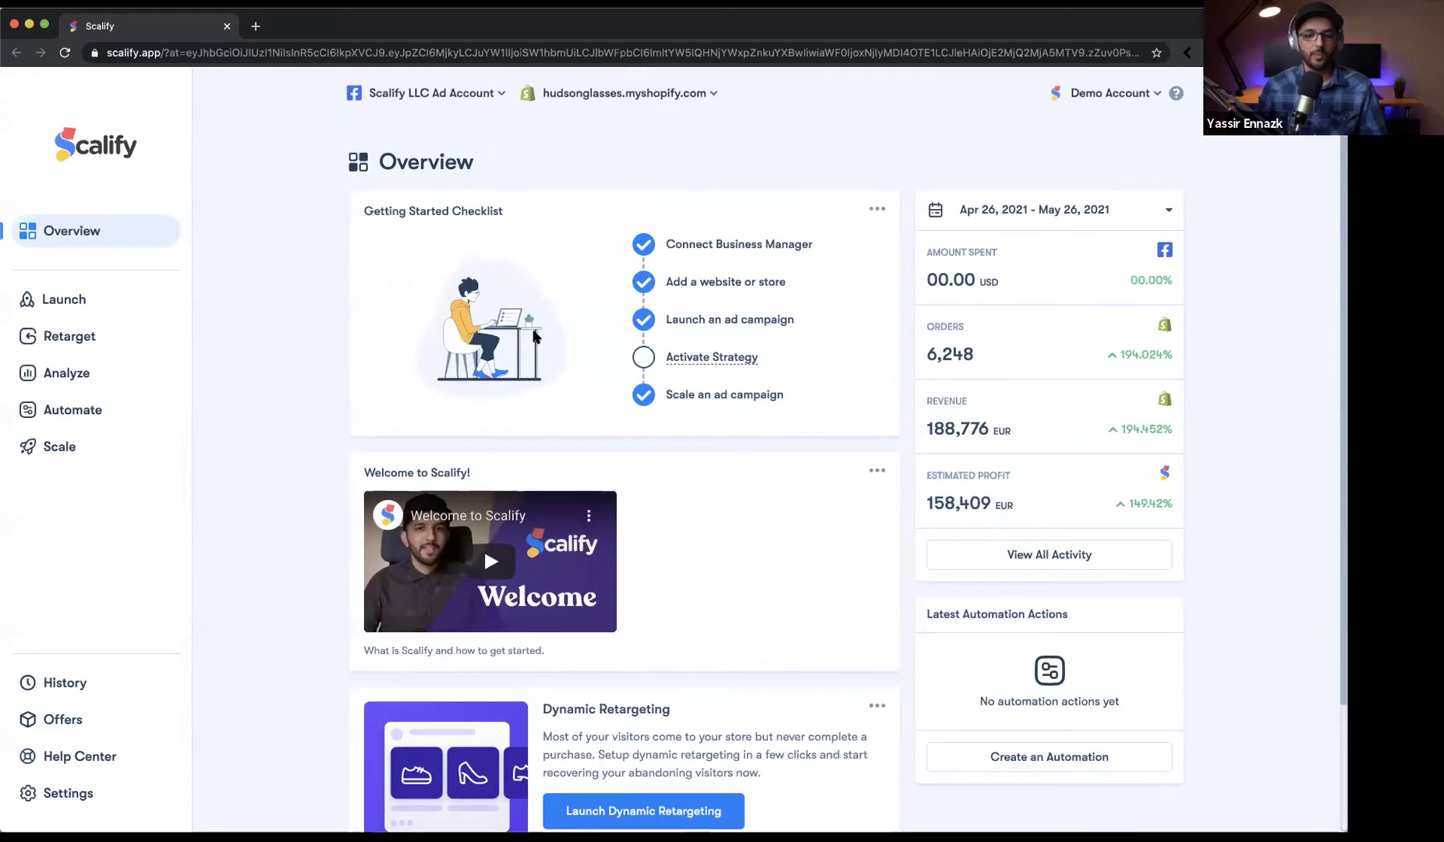
scroll(663, 546, "down", 2)
scroll(689, 463, "up", 2)
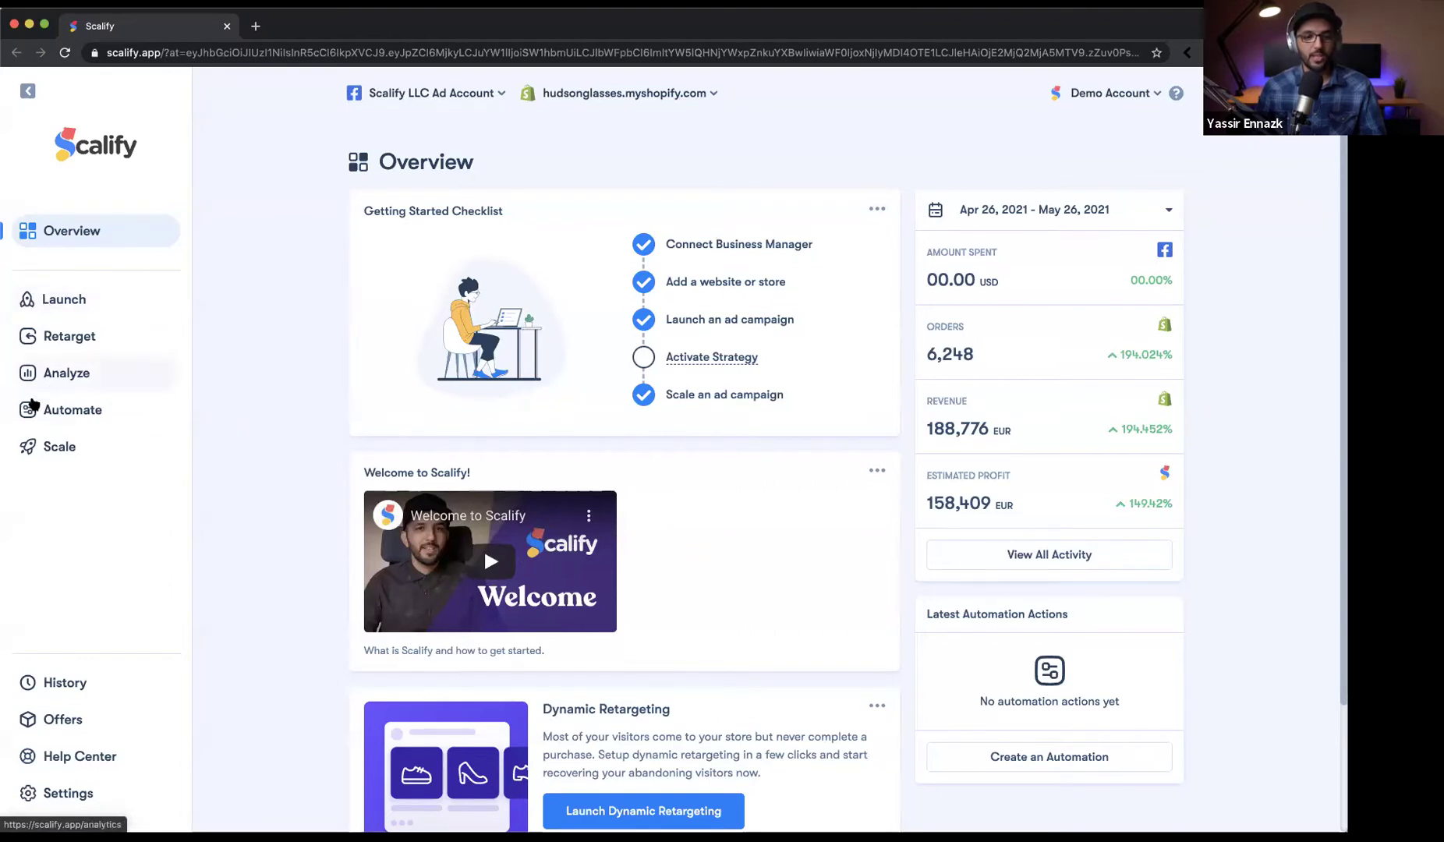
Open the Launch page and examine the Targeting, Retargeting, Retention and Scaling campaign types it offers.
left_click(70, 308)
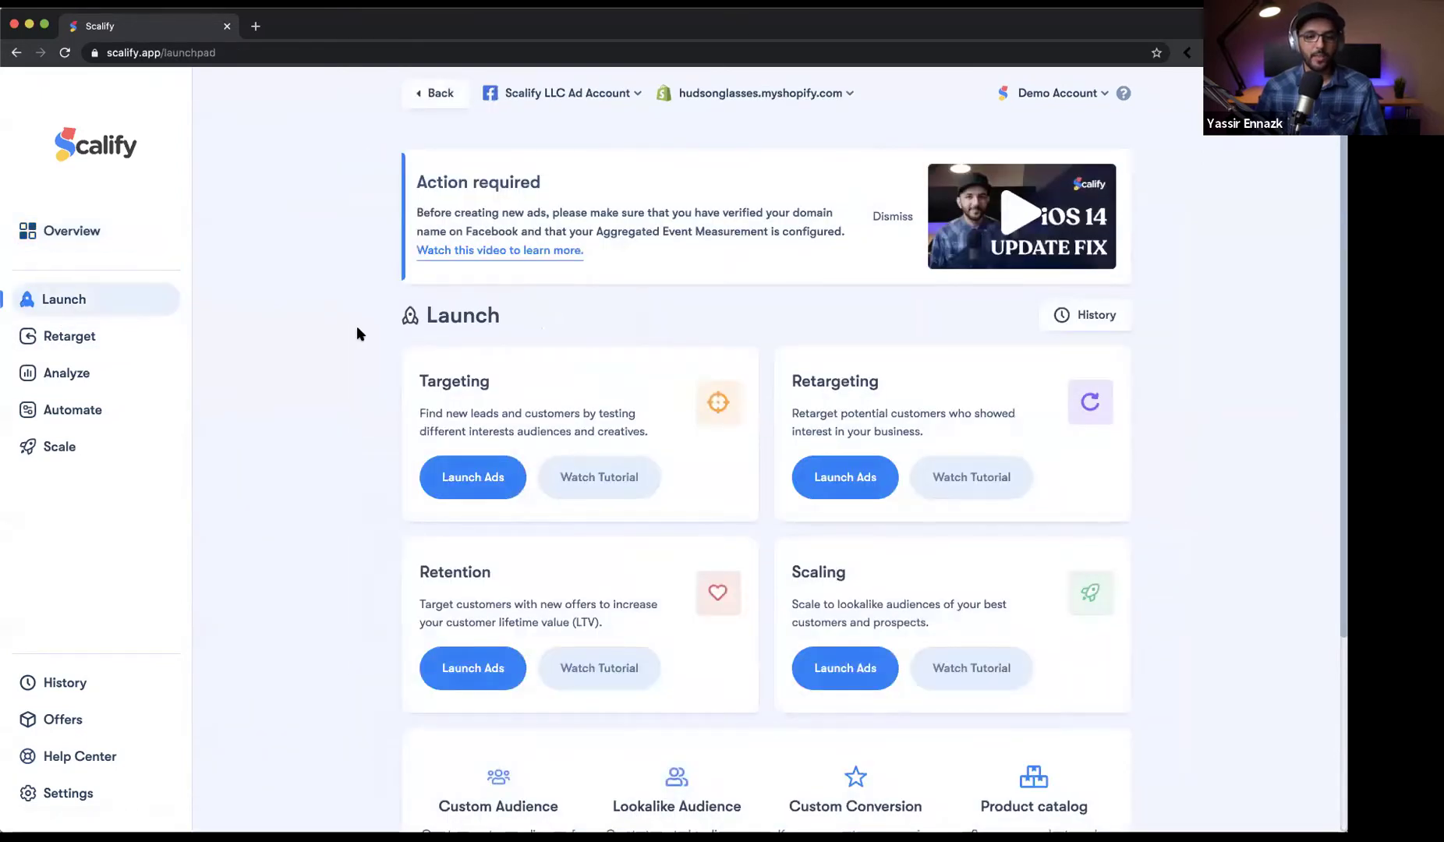
scroll(371, 331, "down", 5)
scroll(372, 331, "up", 1)
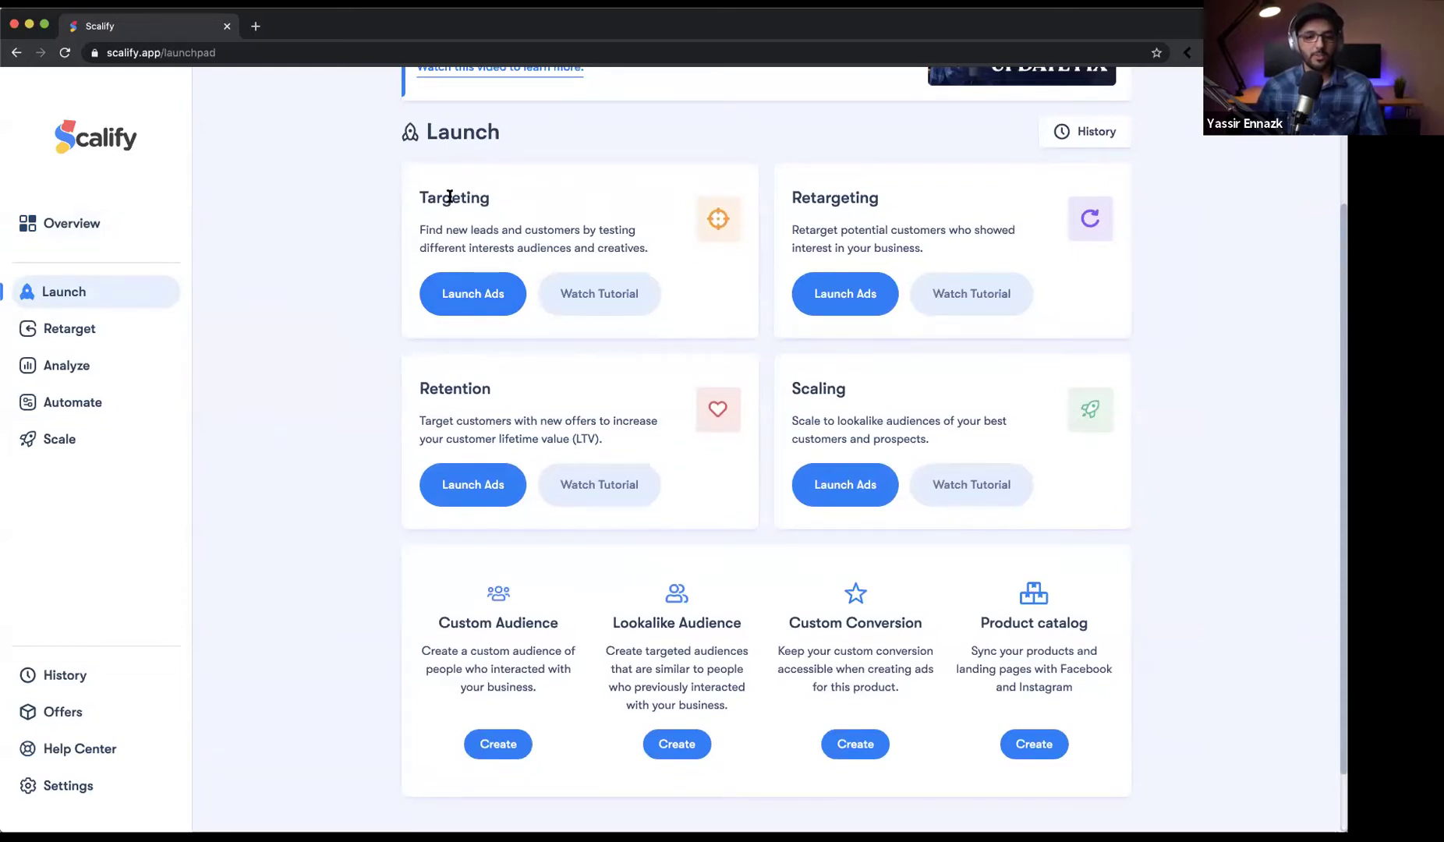
double_click(505, 243)
left_click(541, 229)
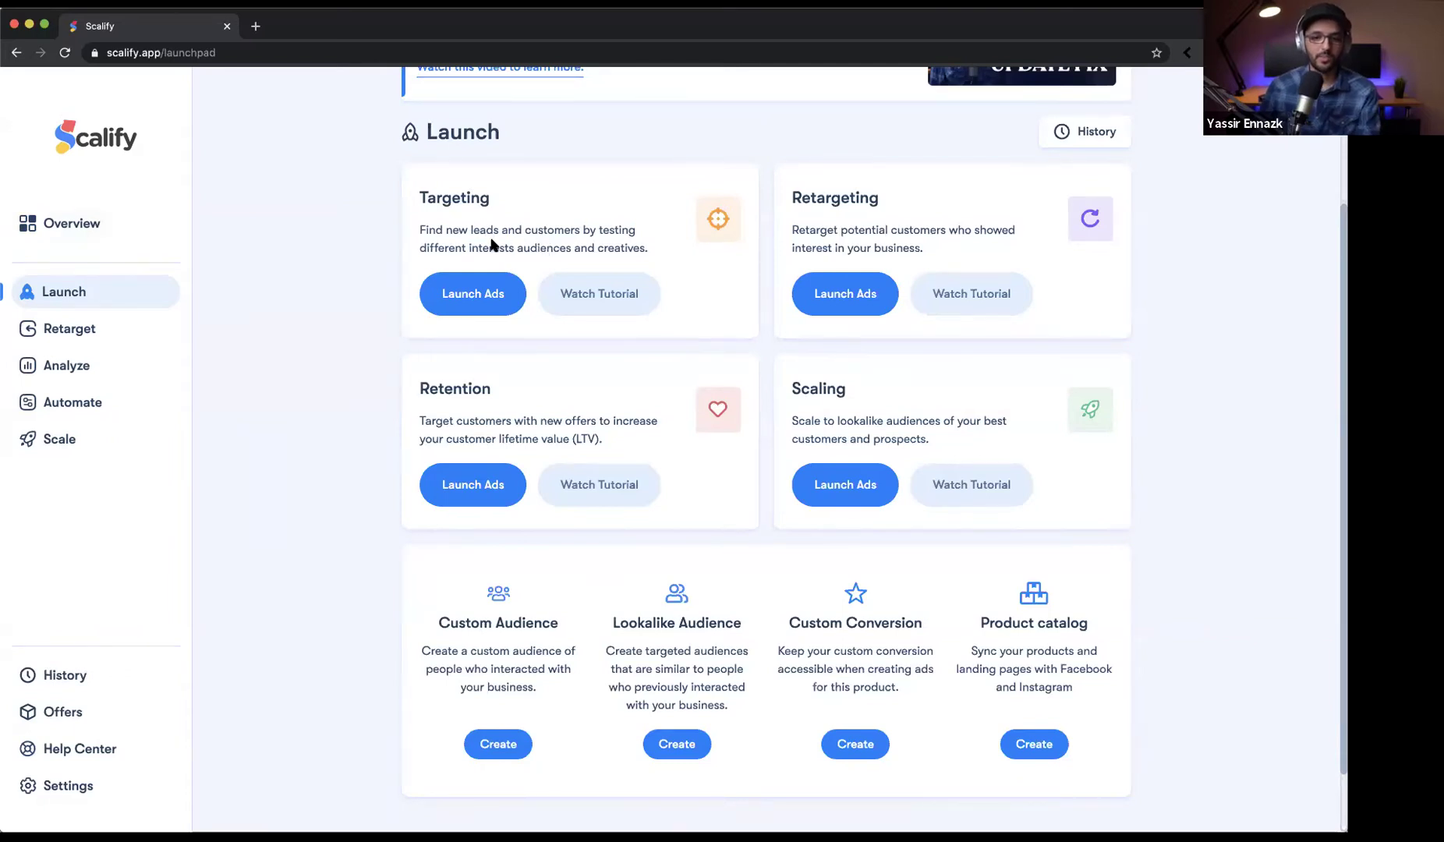
scroll(535, 216, "up", 5)
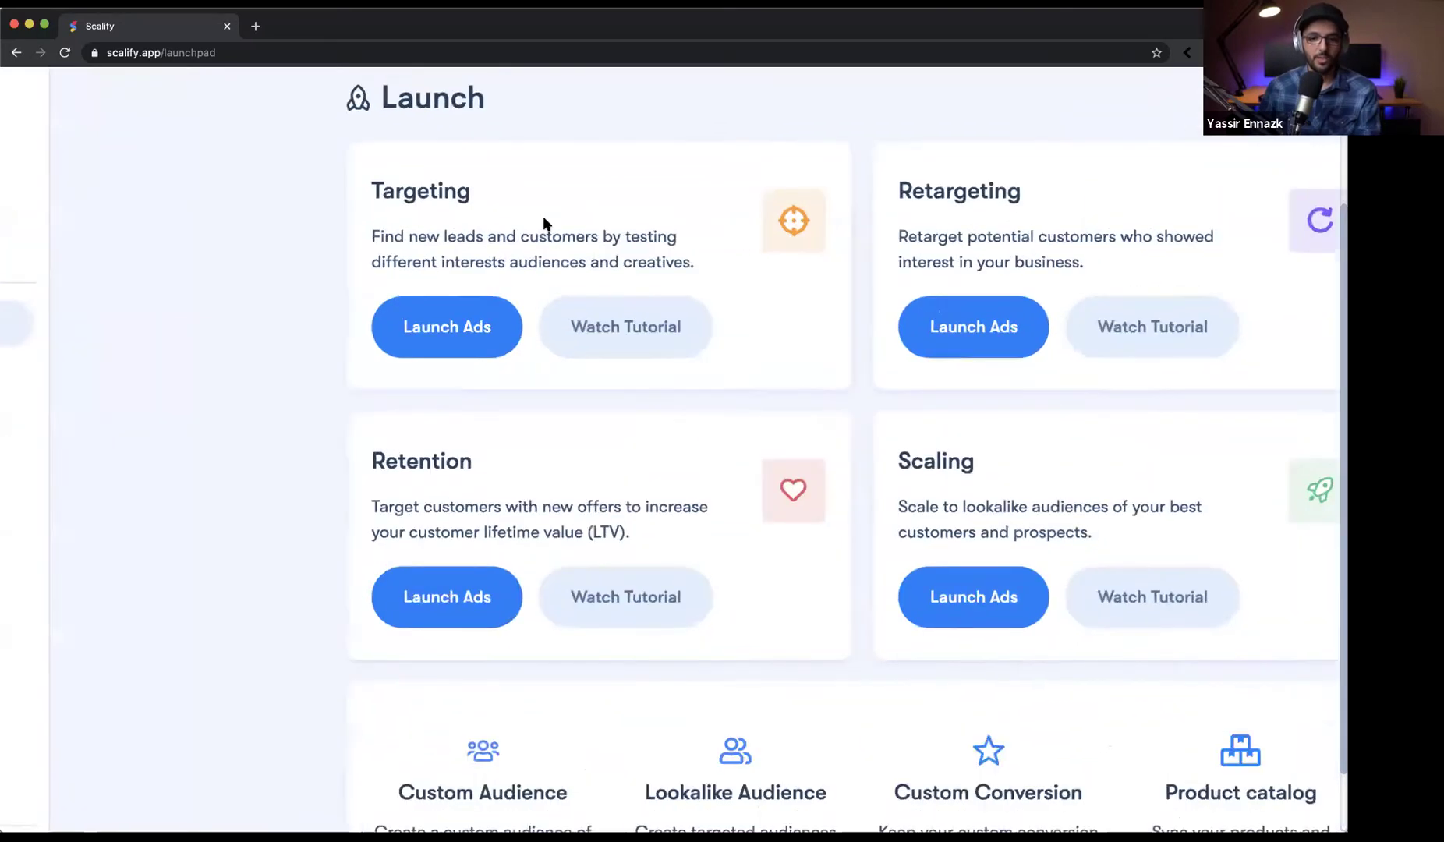
scroll(544, 223, "up", 5)
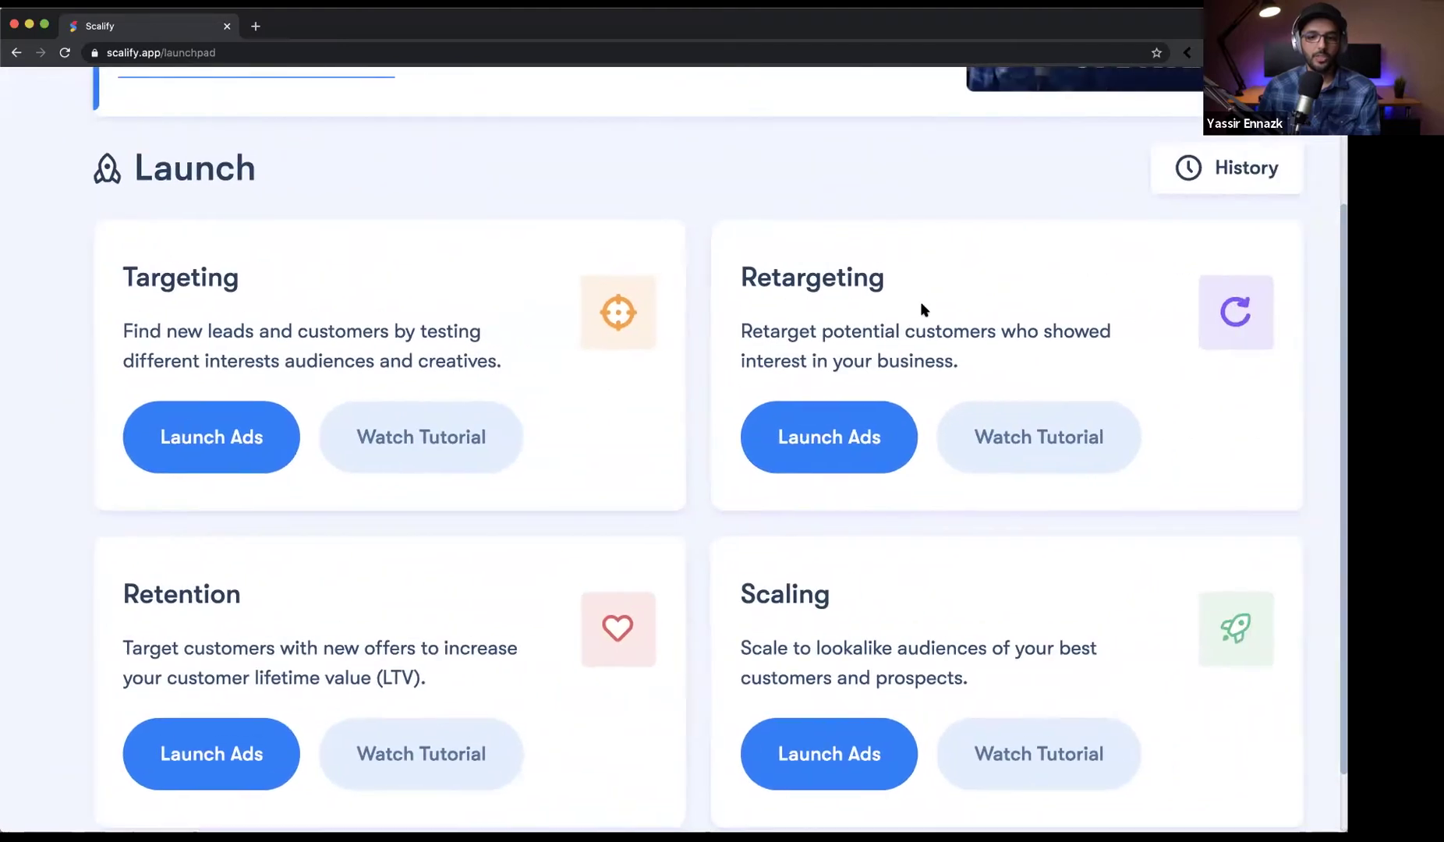
scroll(921, 309, "right", 2)
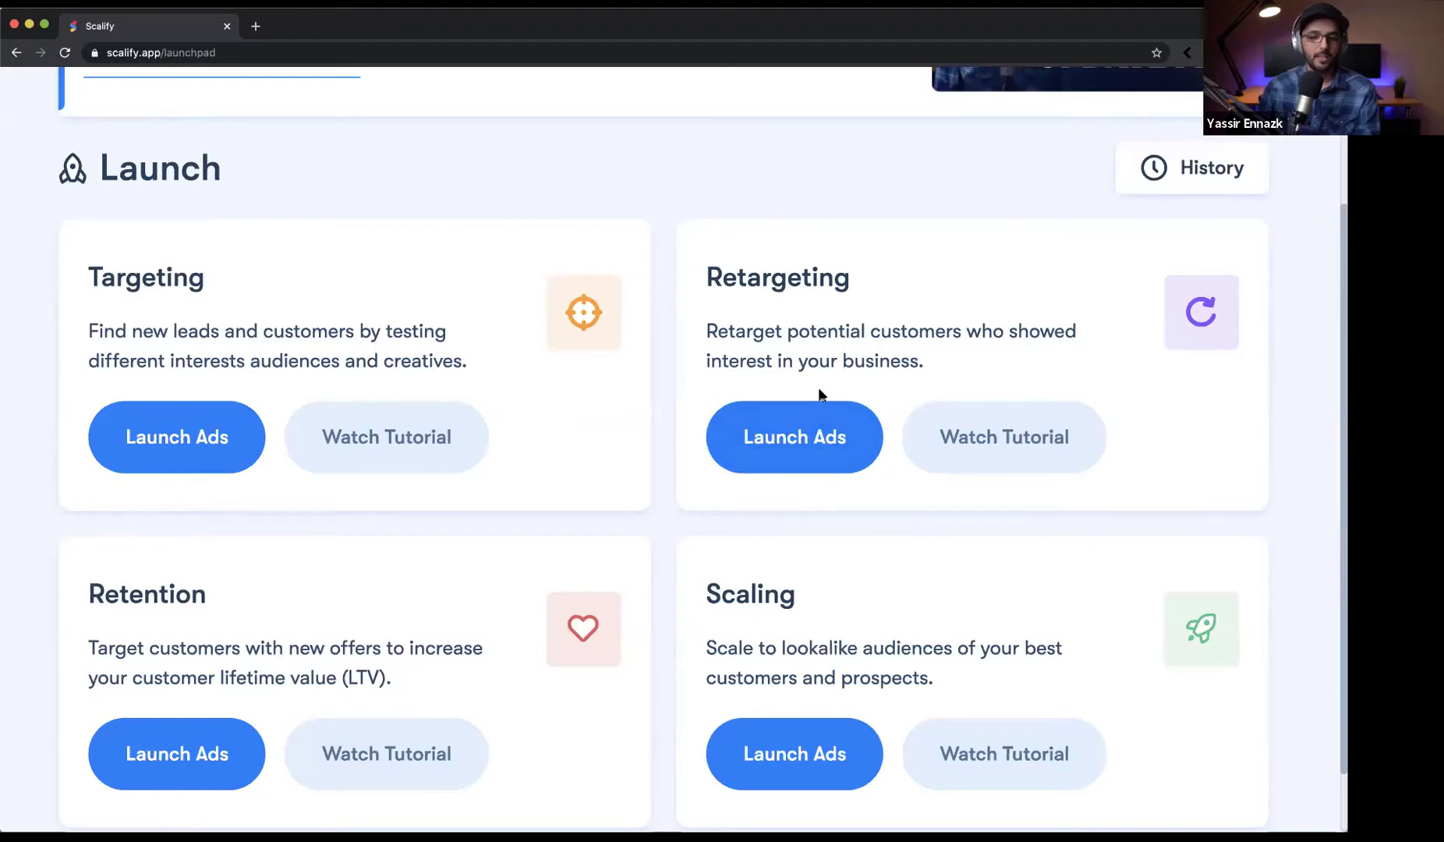
scroll(829, 395, "down", 5)
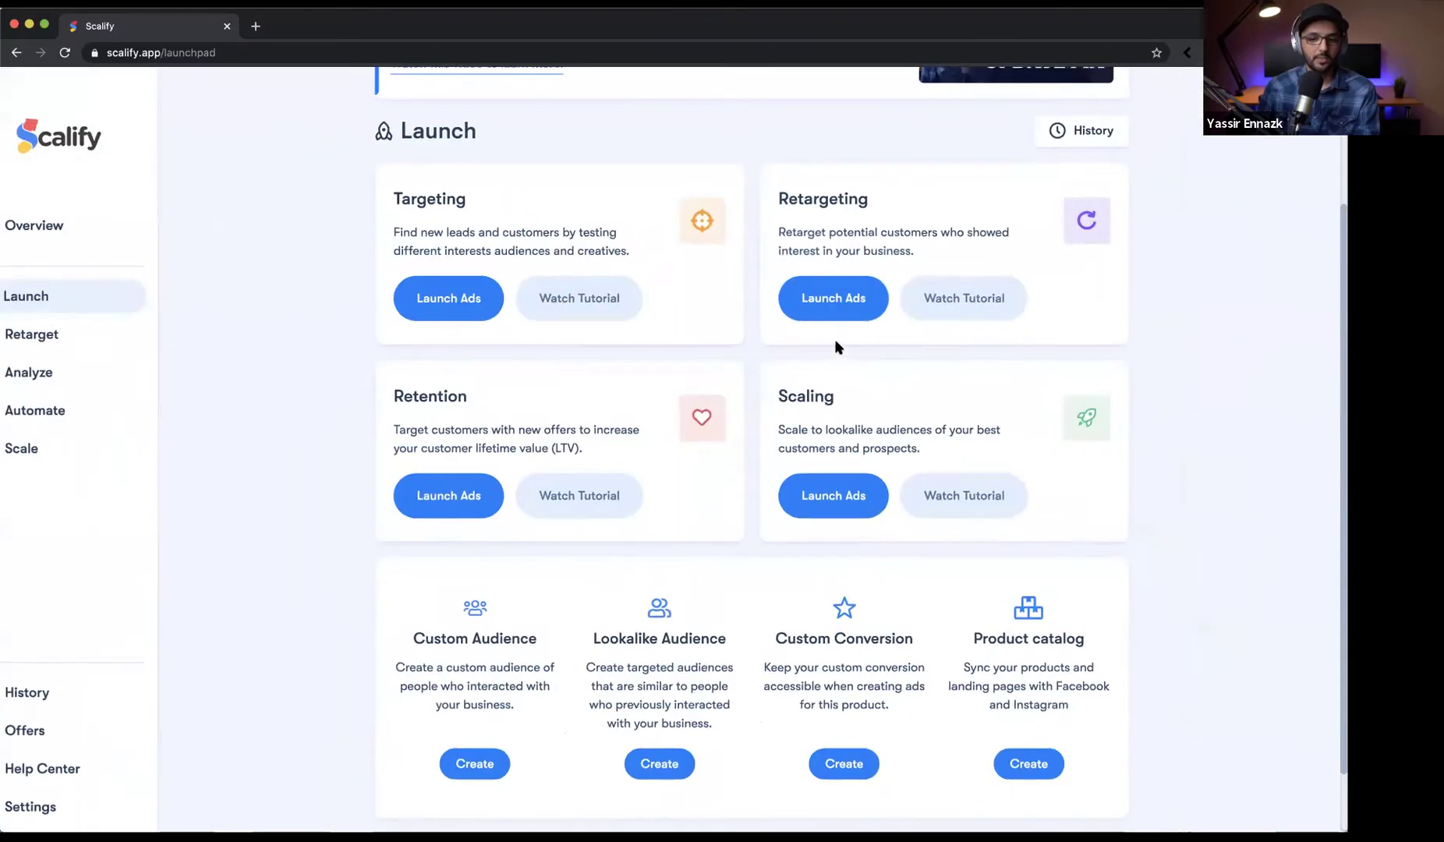
scroll(835, 345, "up", 3)
scroll(847, 300, "down", 3)
Open the retargeting launch options and compare Classic Retargeting, Dynamic Retargeting and Retention.
left_click(845, 298)
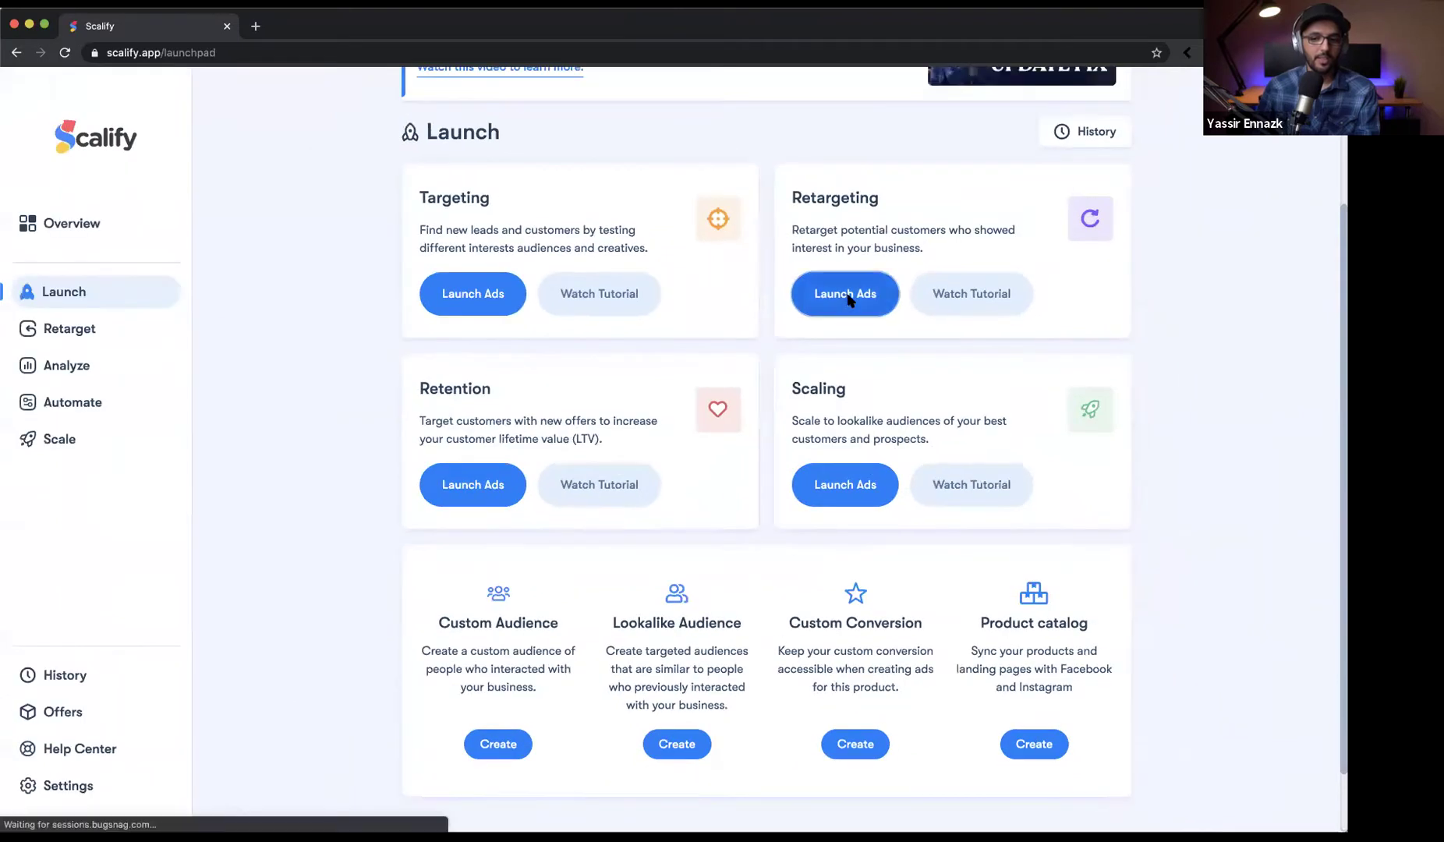
scroll(864, 342, "up", 2)
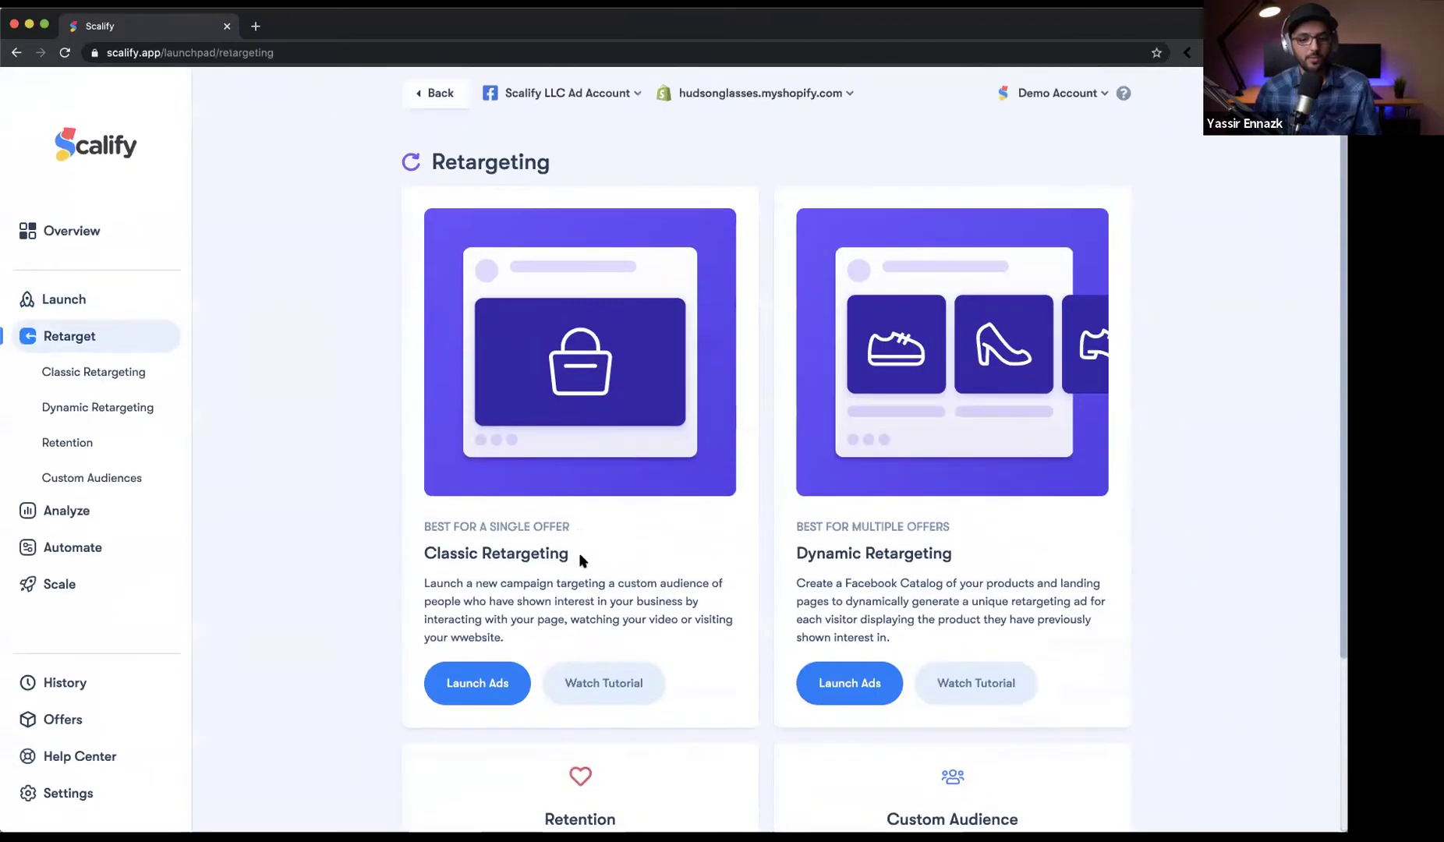
triple_click(422, 553)
left_click(475, 518)
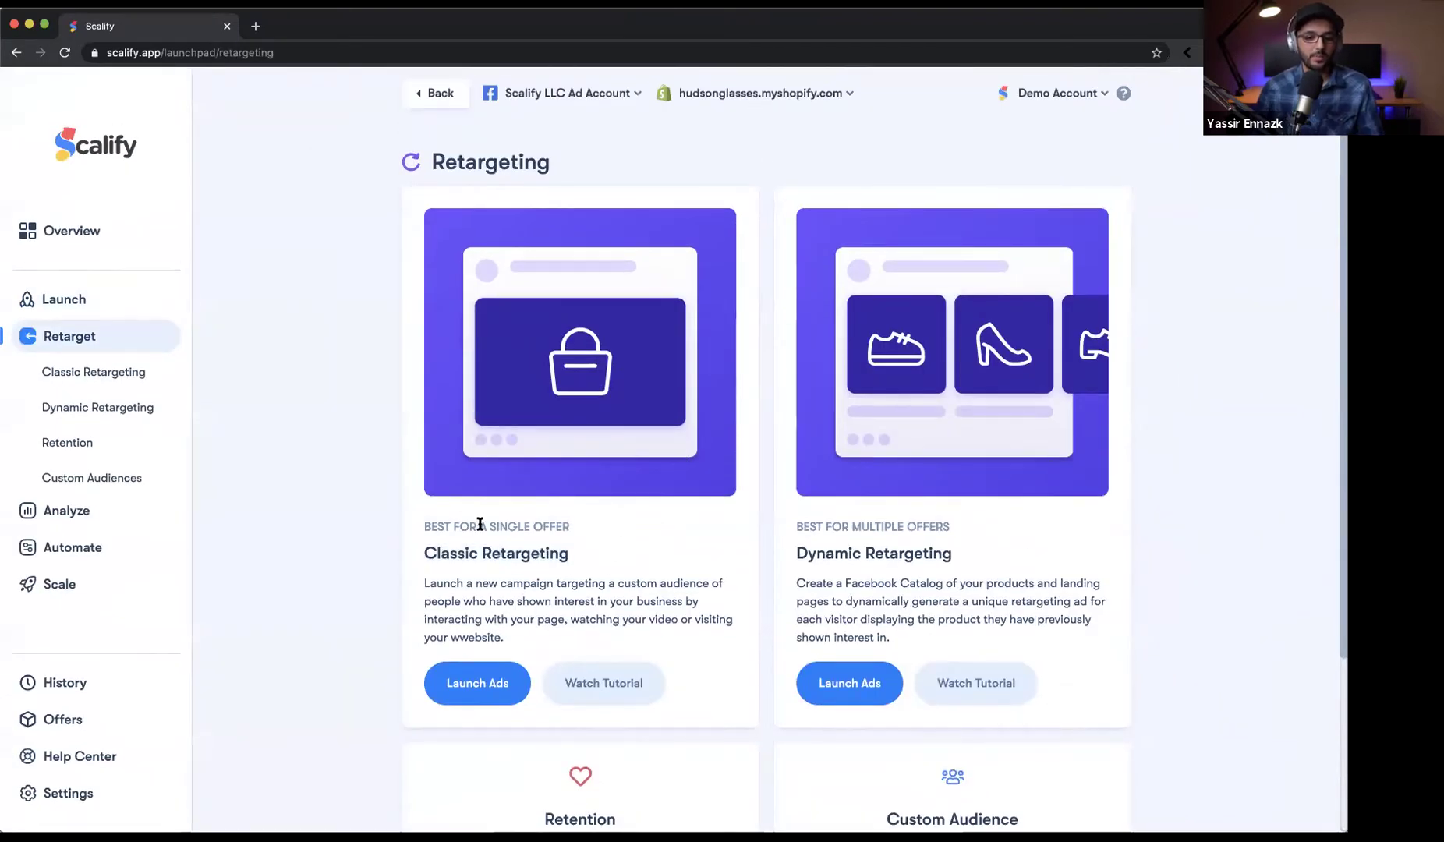
left_click_drag(491, 527, 597, 541)
left_click(597, 541)
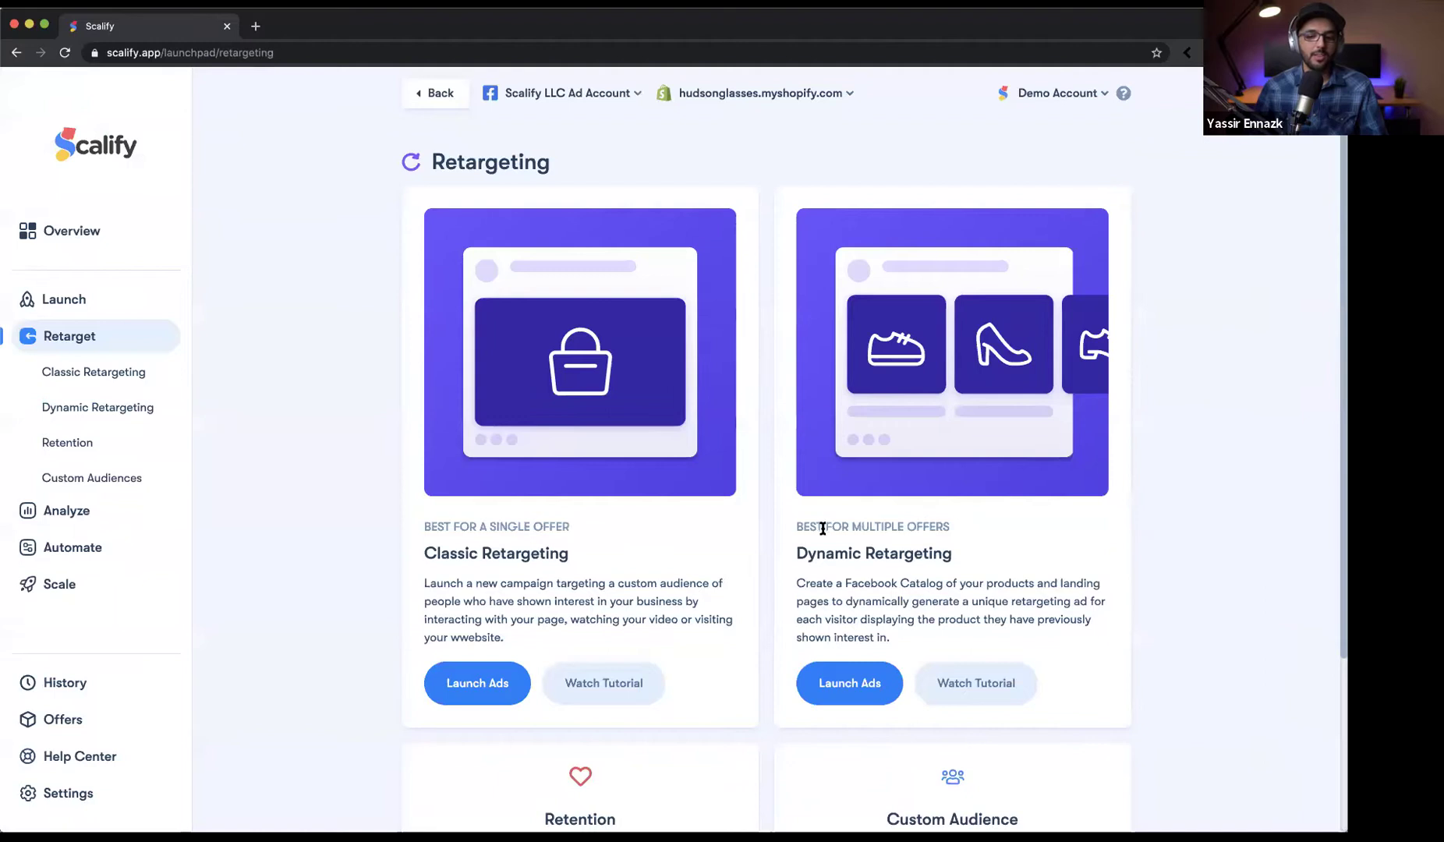
left_click_drag(958, 529, 860, 529)
left_click(980, 542)
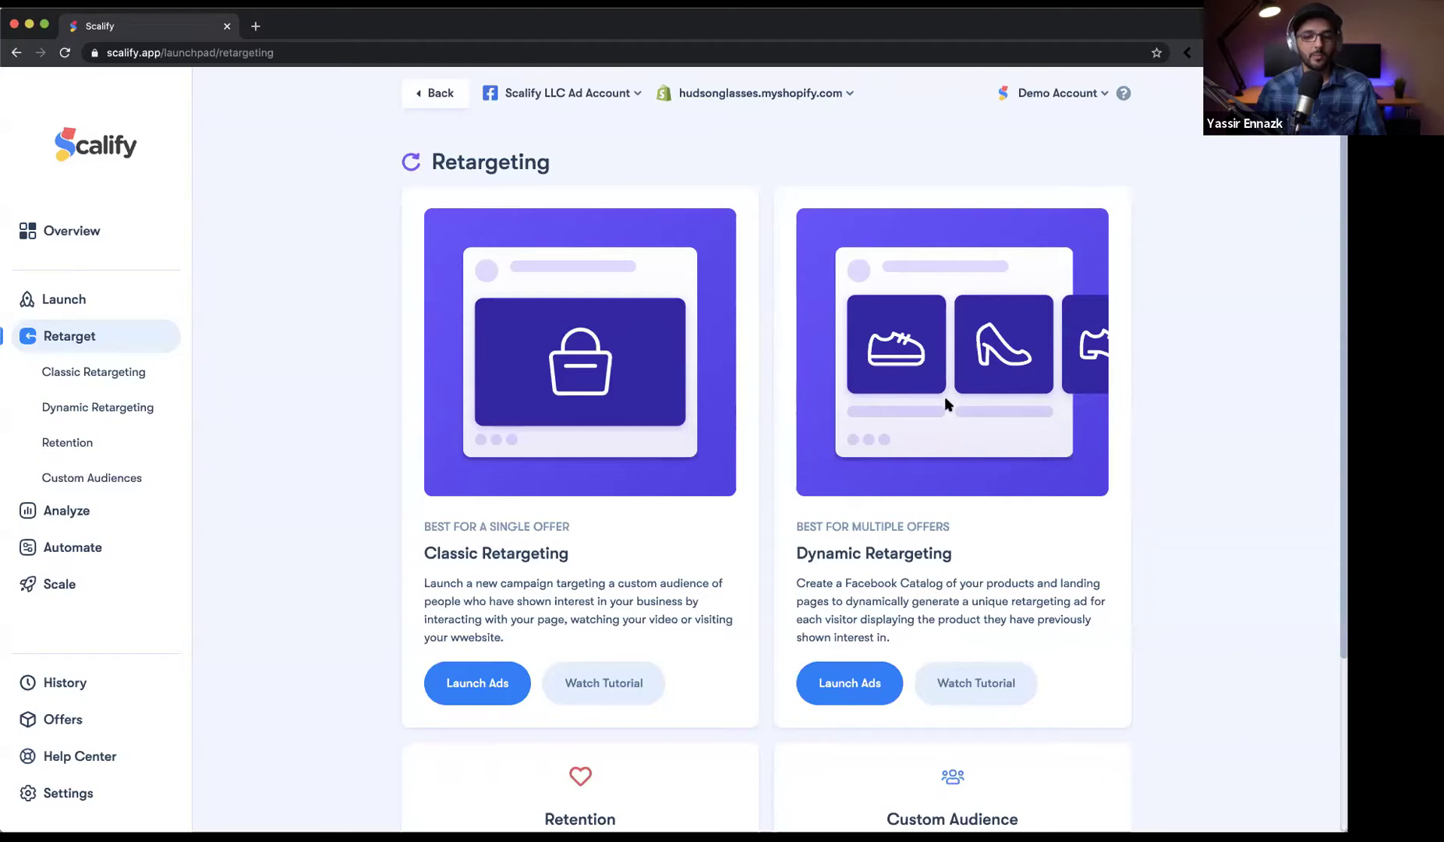
scroll(980, 476, "down", 3)
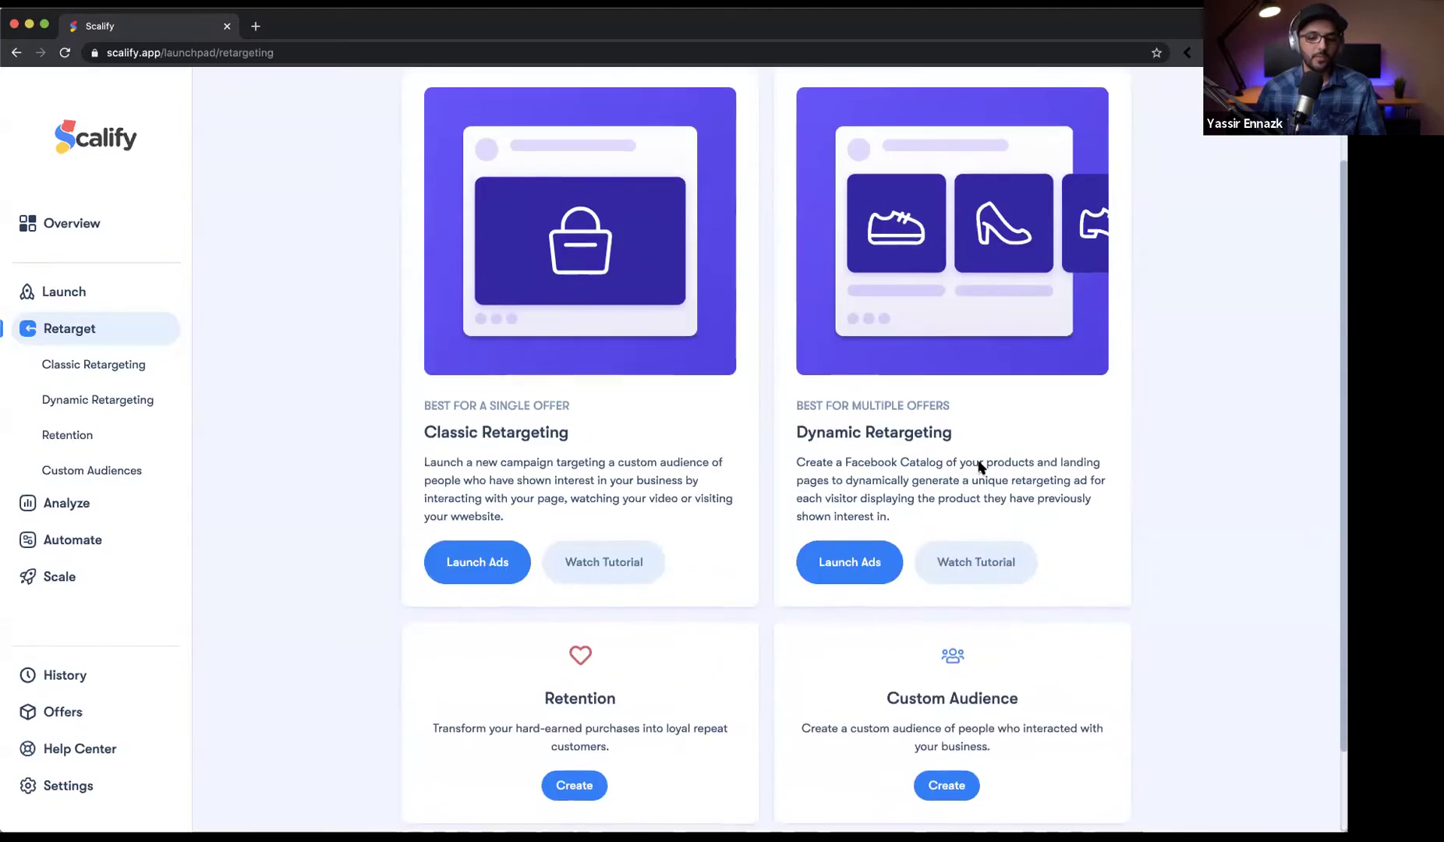
scroll(616, 716, "down", 1)
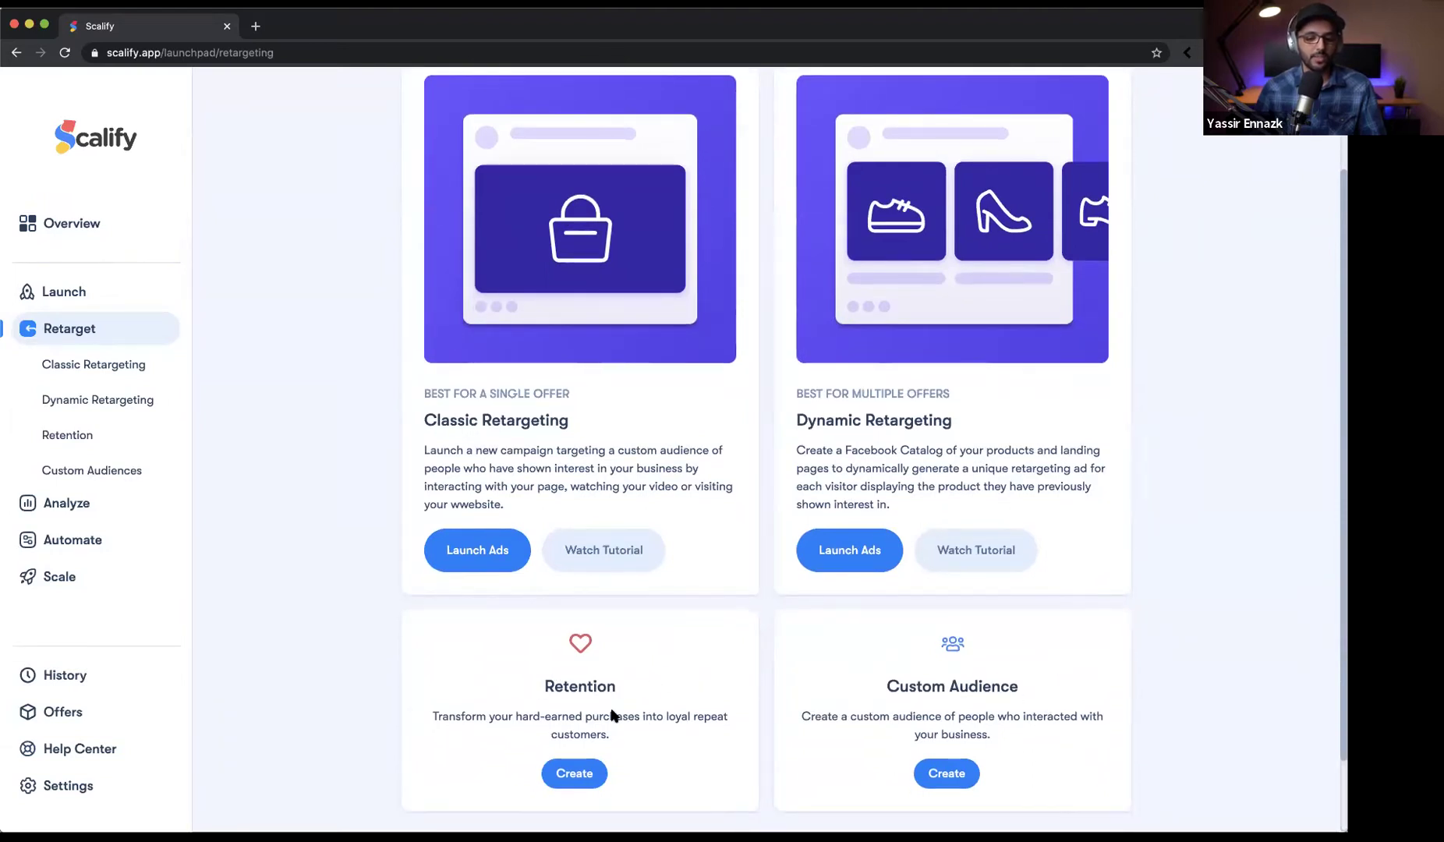
left_click_drag(535, 684, 612, 686)
left_click(631, 671)
scroll(643, 708, "up", 3)
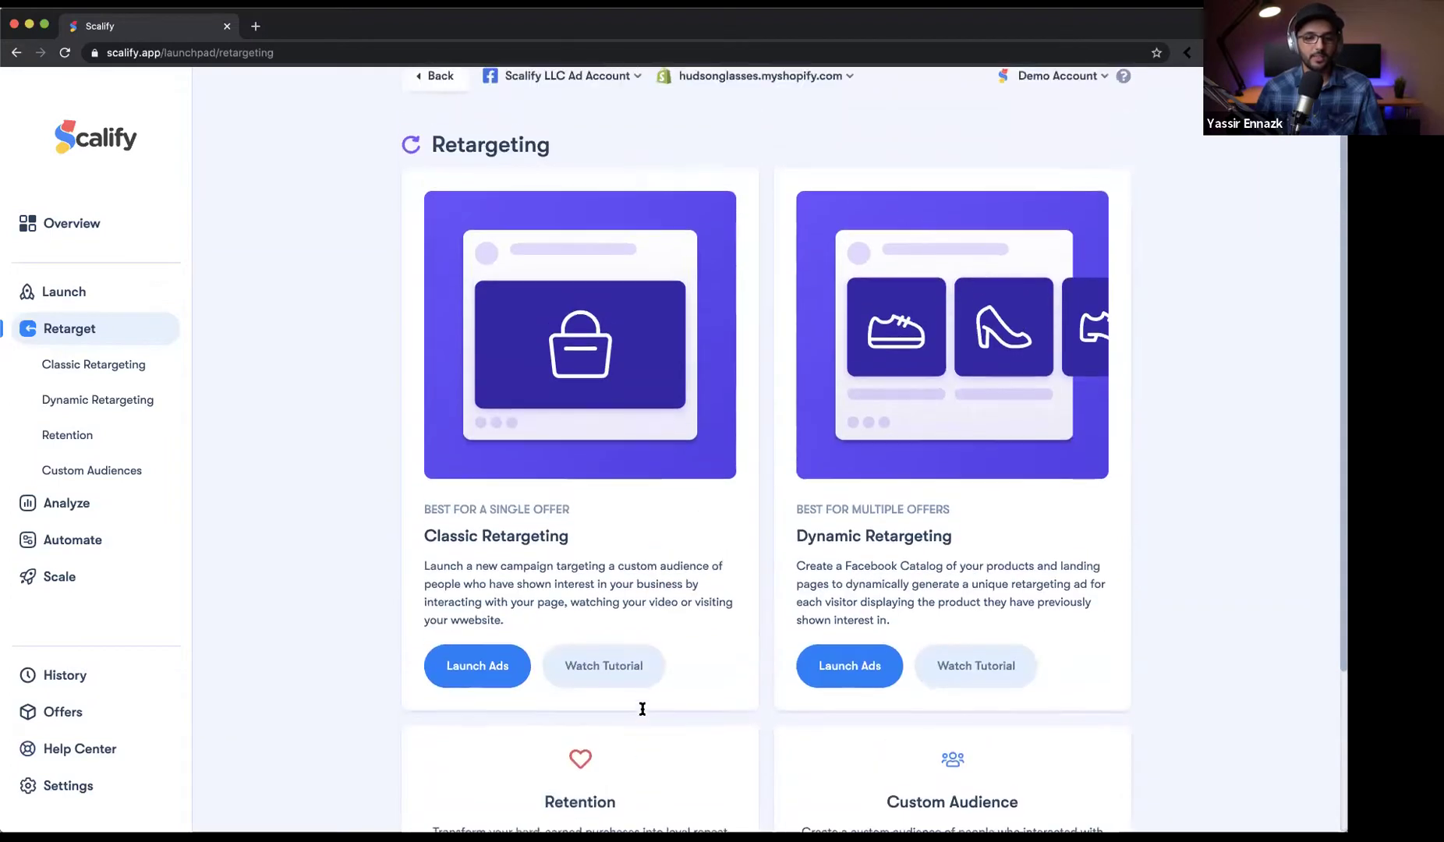
scroll(624, 694, "down", 3)
scroll(593, 640, "up", 3)
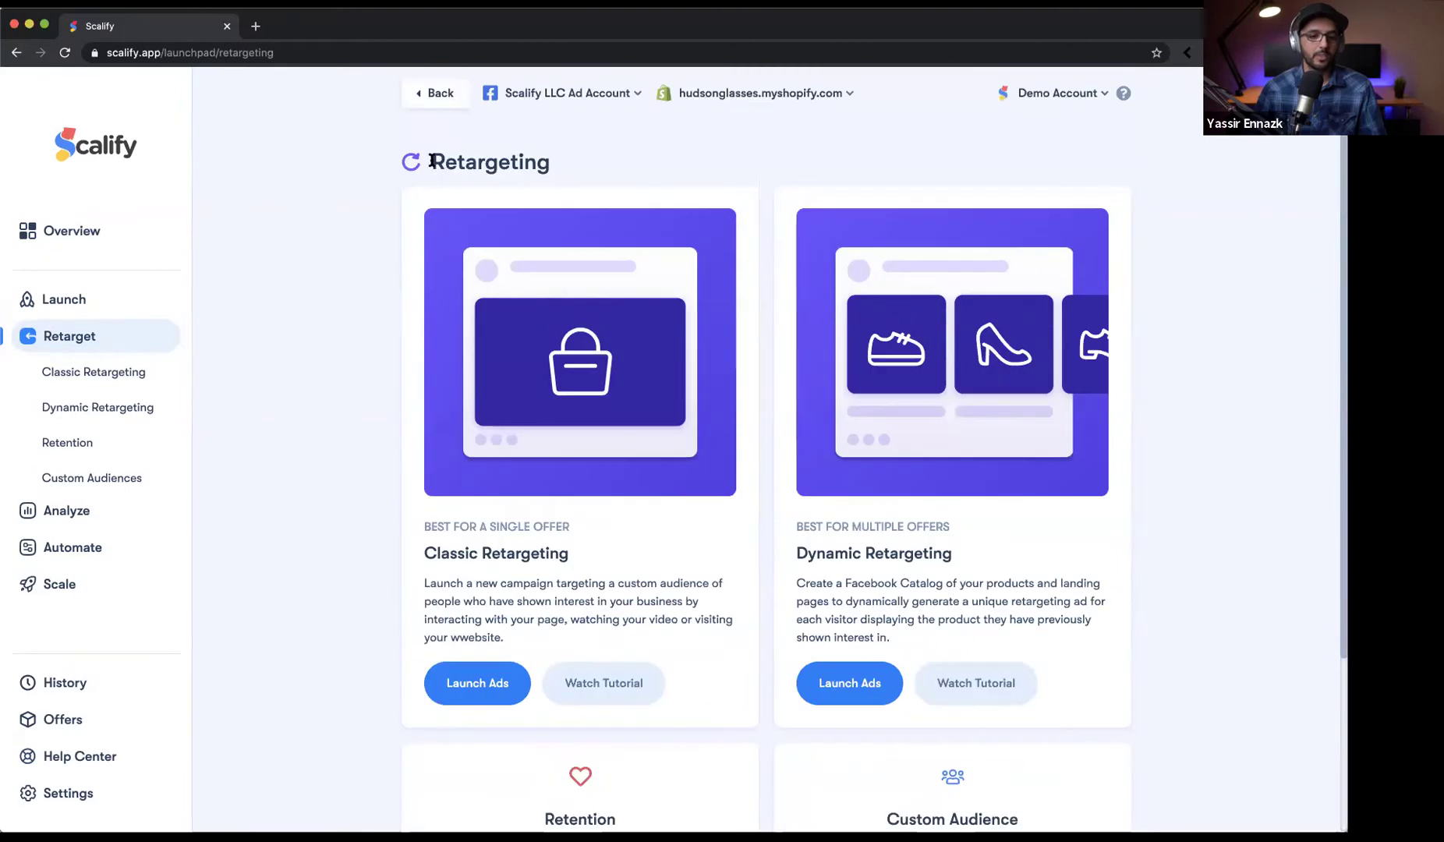
Return to the Launch page and start launching ads of the Targeting type.
left_click(434, 99)
scroll(720, 397, "down", 3)
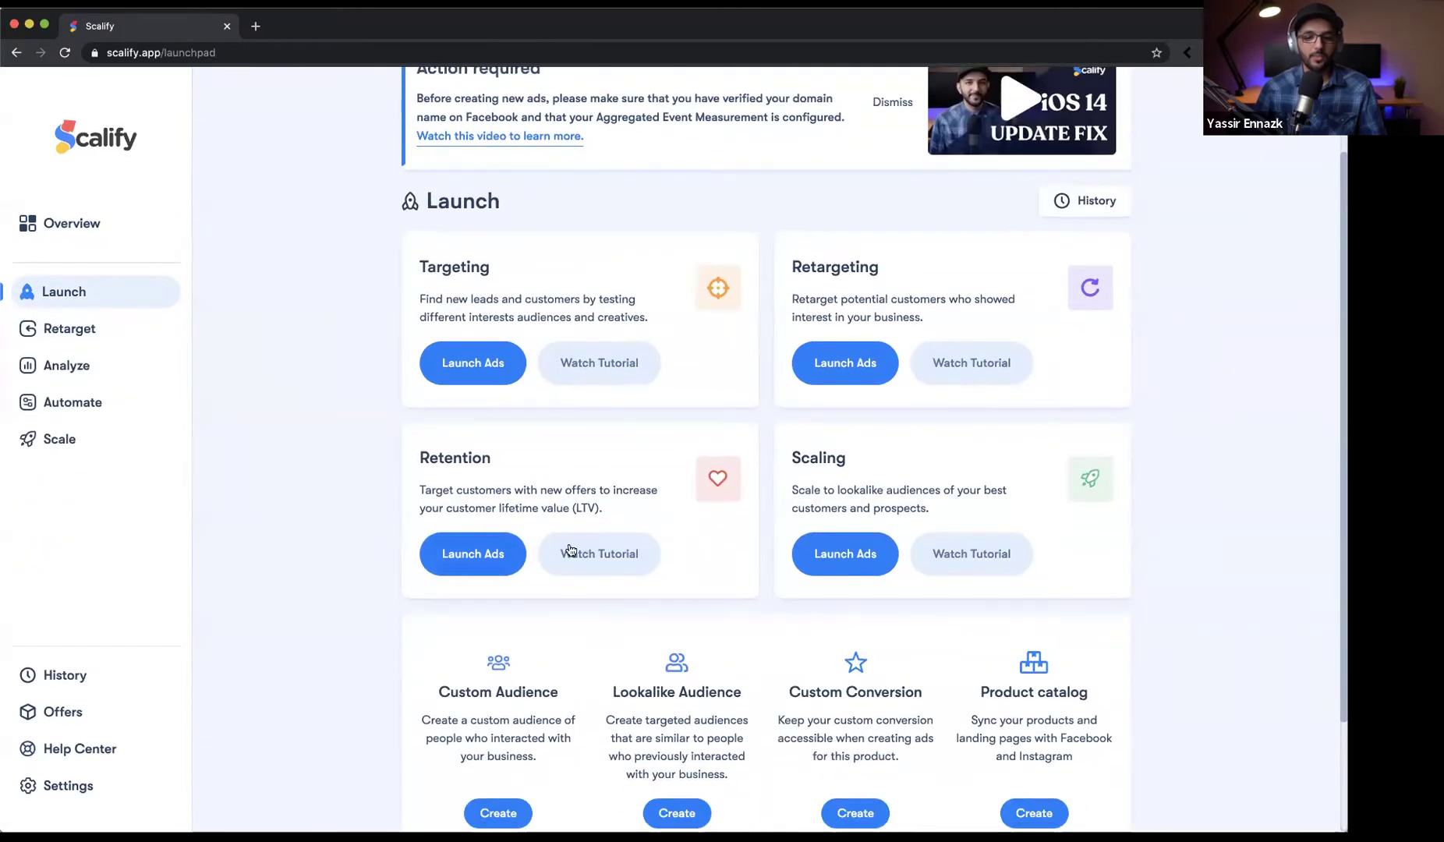
scroll(686, 540, "up", 3)
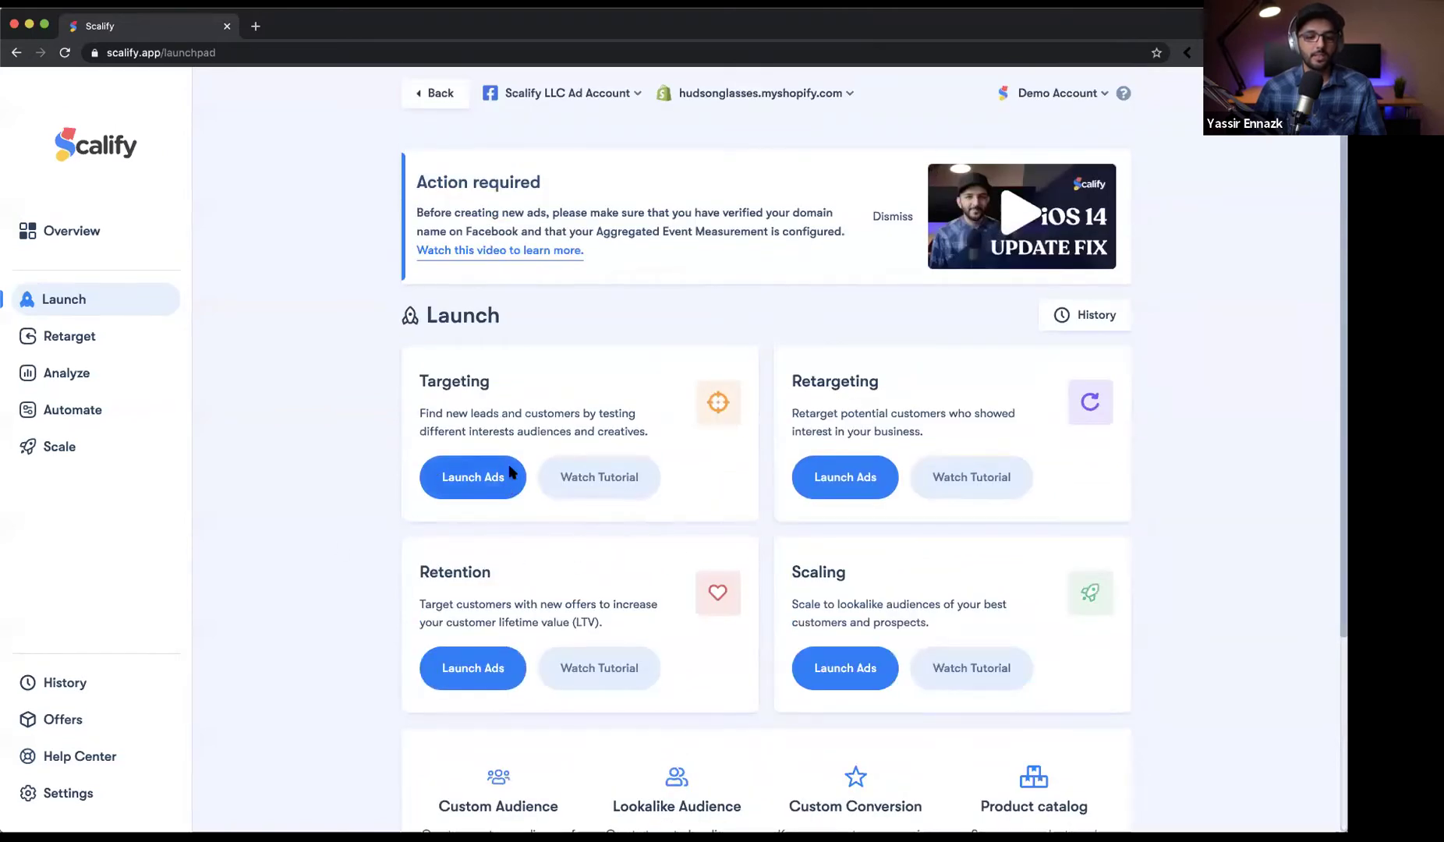
left_click(473, 478)
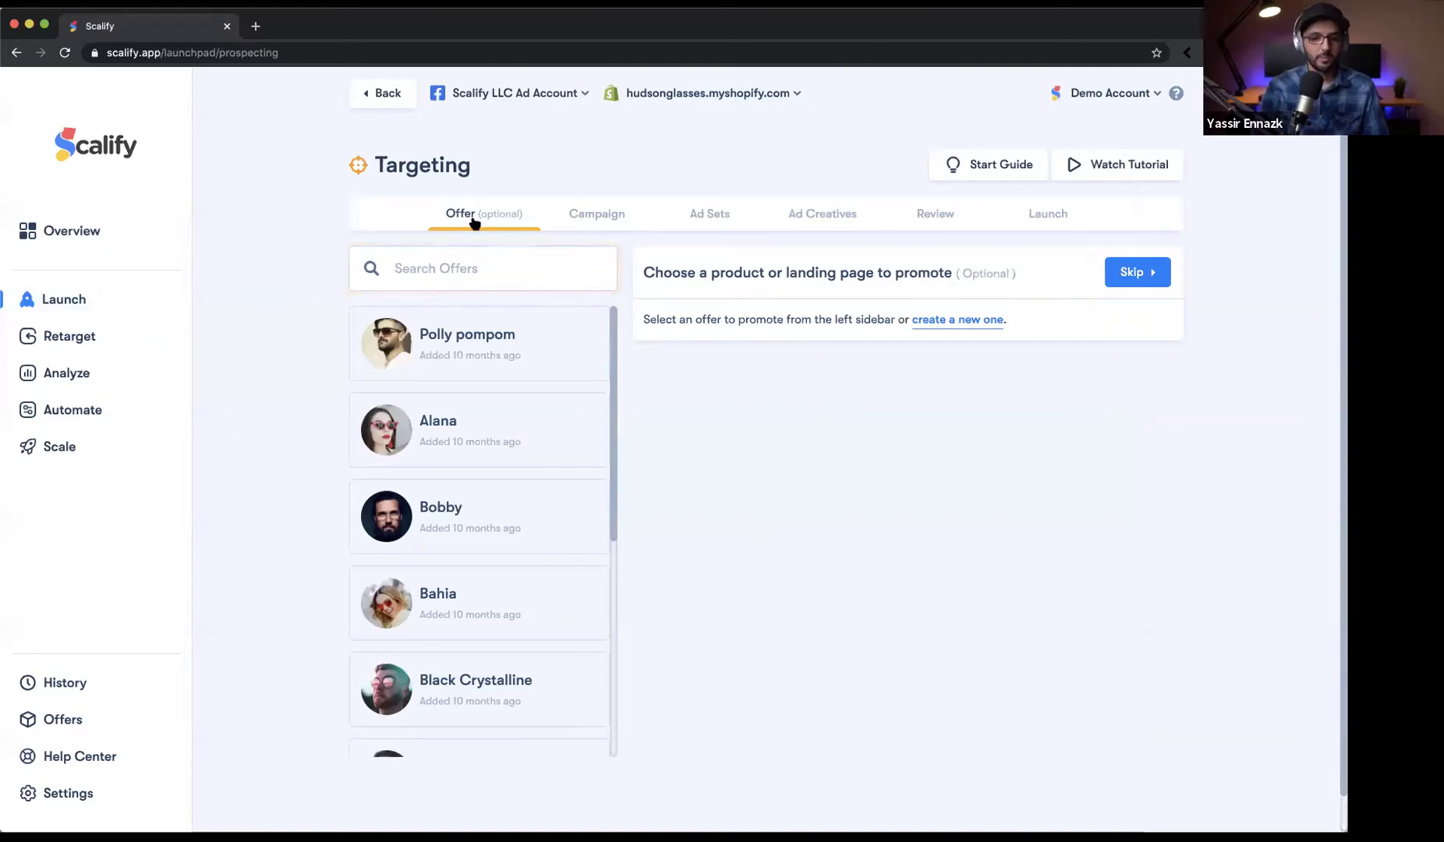
Enlarge the page and choose the Bobby product as the offer to promote, continuing to the campaign stage.
key("super+equal")
key("super+equal")
key("super+minus")
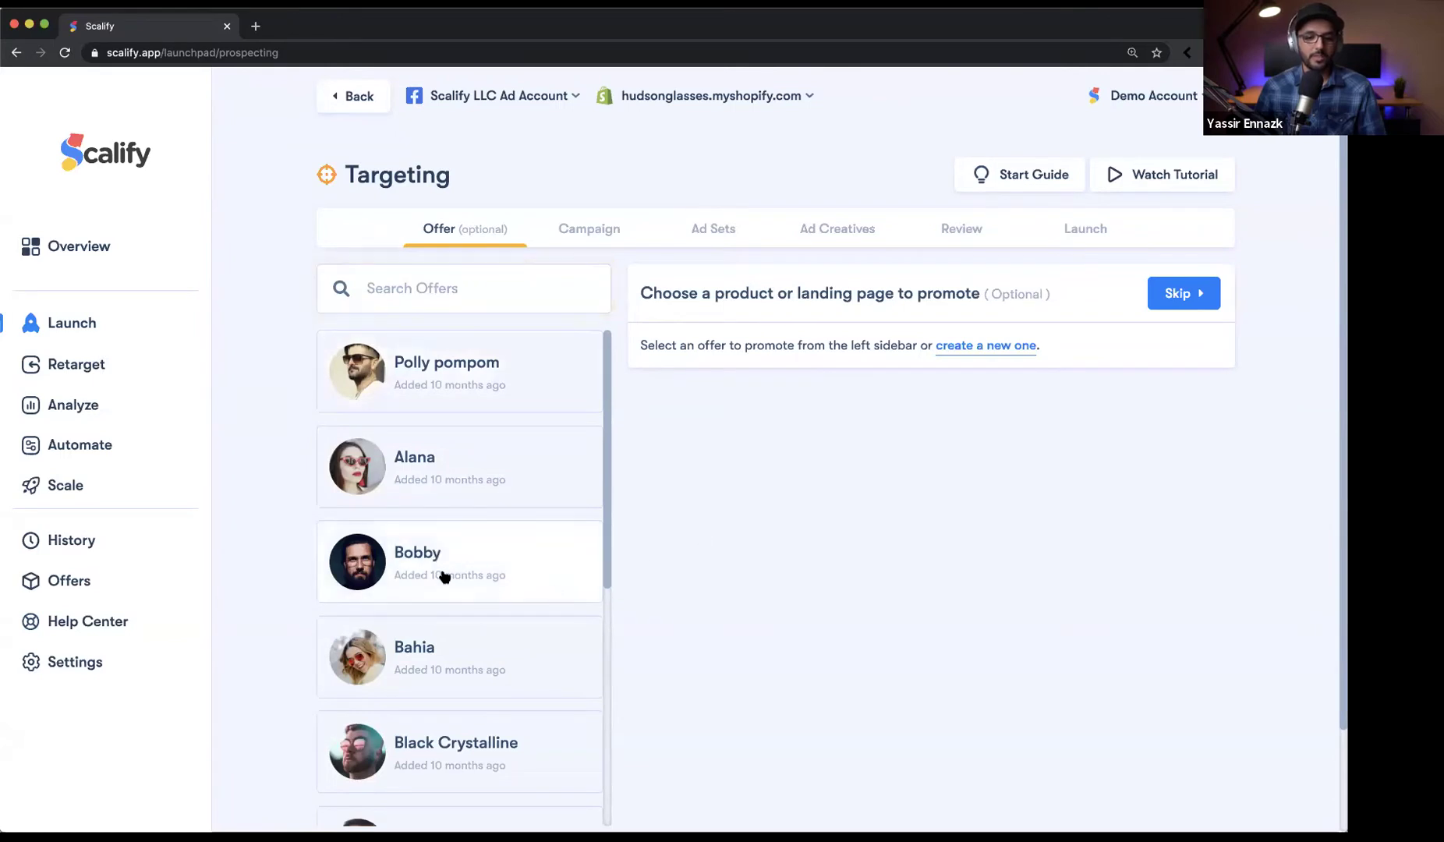
left_click(472, 554)
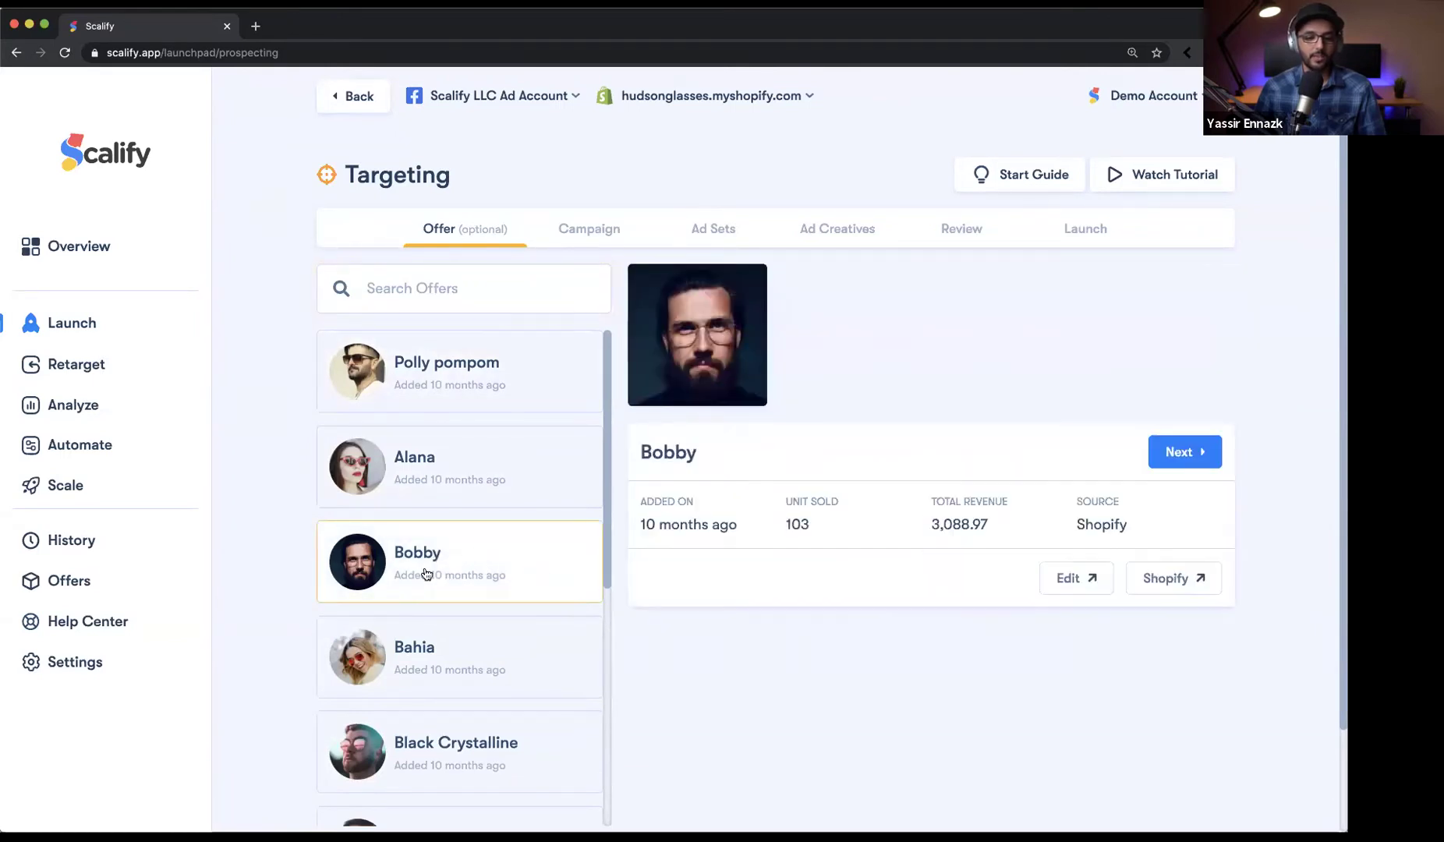
left_click(1197, 462)
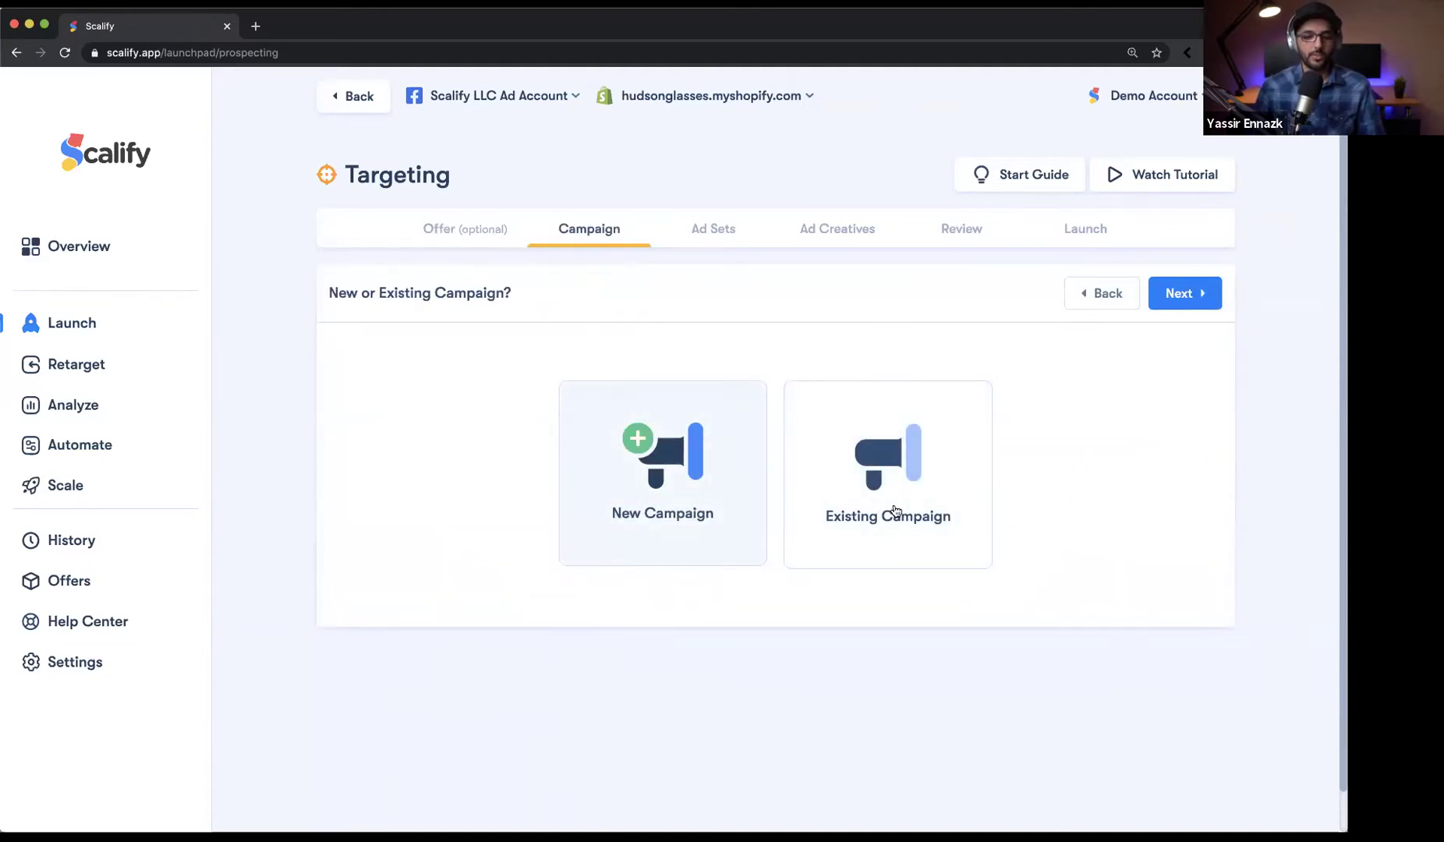
Create a new campaign and name it Targeting Demo.
left_click(686, 511)
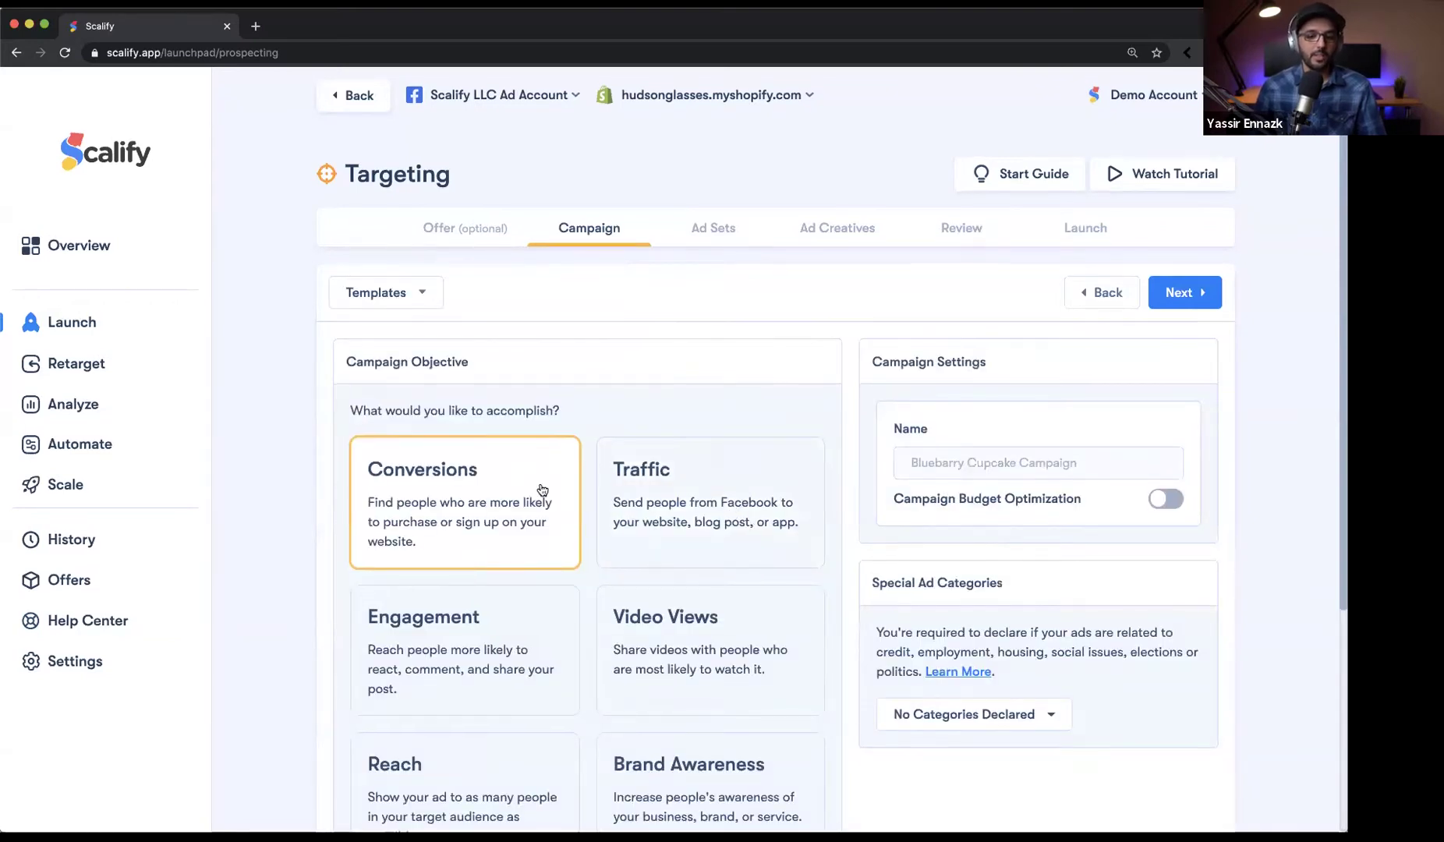
scroll(546, 489, "down", 1)
left_click(939, 395)
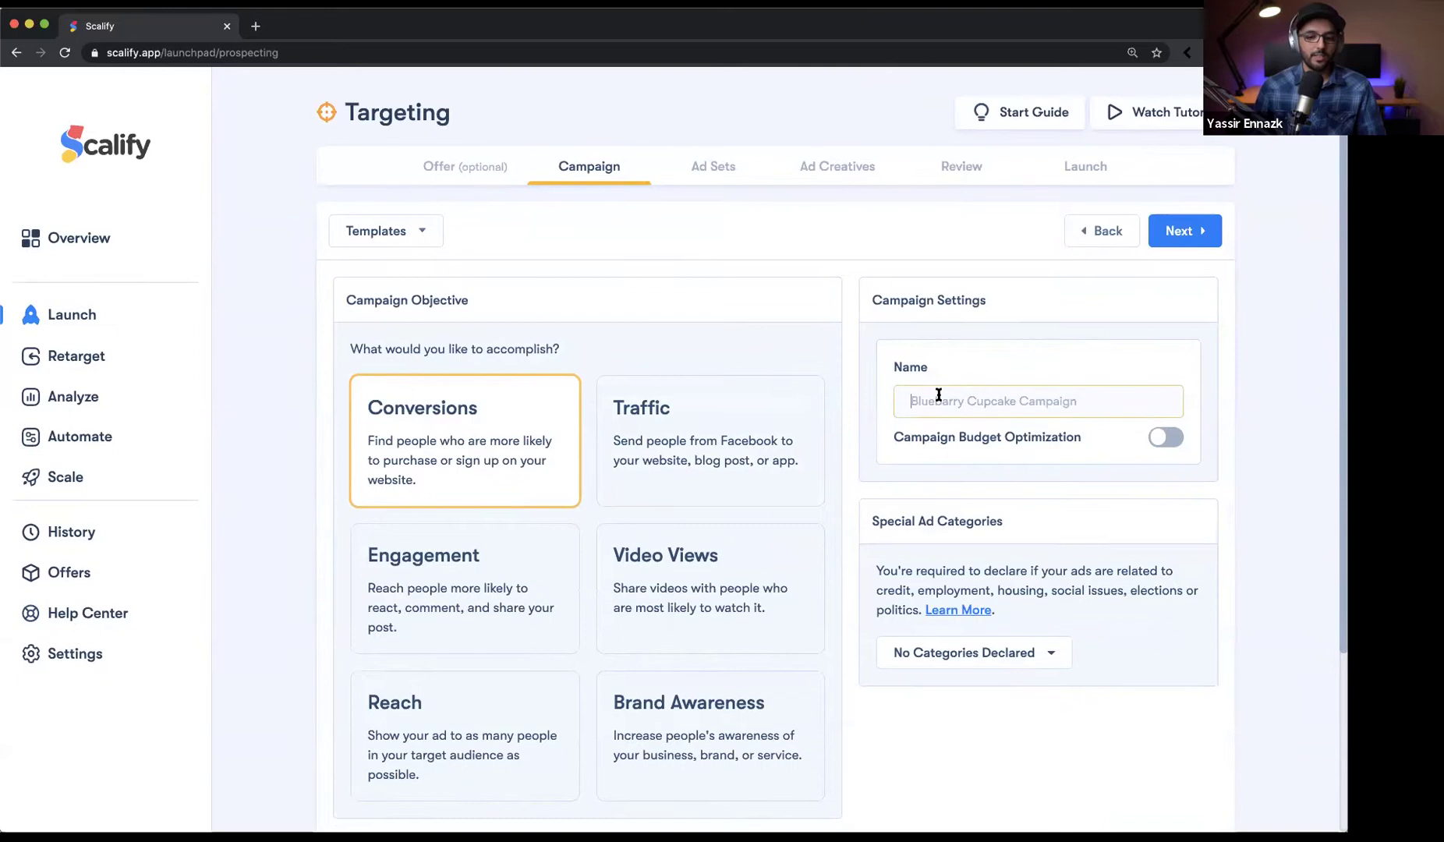
type("Targeting Demo")
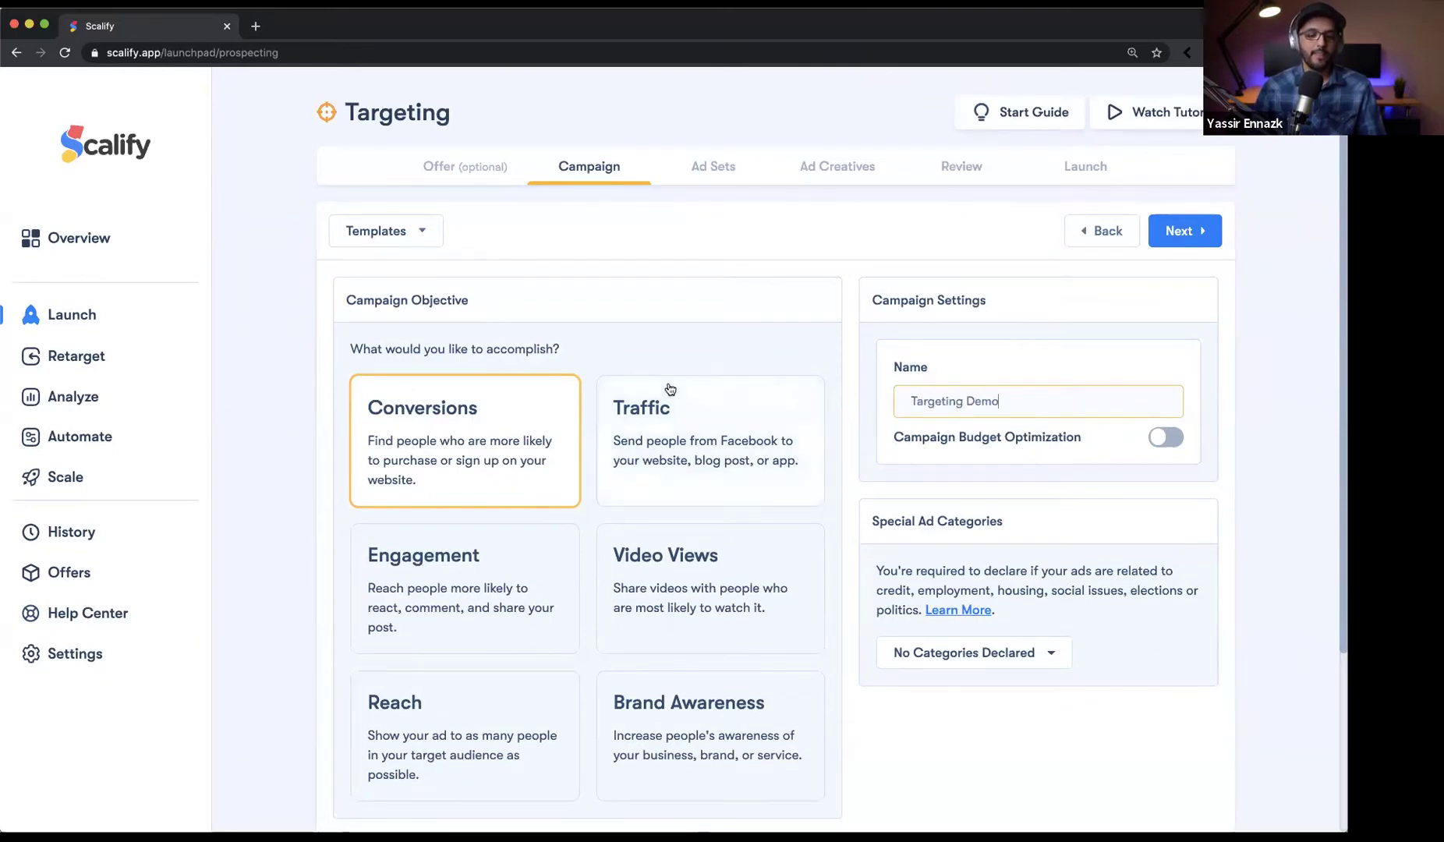
Review the campaign objectives and settings, keeping Conversions as the objective, and continue to the Ad Sets stage.
scroll(583, 419, "down", 1)
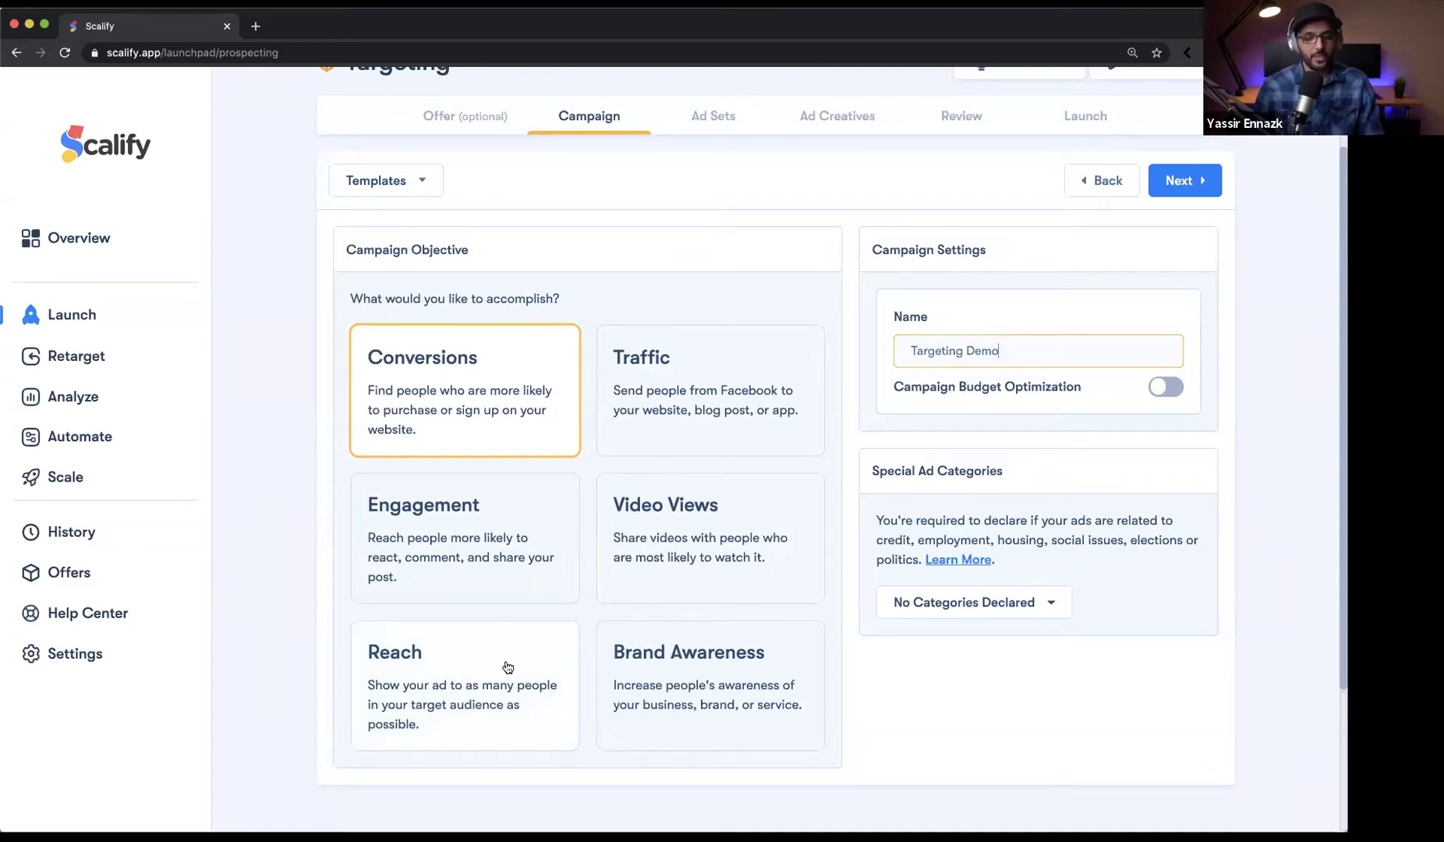
scroll(907, 651, "up", 1)
scroll(907, 651, "up", 3)
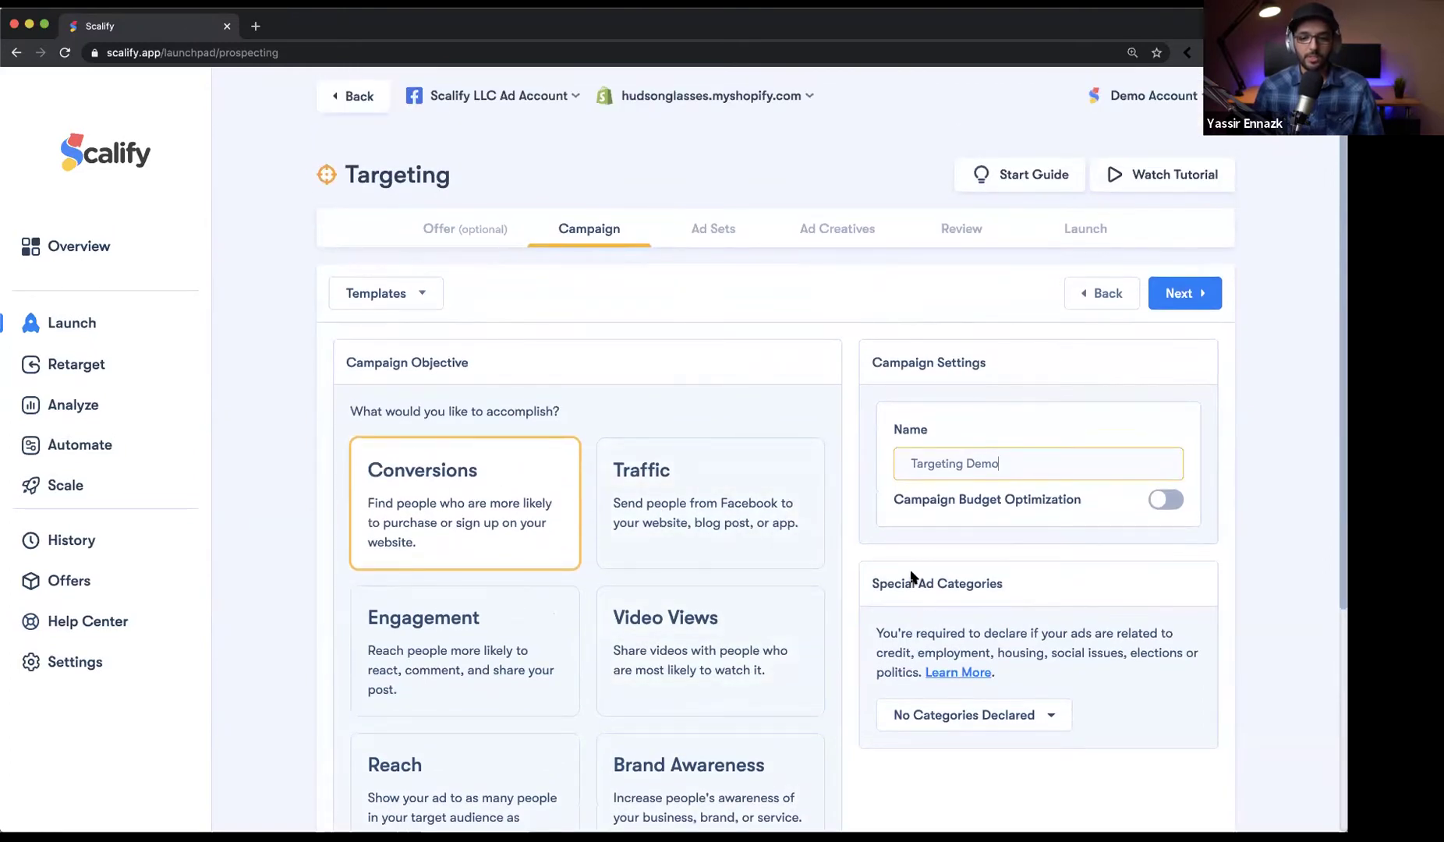
scroll(921, 585, "down", 1)
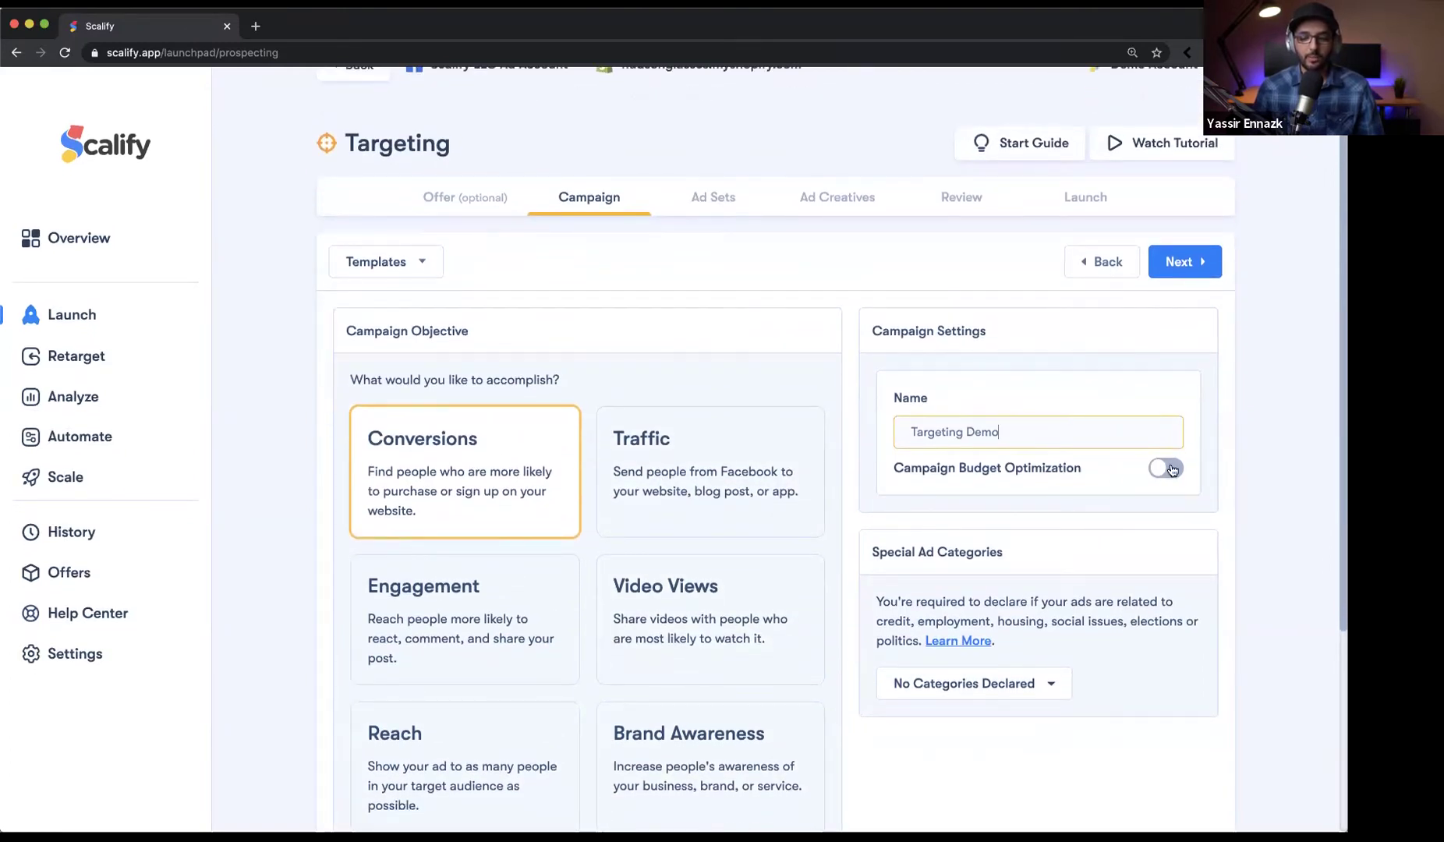
scroll(1020, 361, "up", 1)
left_click(1171, 292)
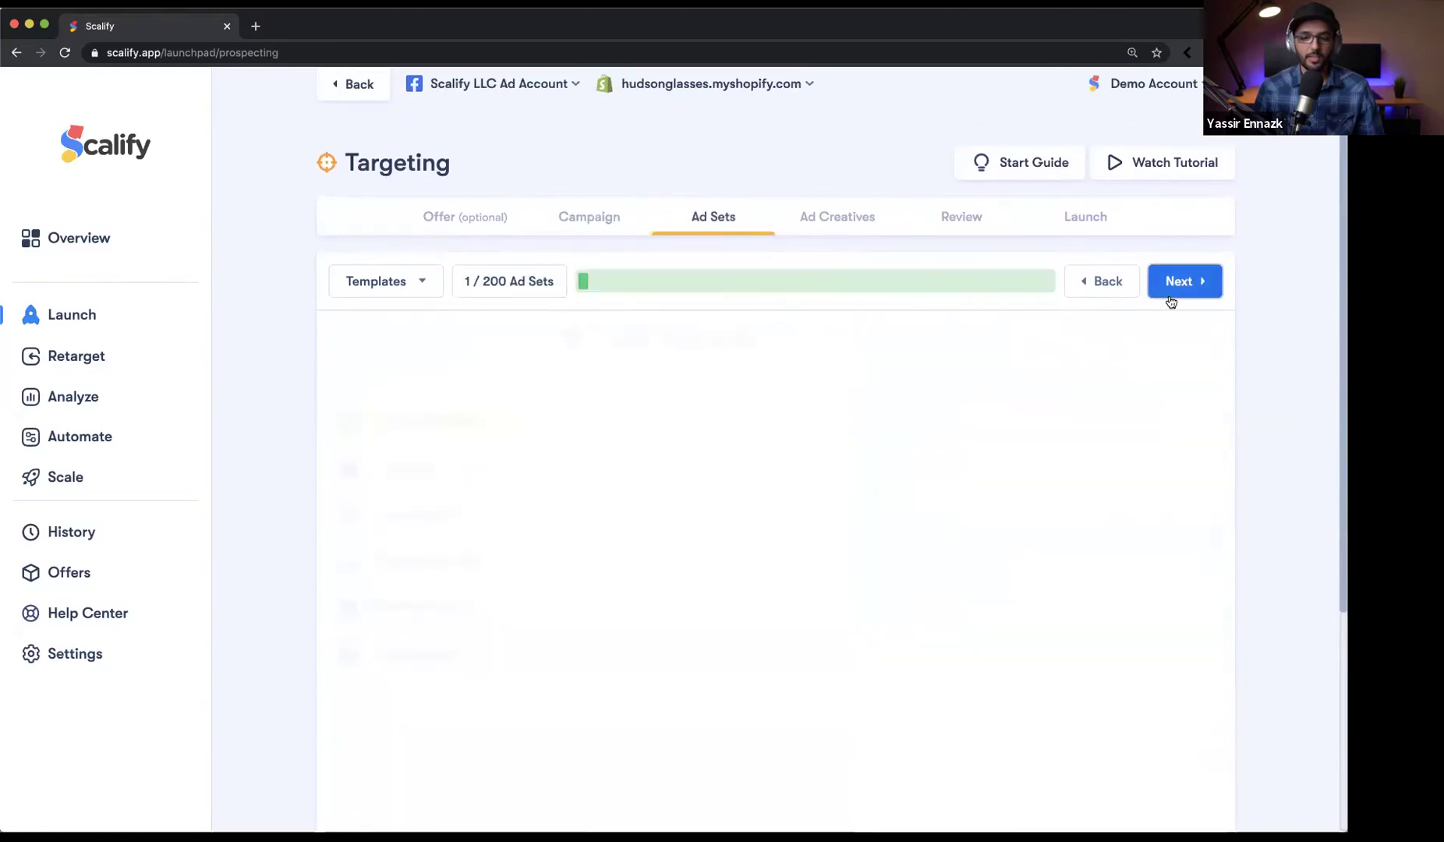
Examine the Ad Sets stage, including the ad set counter, its progress bar and the template options.
scroll(749, 398, "down", 3)
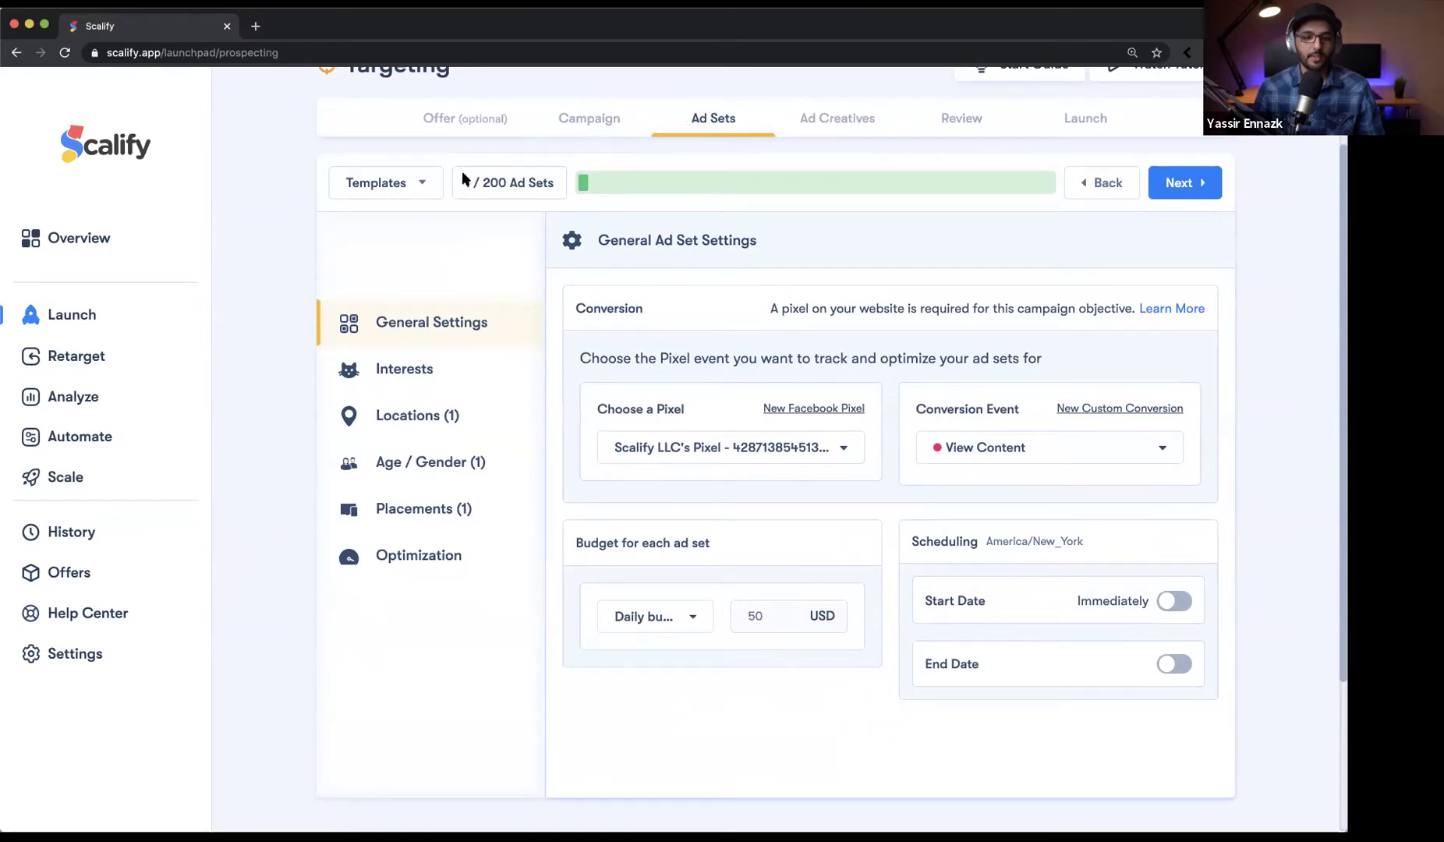
scroll(468, 175, "up", 5)
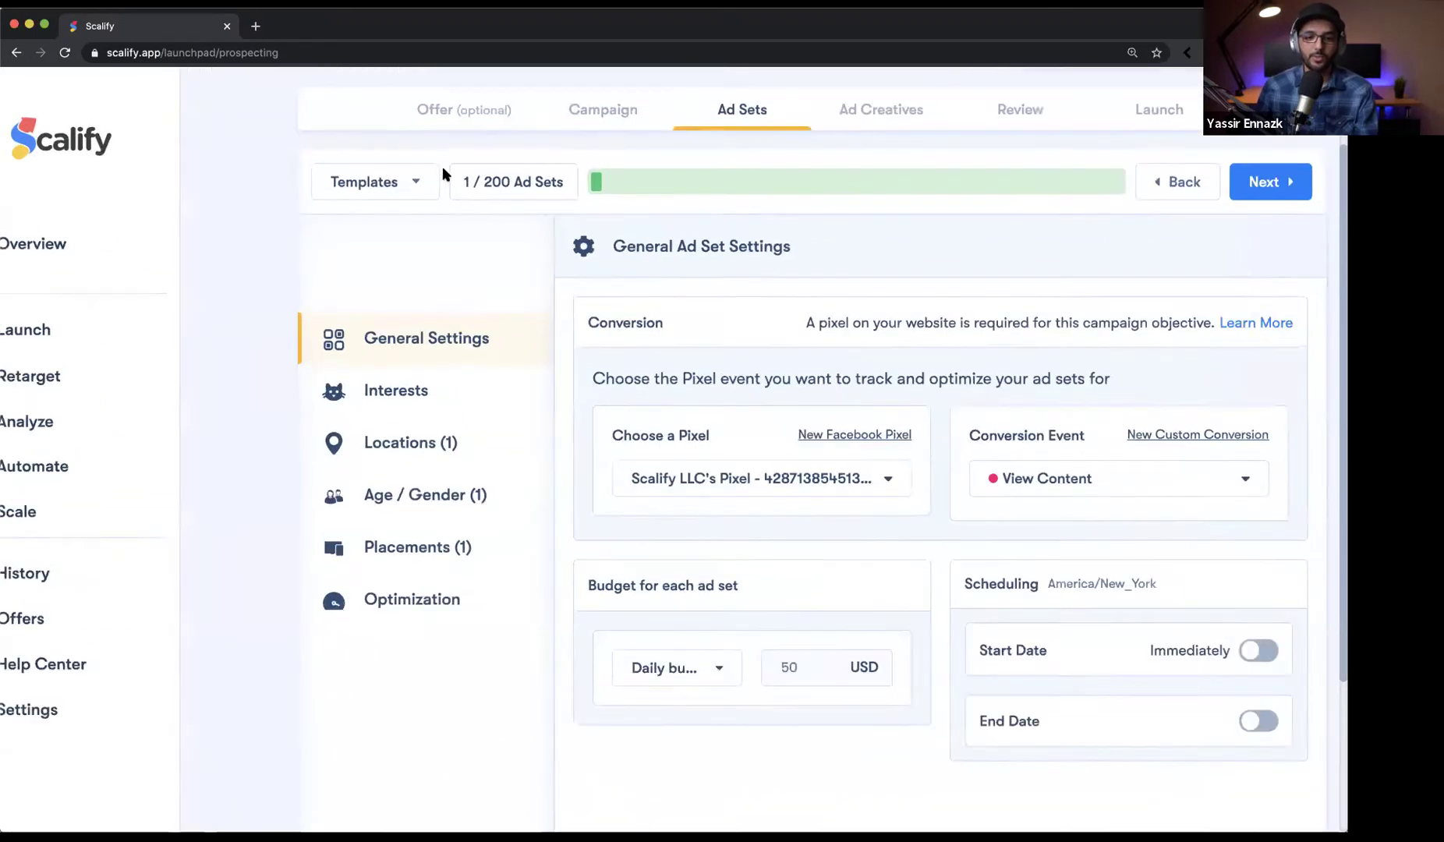
scroll(567, 164, "up", 1)
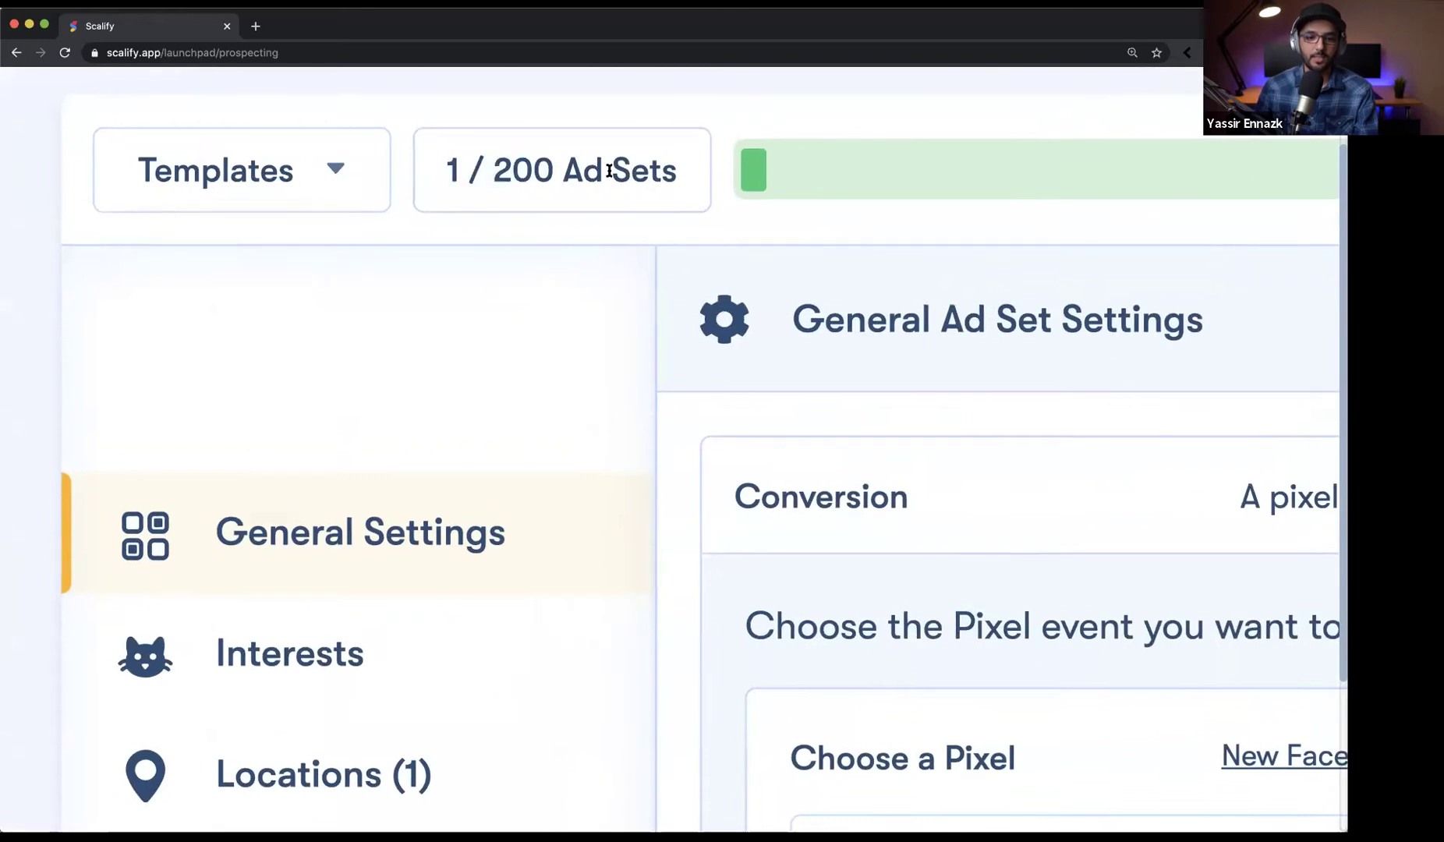
scroll(610, 171, "right", 6)
scroll(713, 189, "down", 5)
scroll(715, 187, "up", 3)
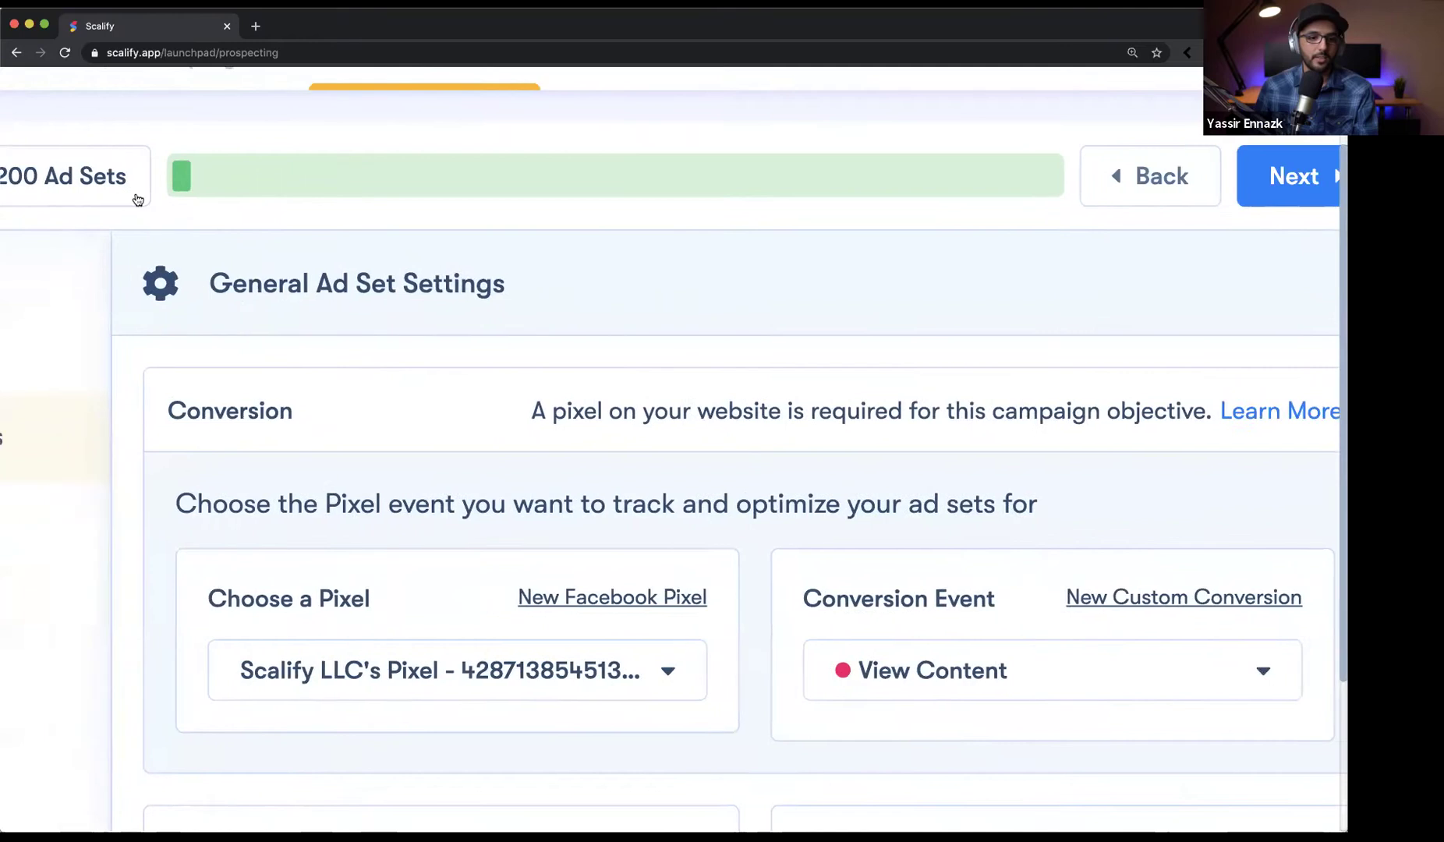
scroll(137, 200, "left", 4)
left_click(135, 184)
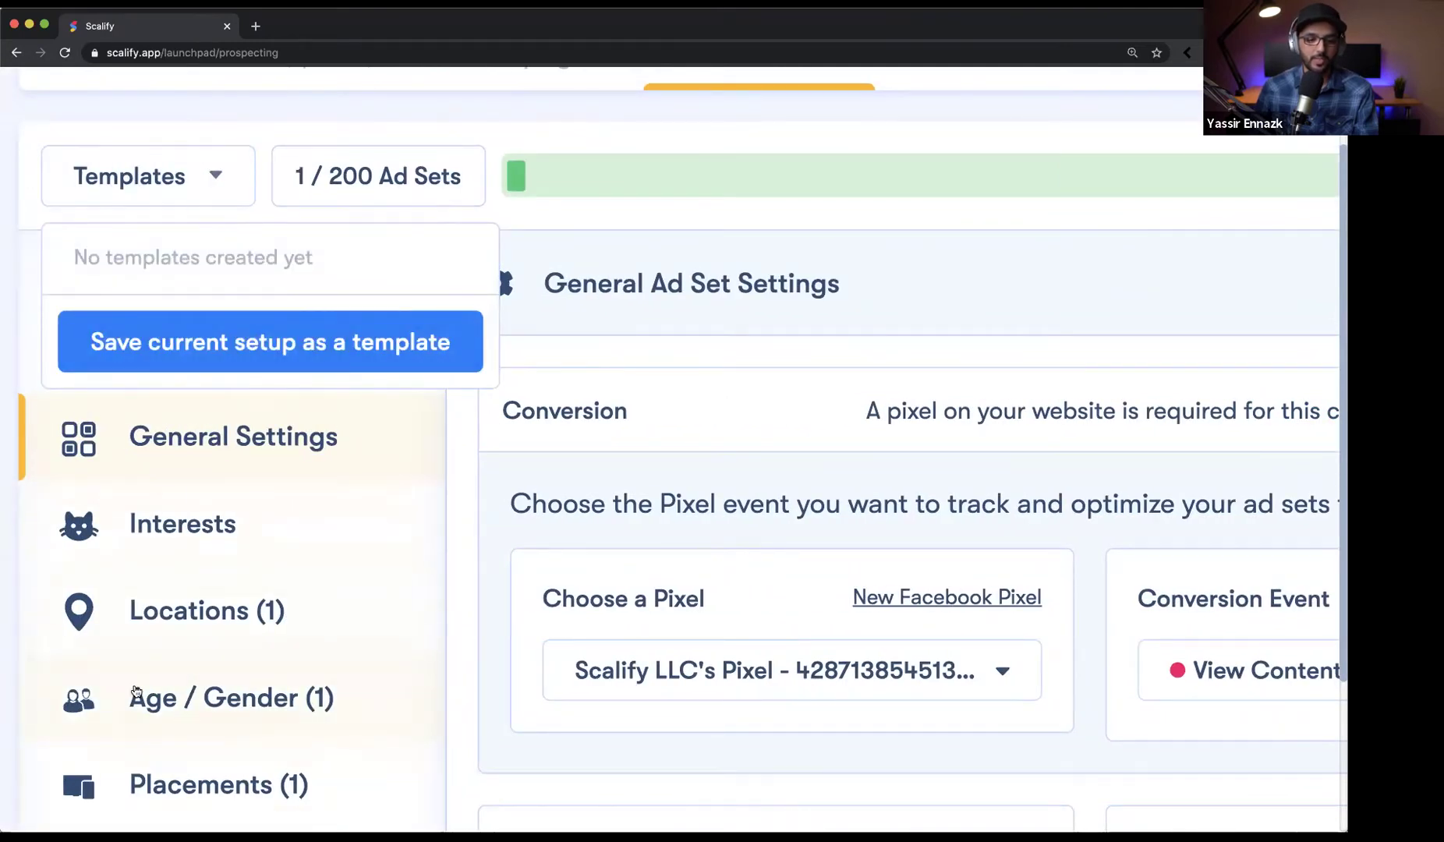
left_click(466, 549)
scroll(466, 549, "down", 3)
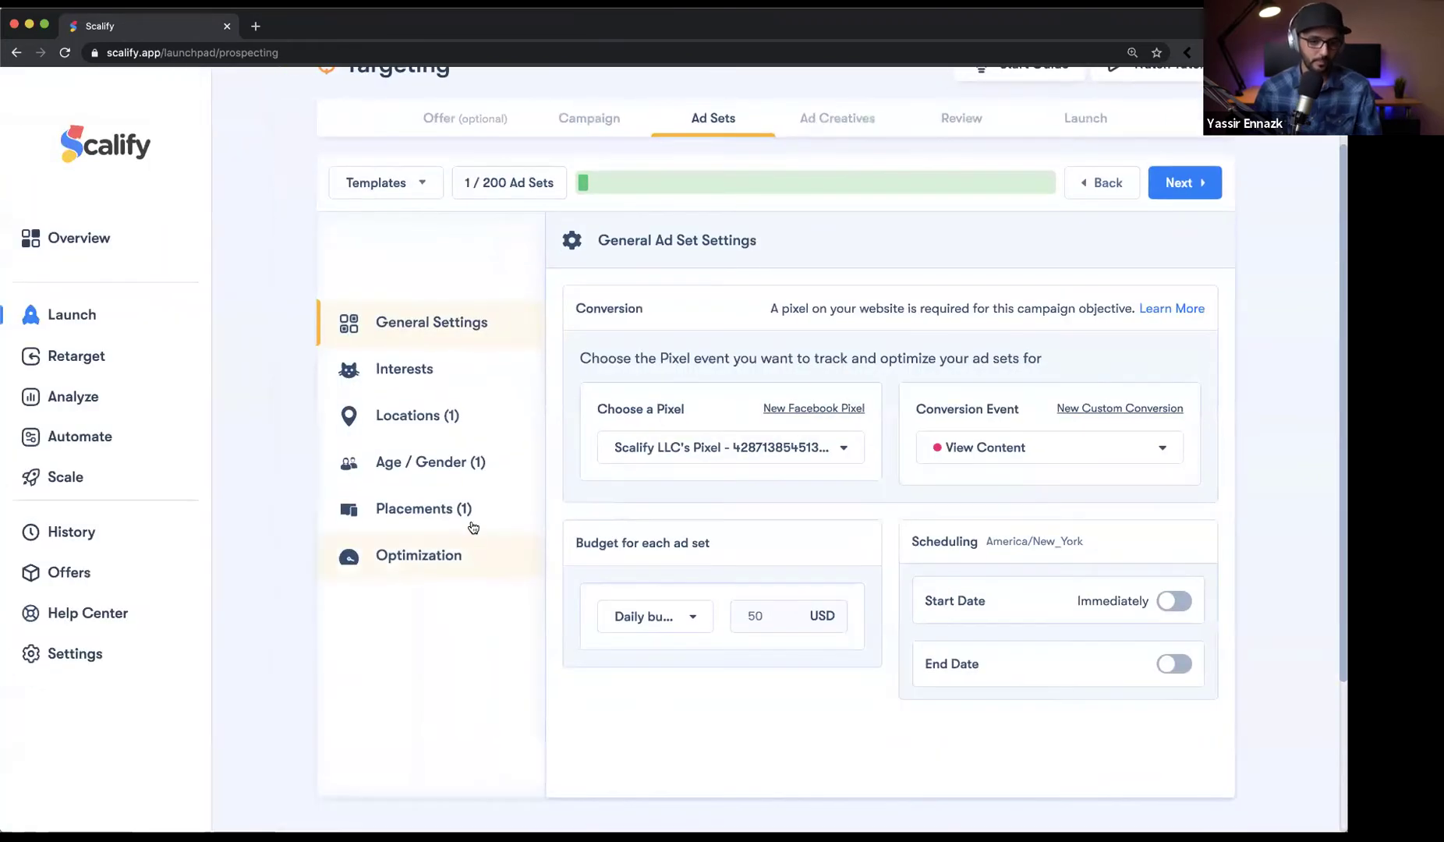
Check the pixel choices without changing the pixel, and set the conversion event to Purchase.
left_click(737, 452)
left_click(723, 451)
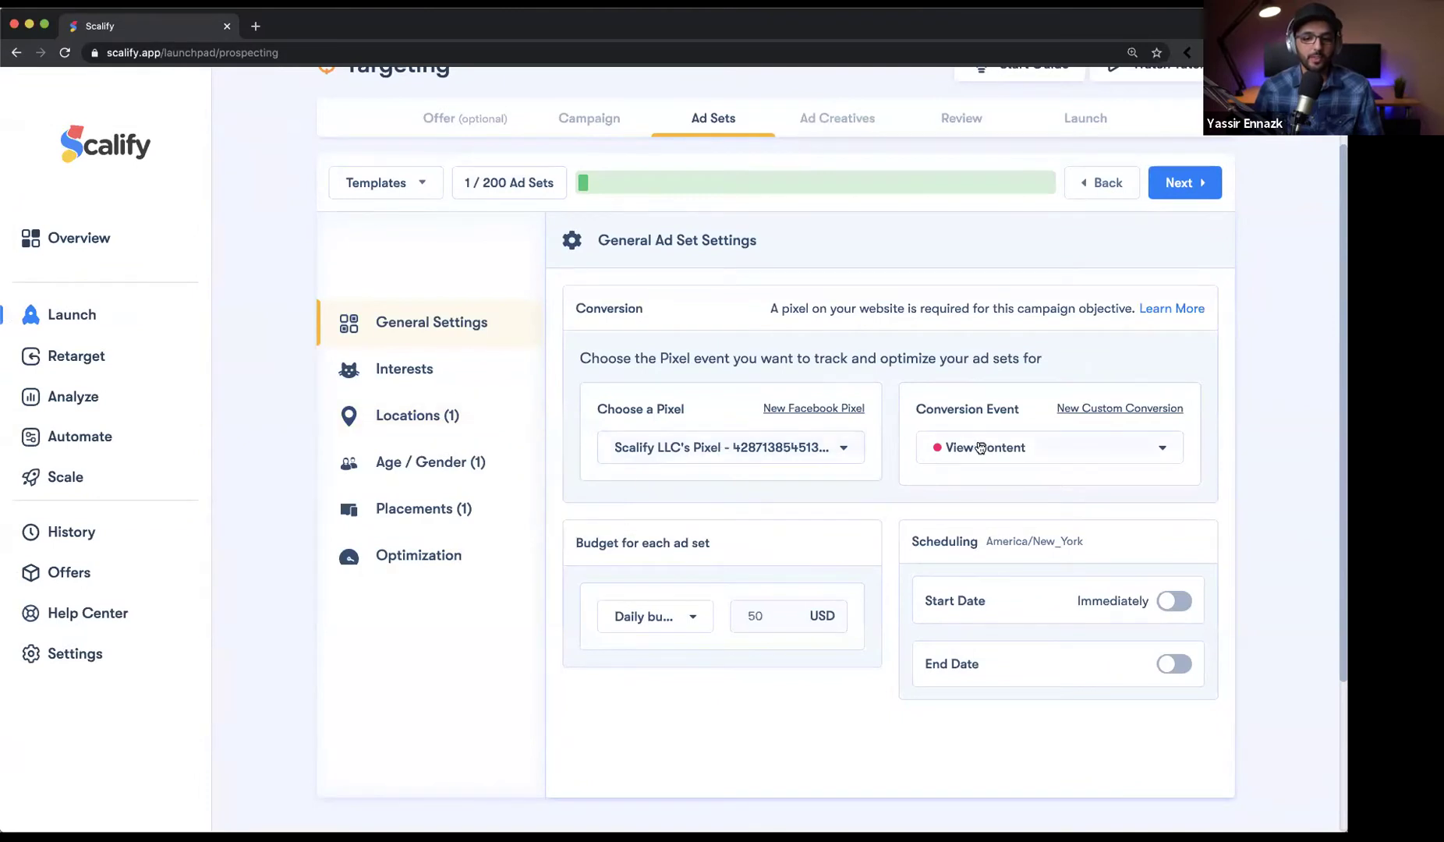
left_click(1045, 452)
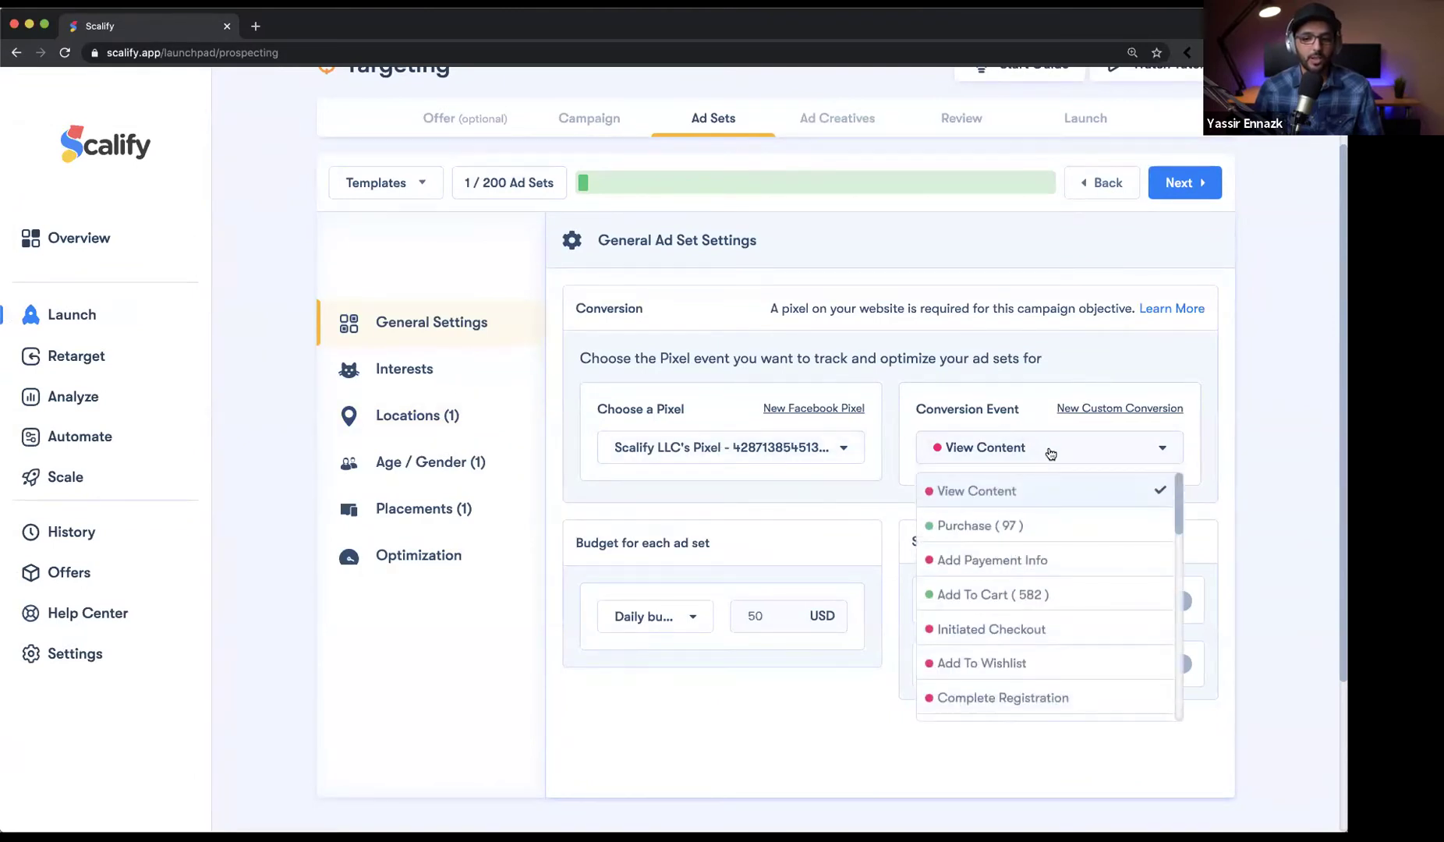
left_click(996, 528)
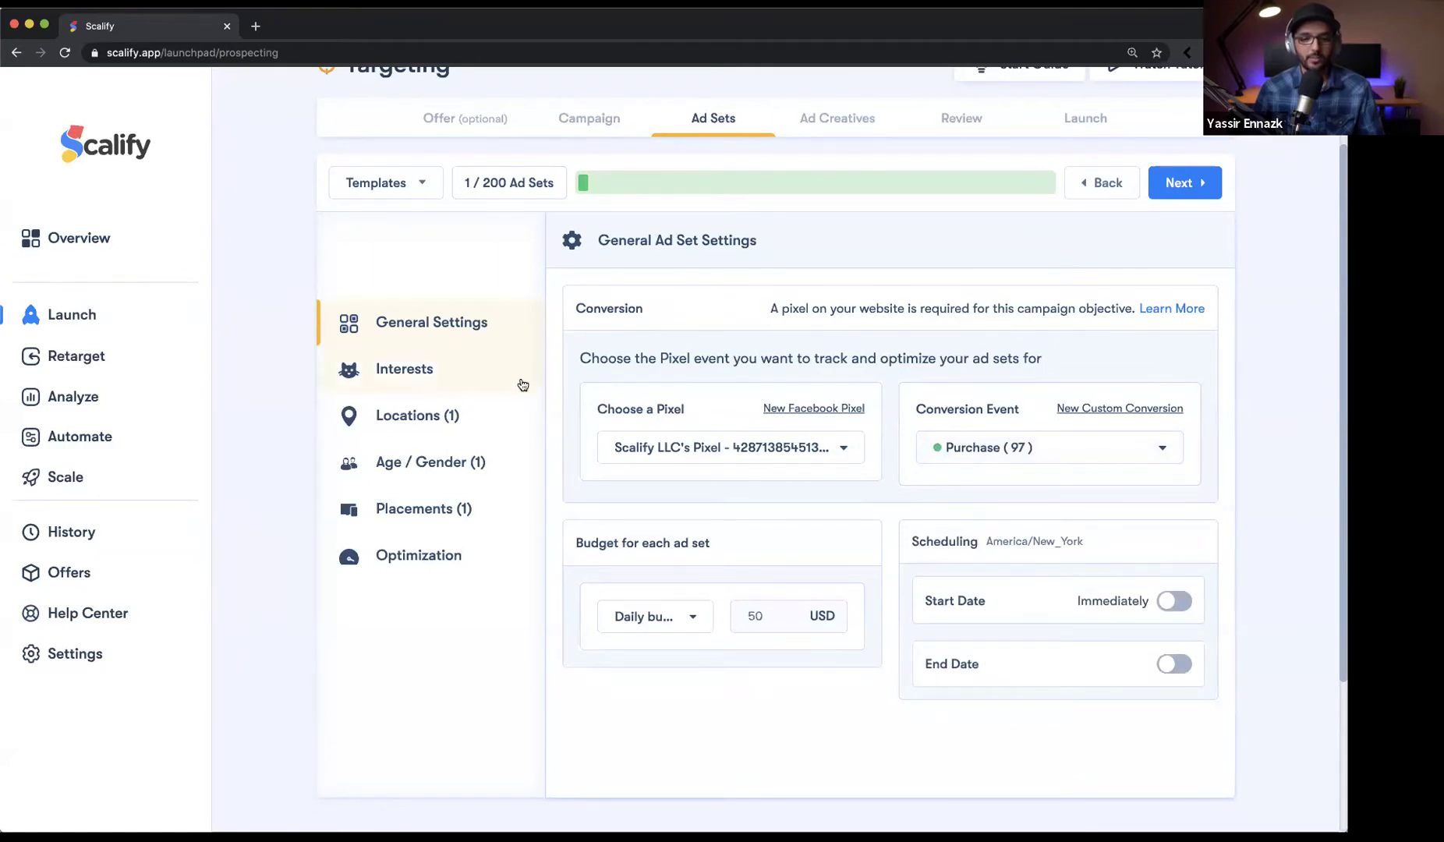
Continue to the ad set's Interests section and add a first interests variation.
left_click(1183, 192)
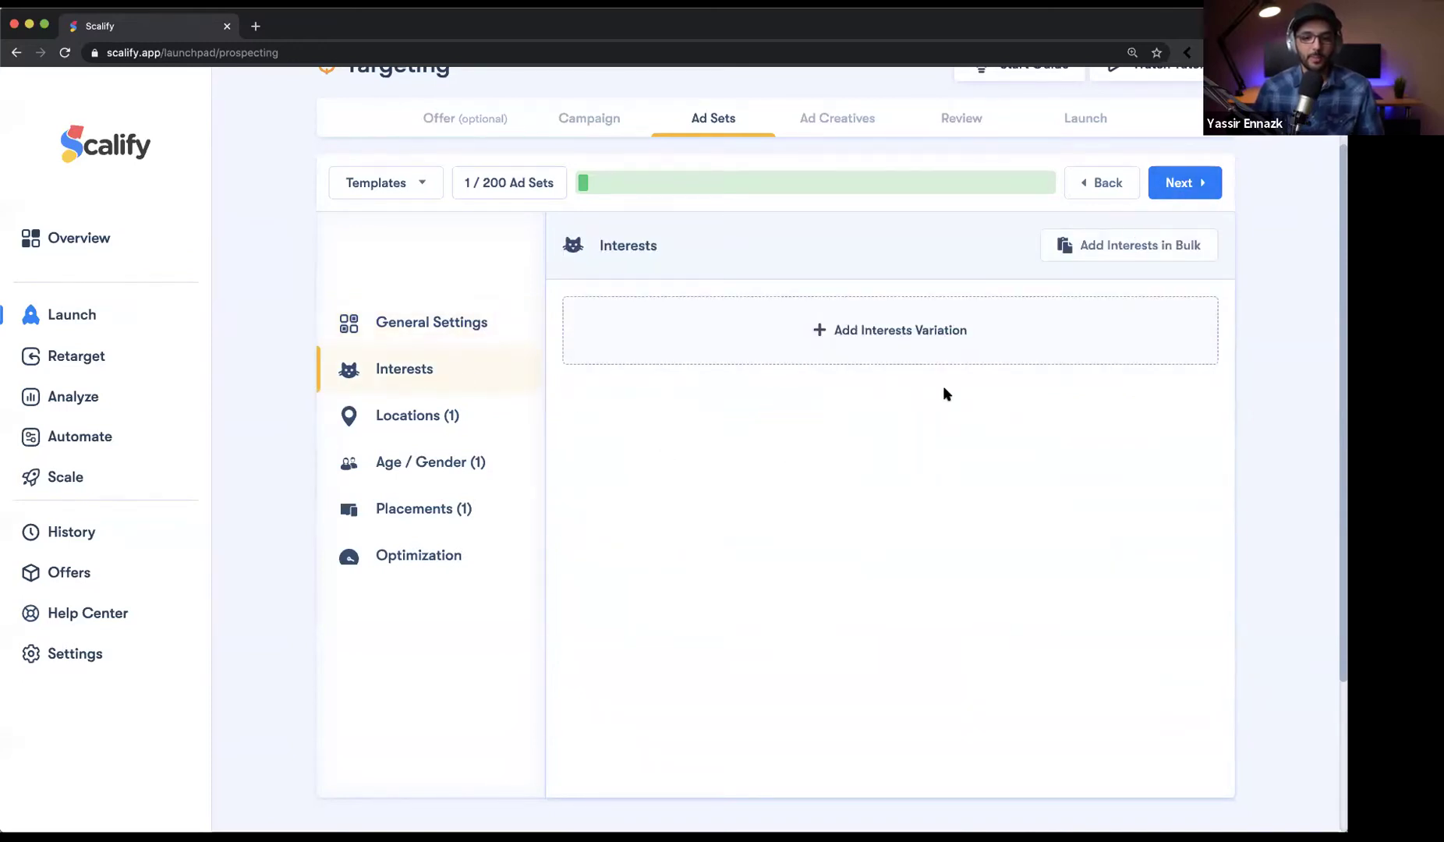
scroll(714, 393, "up", 1)
scroll(919, 464, "down", 1)
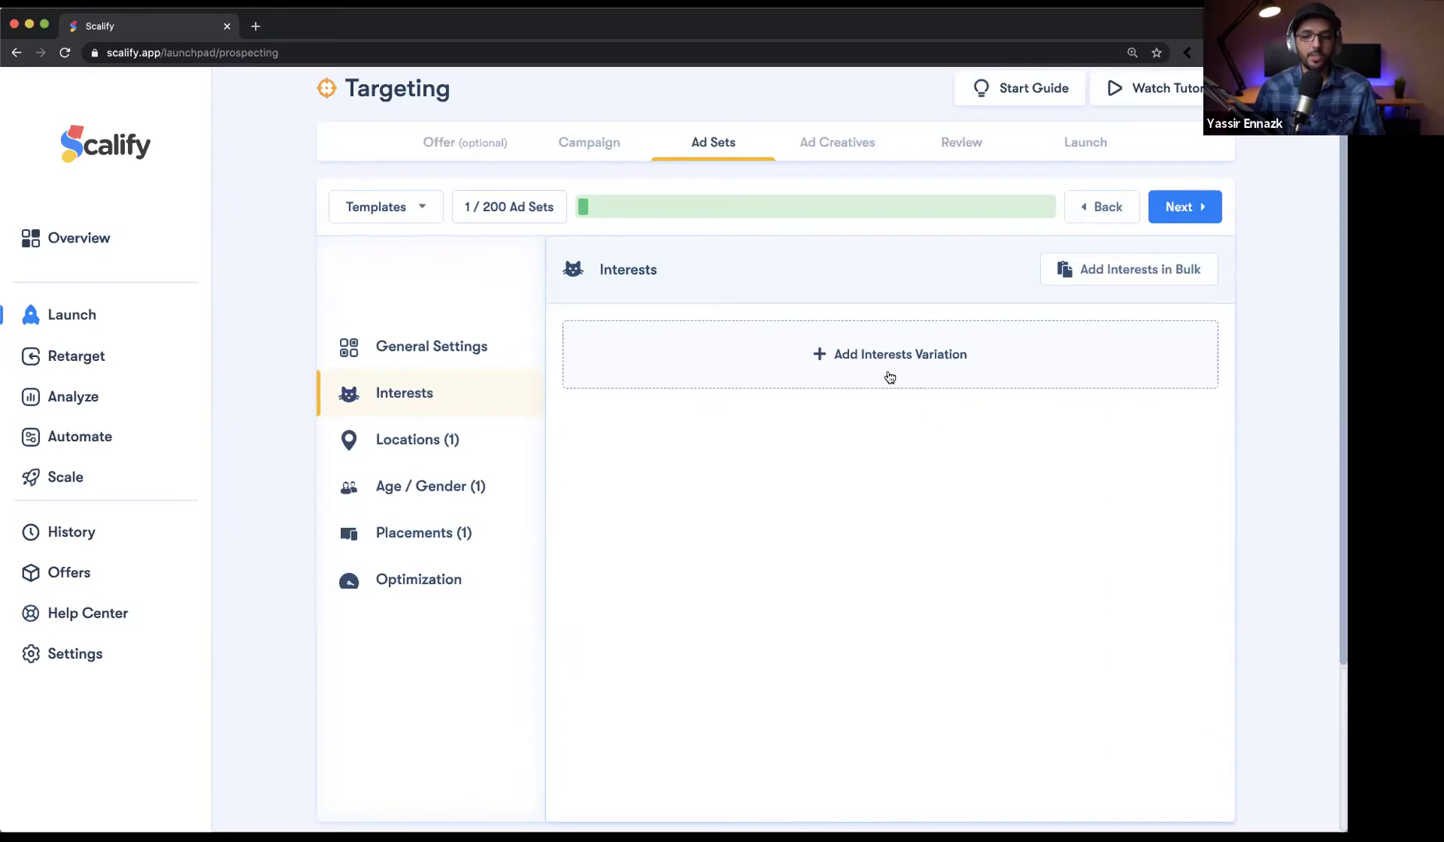
left_click(967, 385)
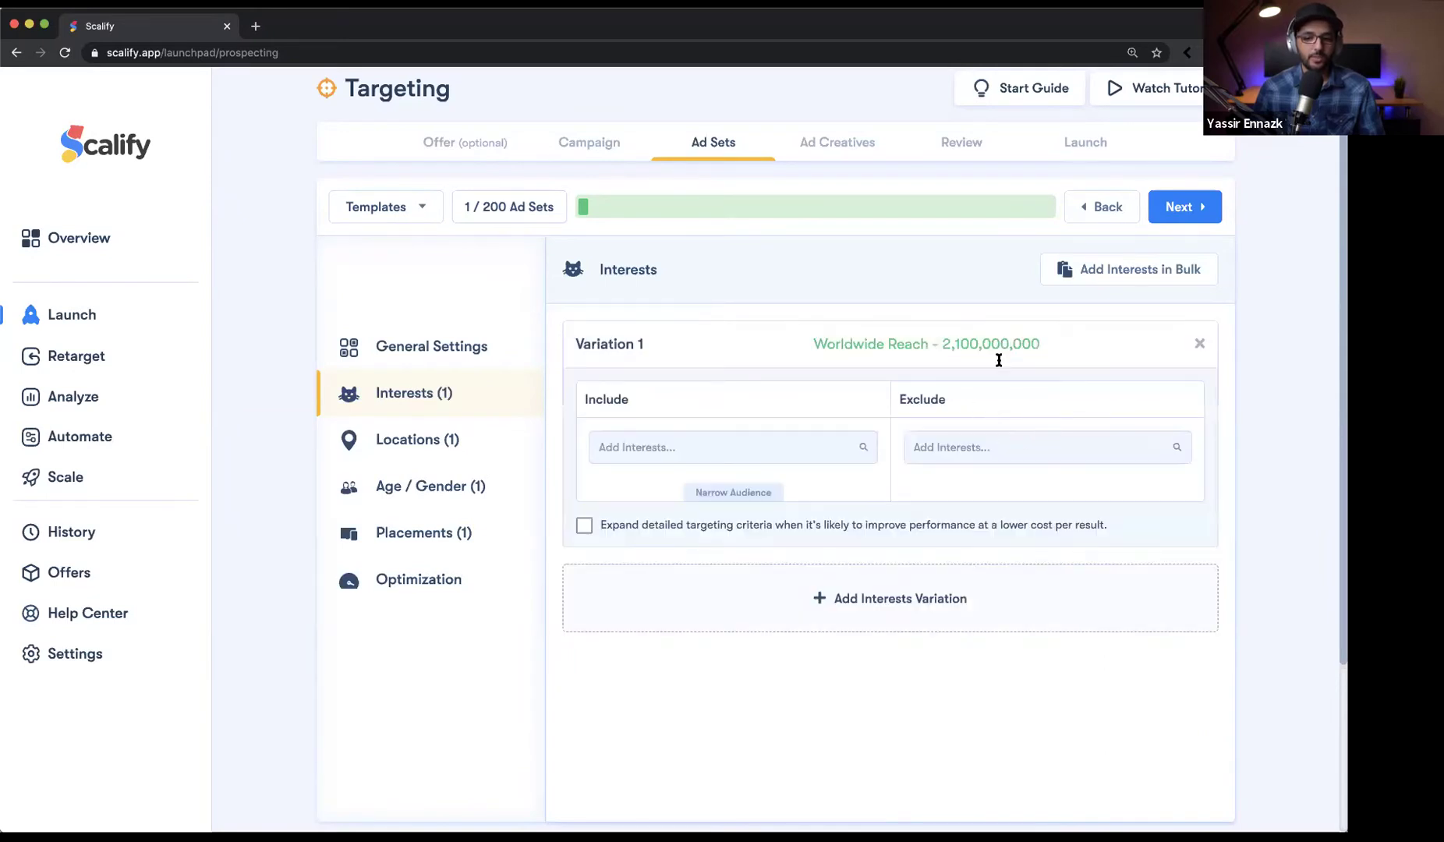
scroll(975, 355, "down", 1)
left_click(731, 432)
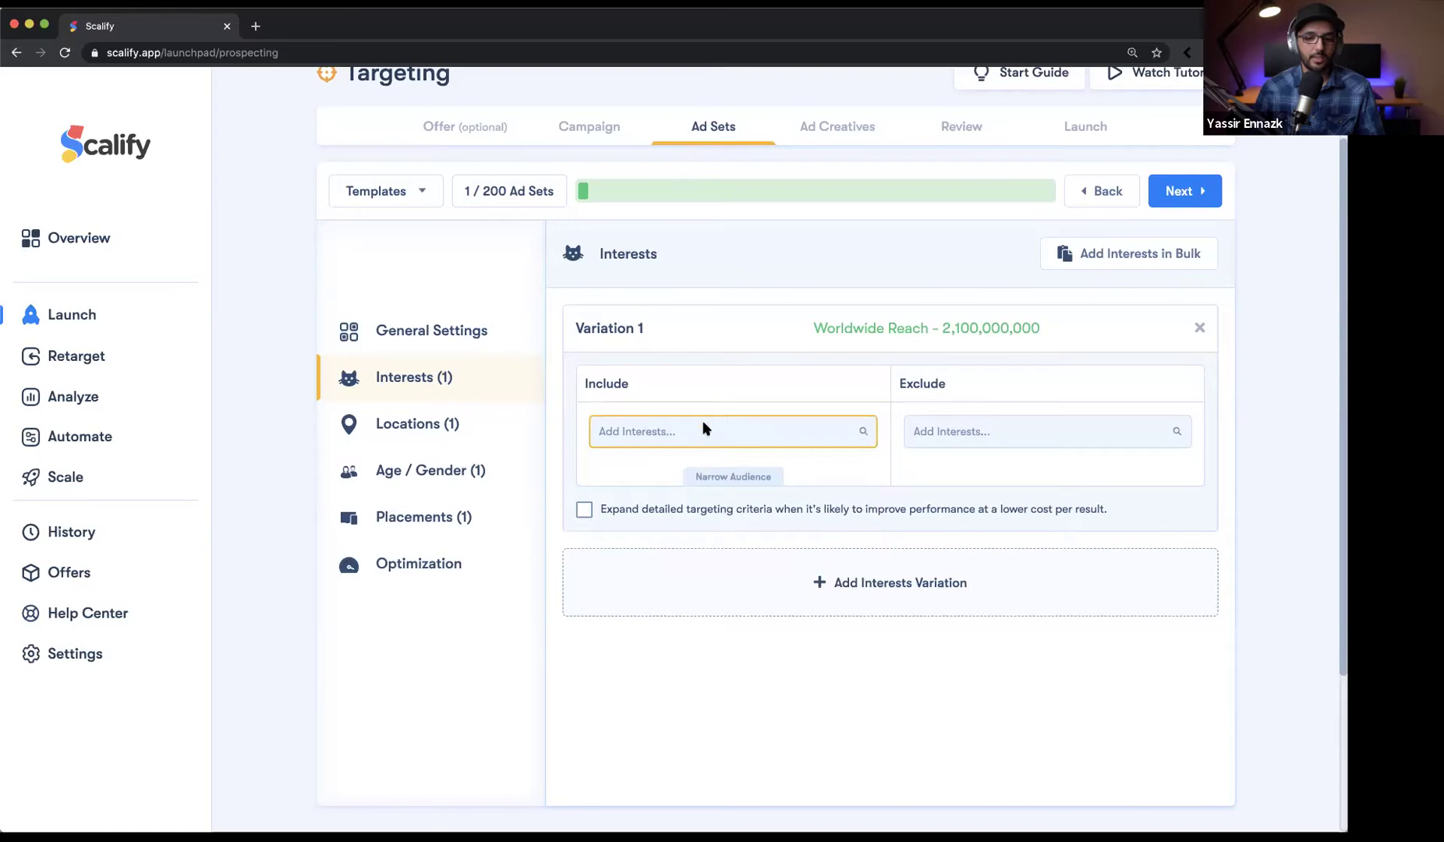
left_click(989, 426)
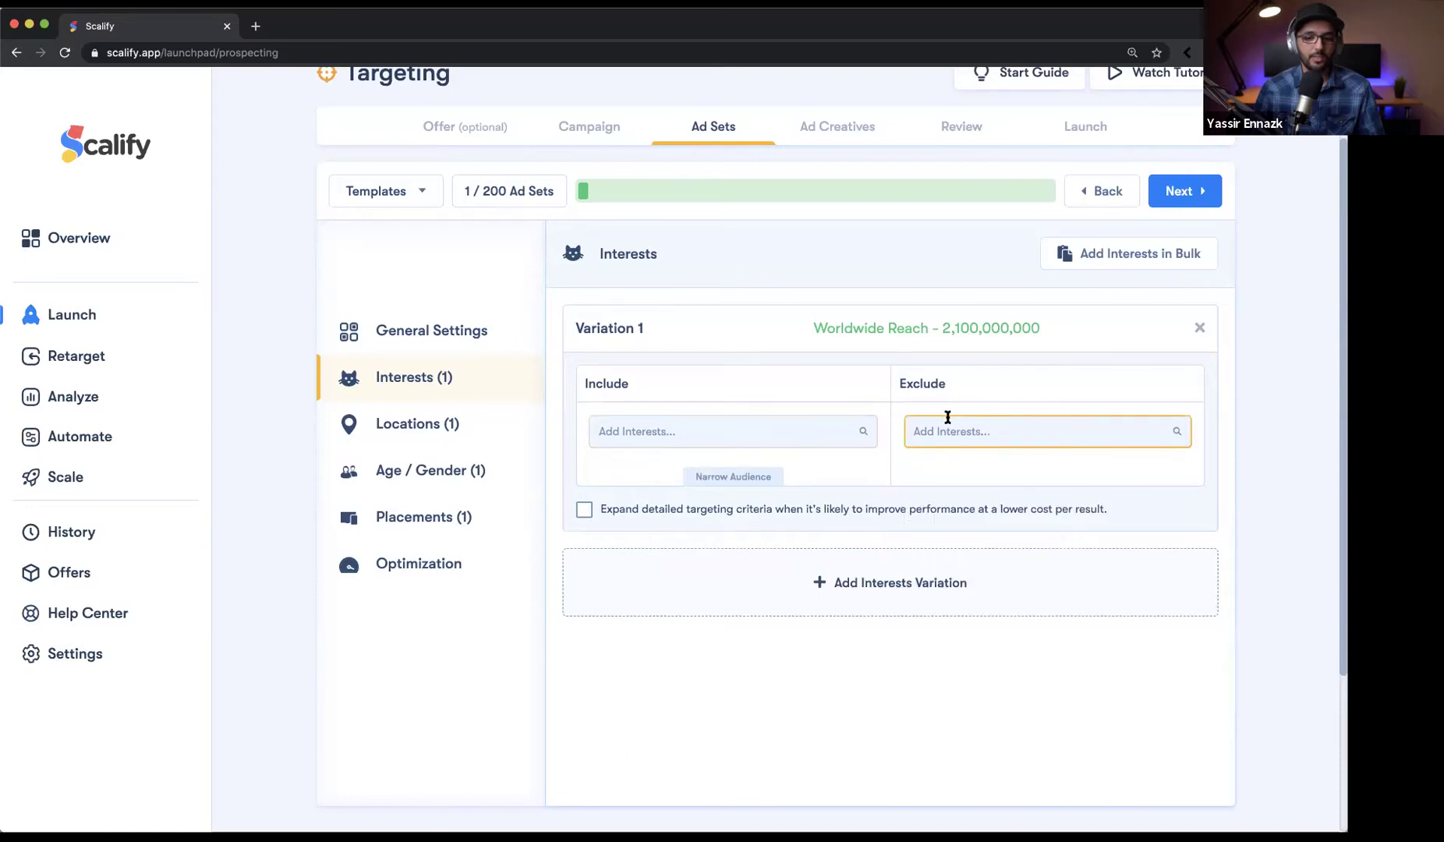
Search for sunglasses, check the suggested interests, and include the Sunglasses interest in Variation 1.
left_click(780, 421)
type("sn")
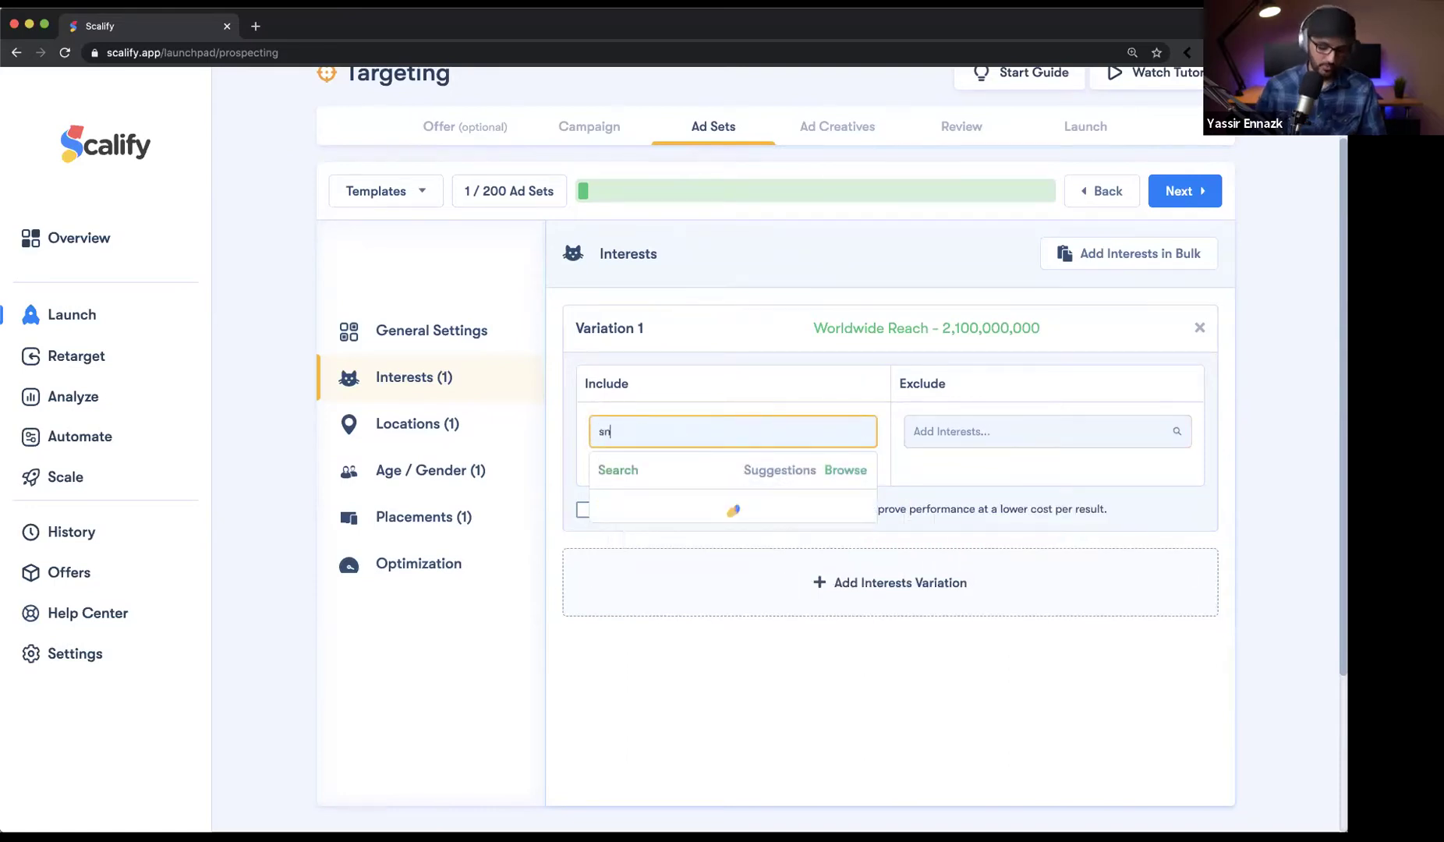
key("BackSpace")
type("unglasses")
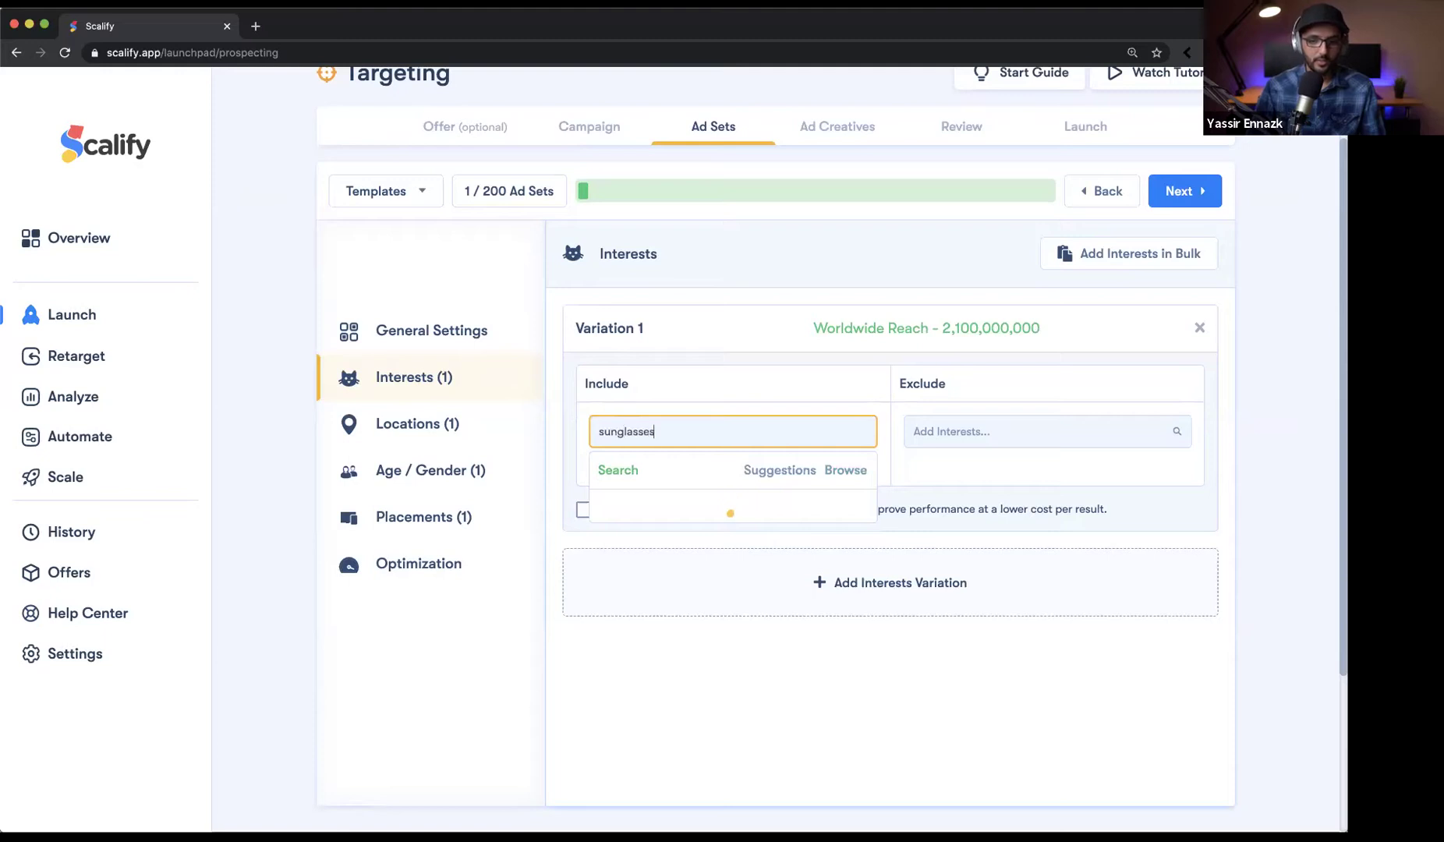
left_click(783, 417)
left_click(775, 471)
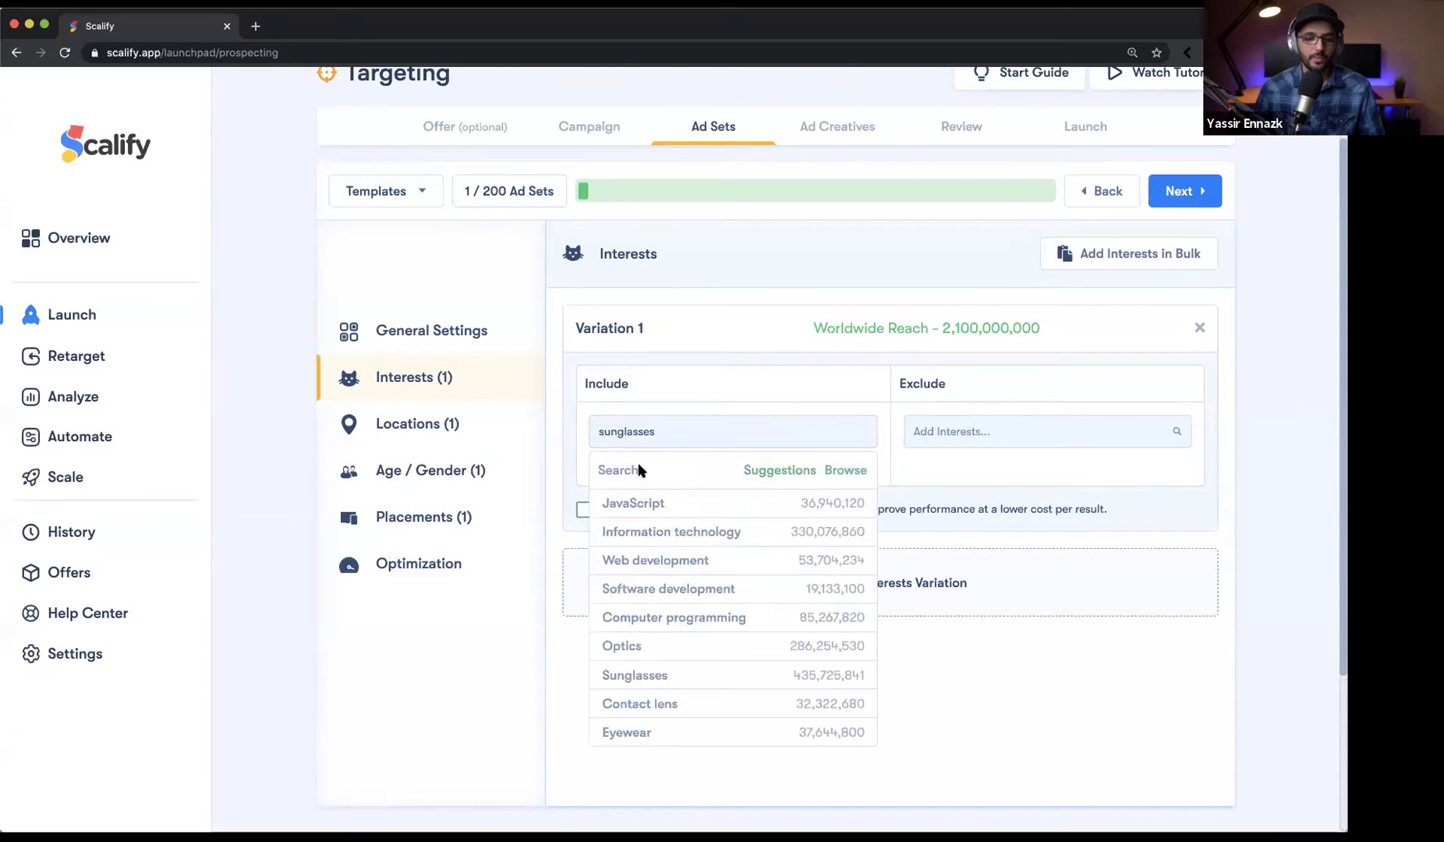
left_click(624, 473)
left_click(672, 503)
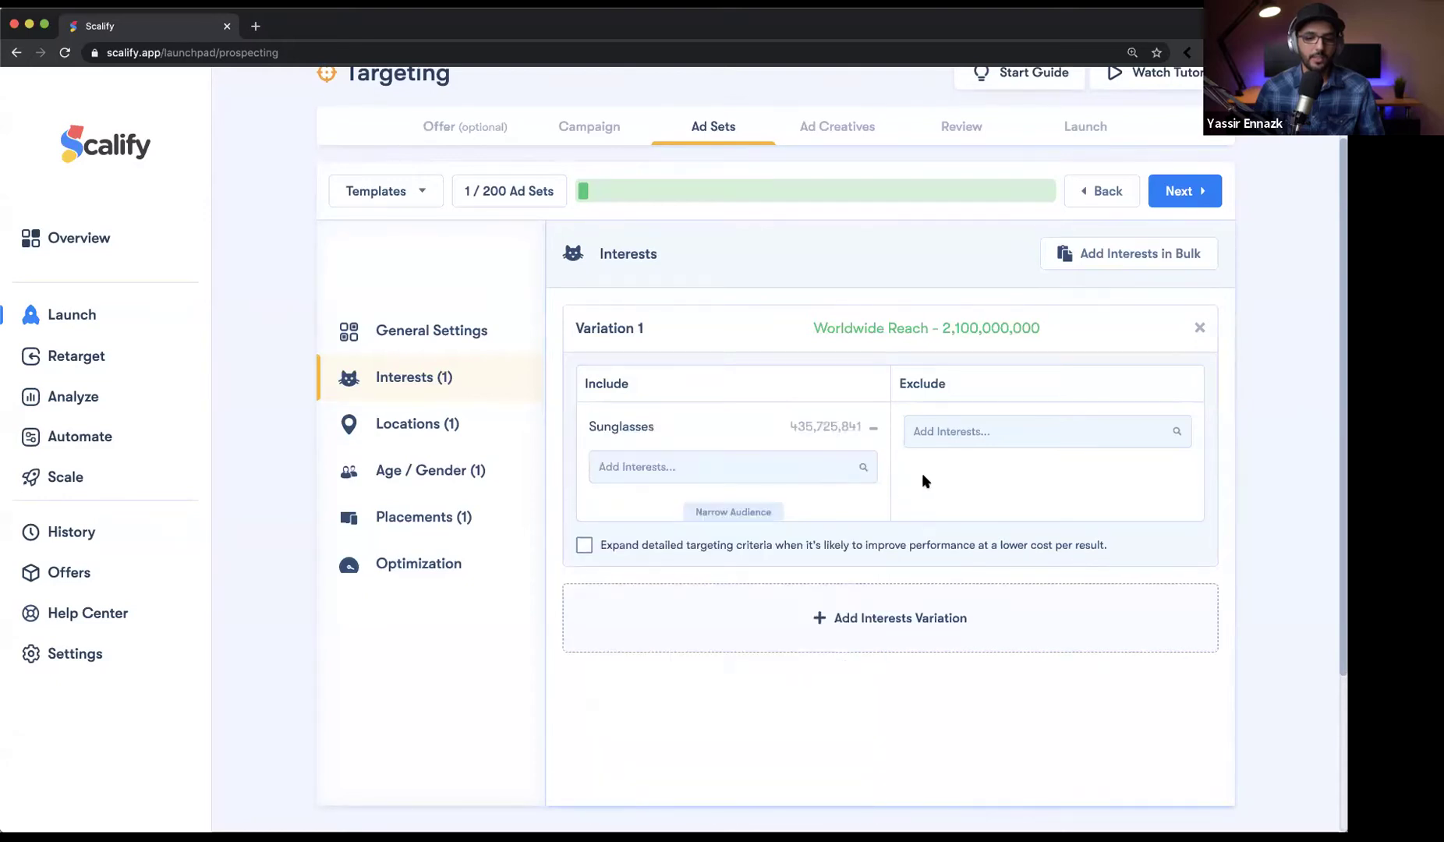
Add a second interests variation and include the suggested Eyewear interest in it.
scroll(971, 452, "down", 1)
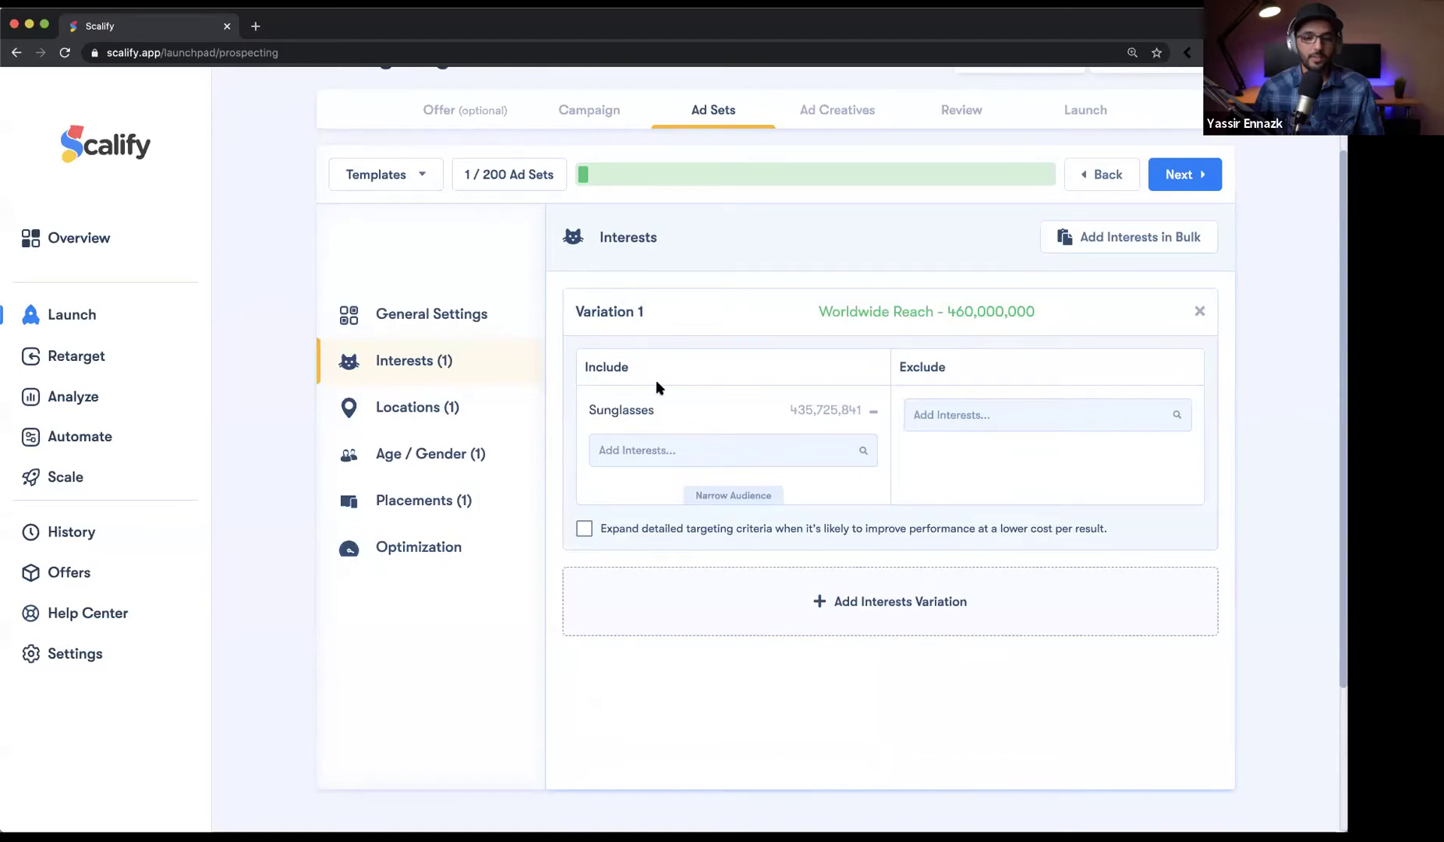
scroll(919, 339, "down", 1)
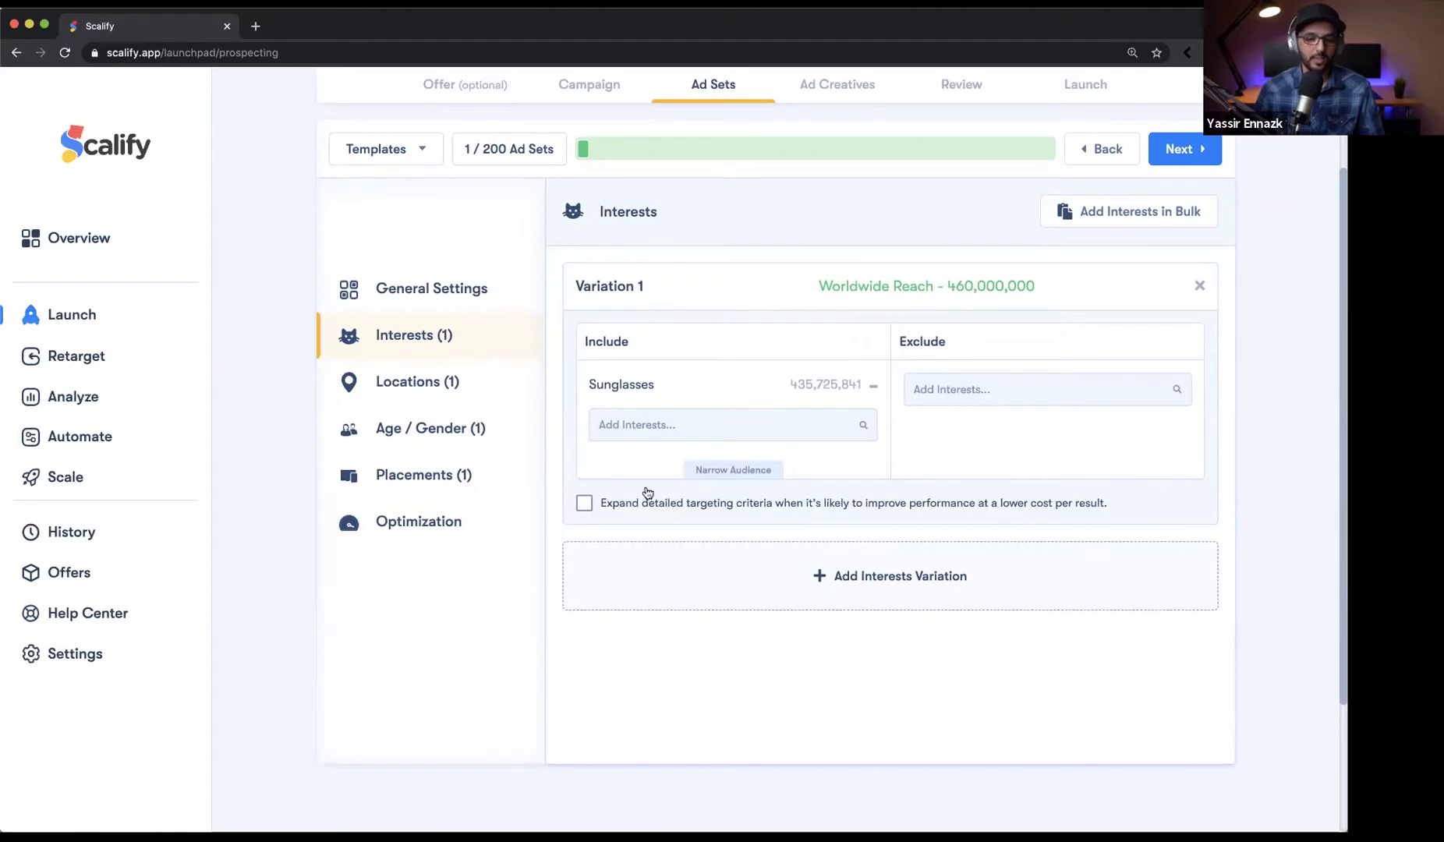
left_click(882, 581)
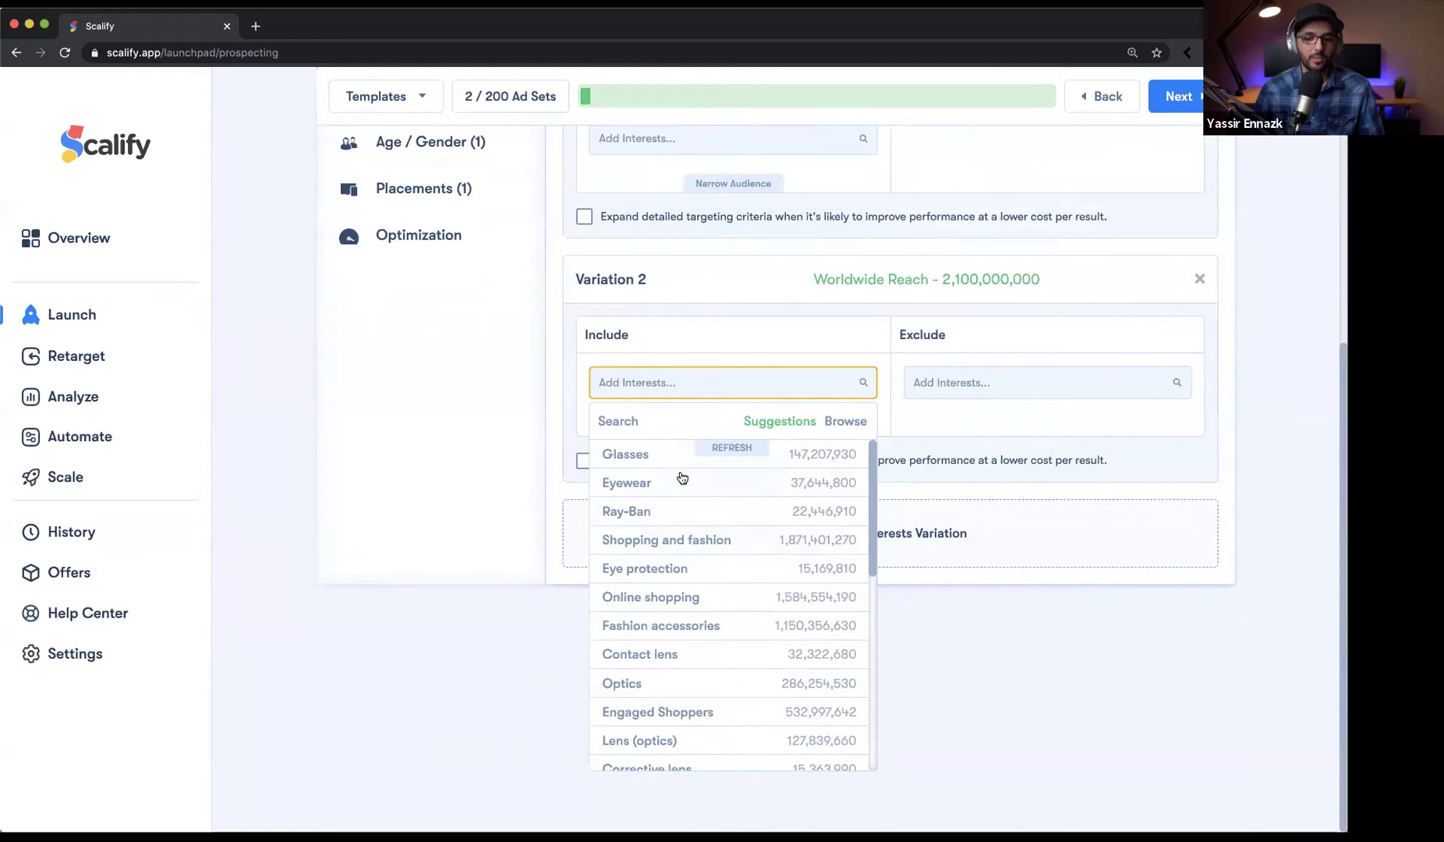
scroll(687, 490, "down", 1)
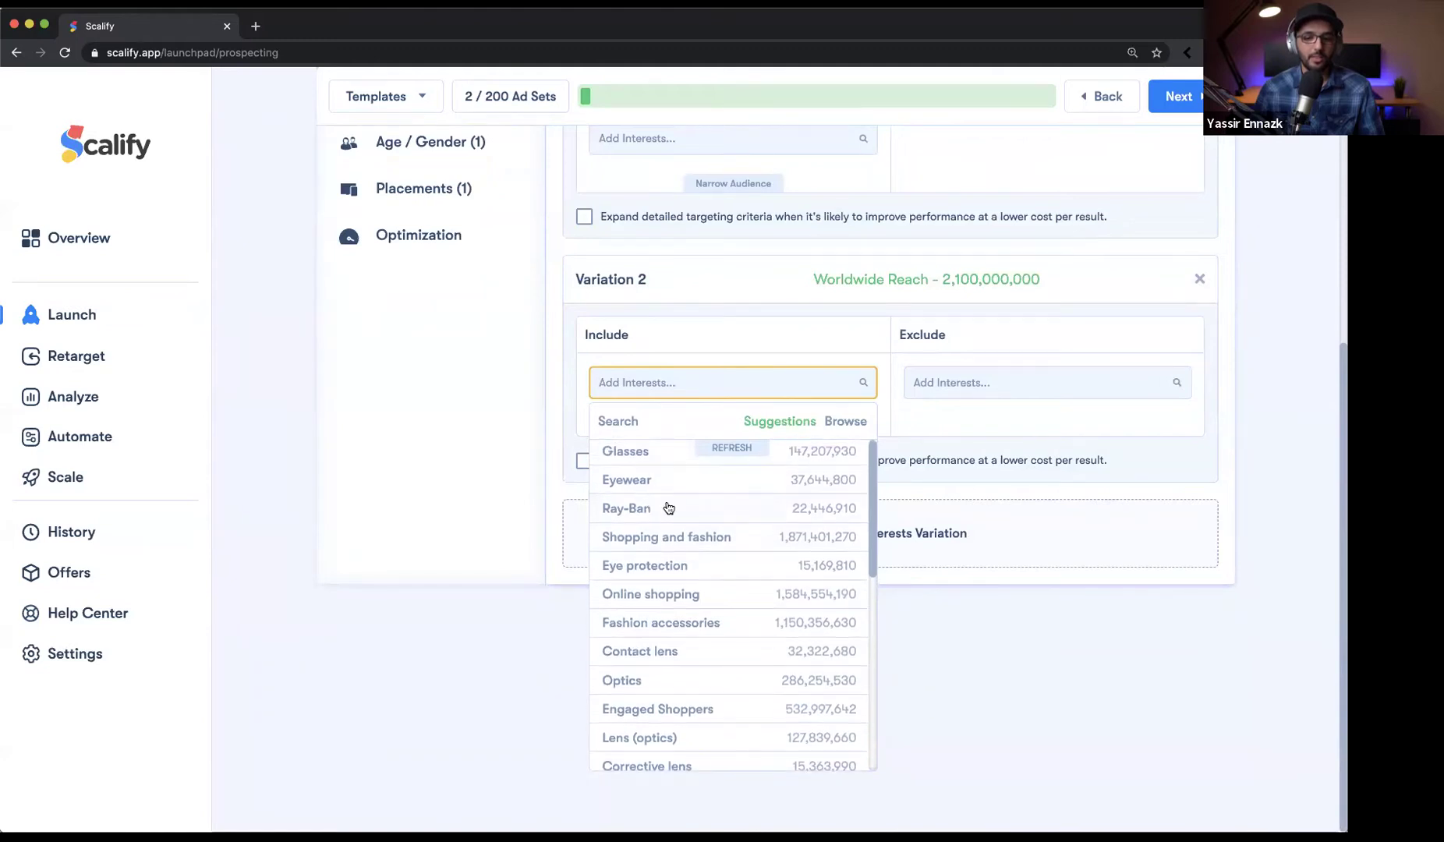
left_click(688, 493)
left_click(981, 465)
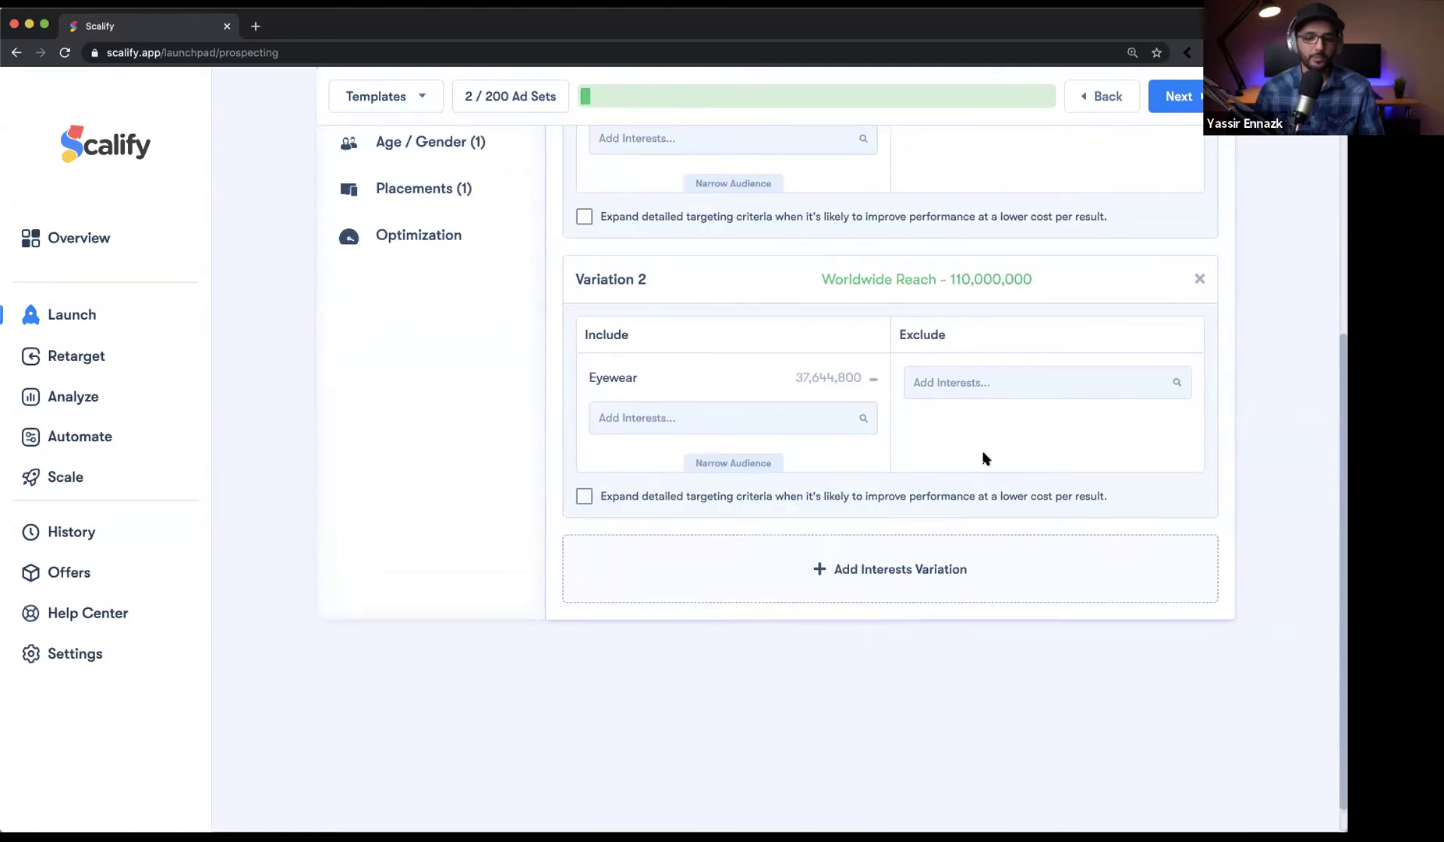
Add a third interests variation and include the suggested Ray-Ban interest in it.
scroll(984, 459, "down", 1)
left_click(850, 544)
scroll(853, 534, "down", 4)
scroll(780, 538, "up", 1)
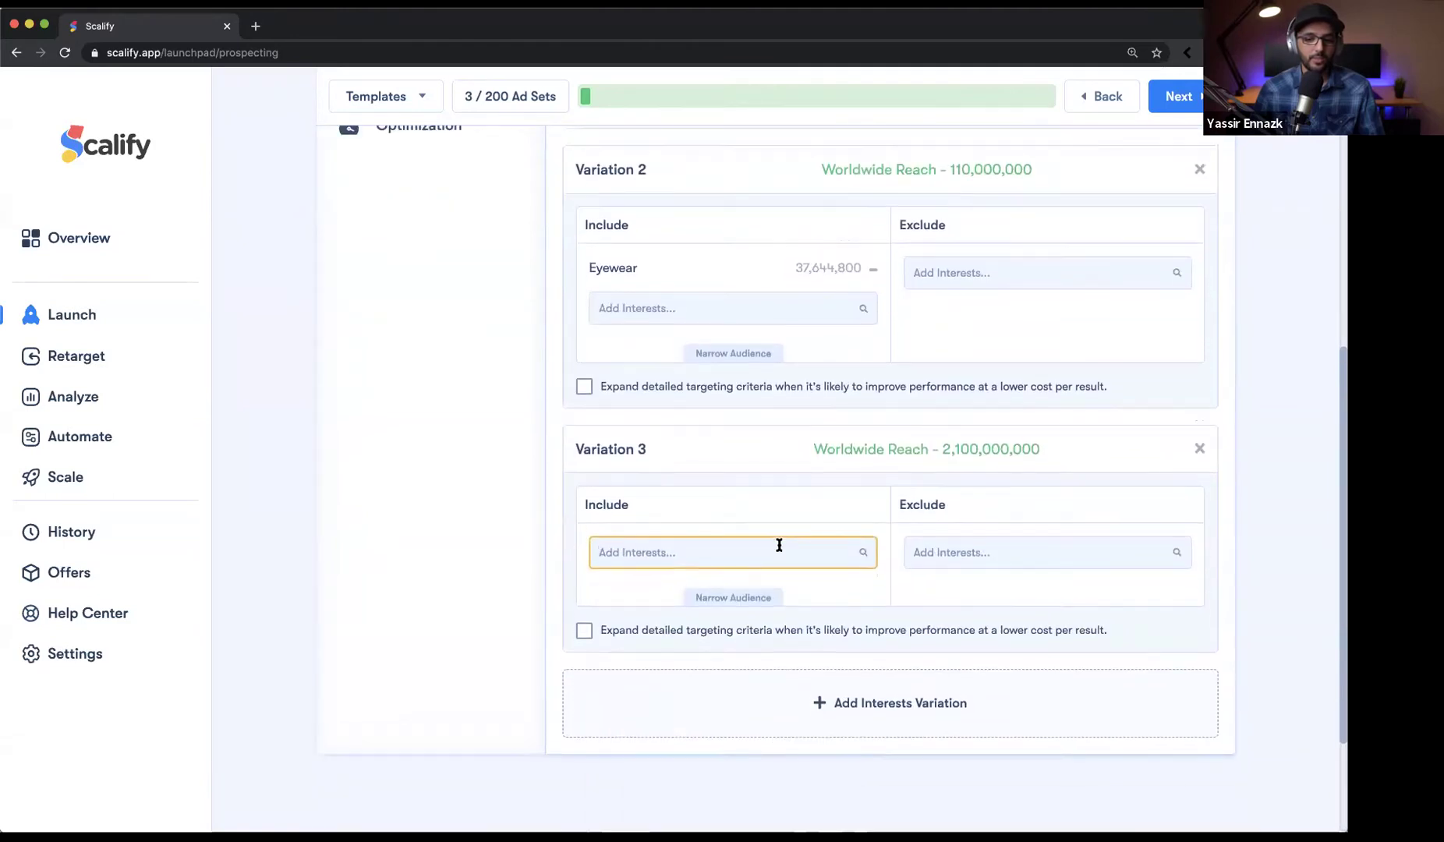
left_click(779, 546)
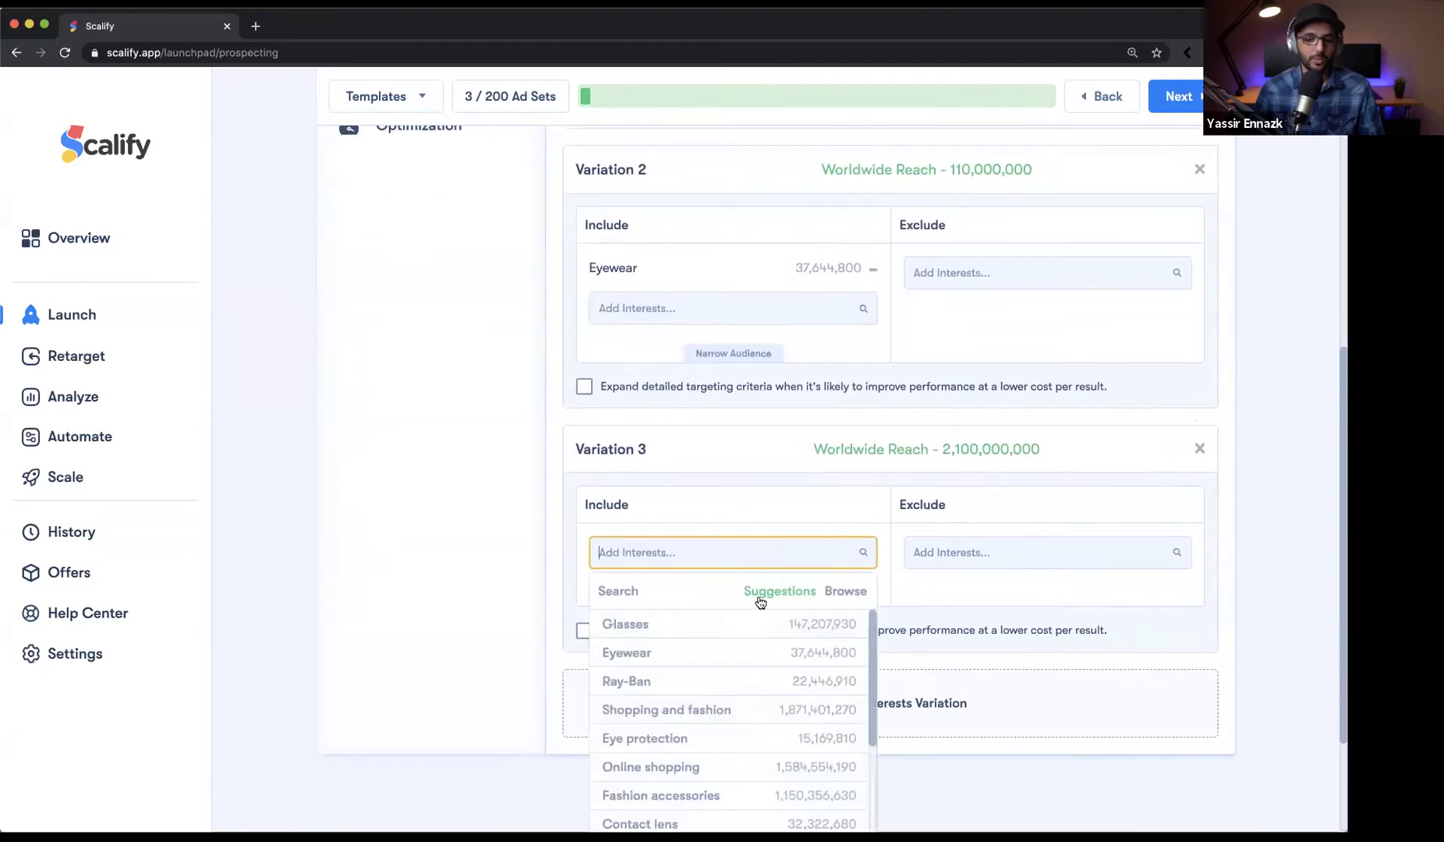
left_click(701, 683)
left_click(513, 578)
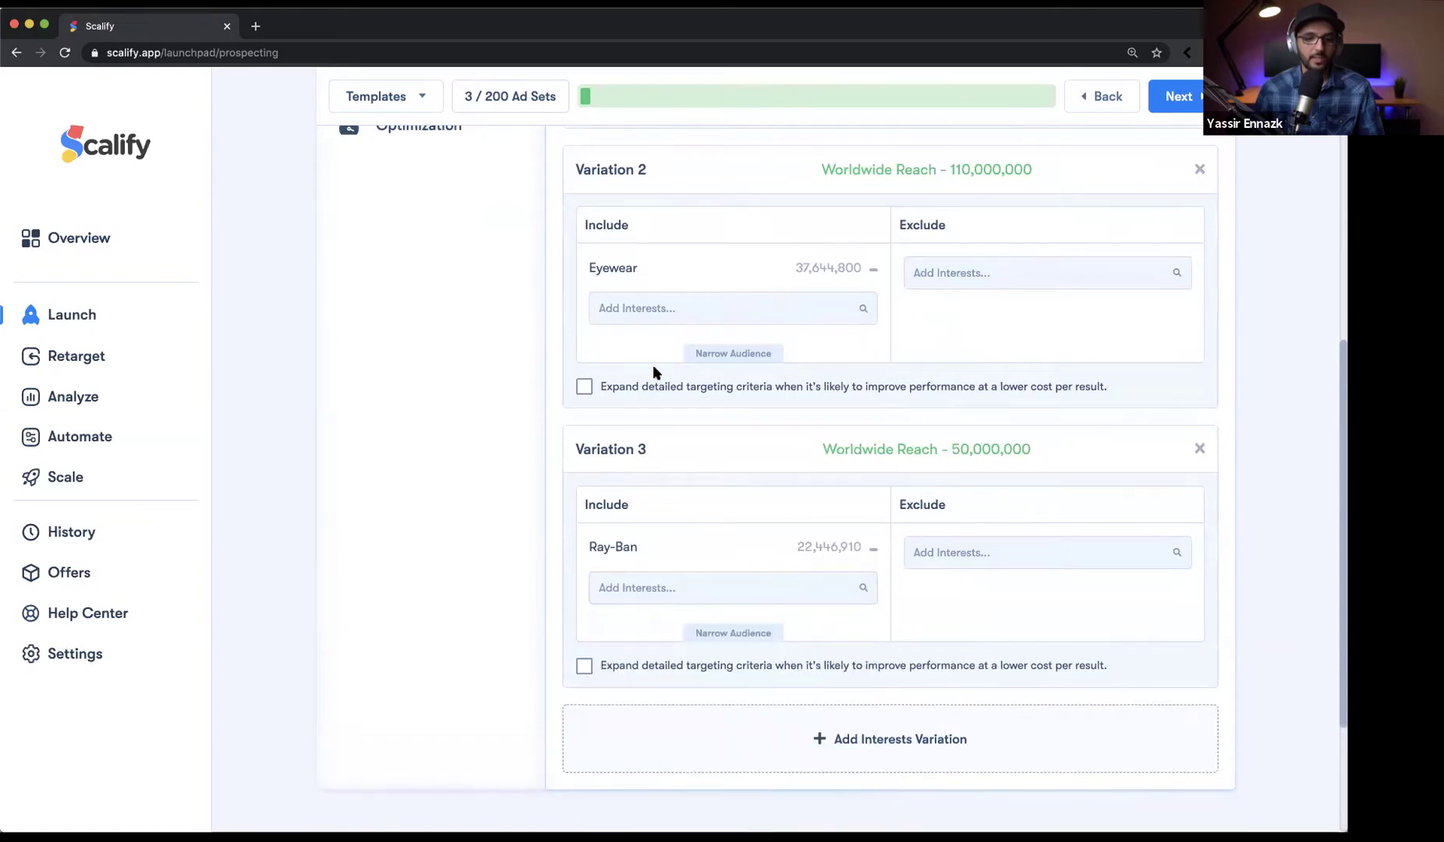
Review the interest variations one by one, comparing them with the ad set counter.
scroll(652, 364, "up", 1)
scroll(645, 457, "up", 5)
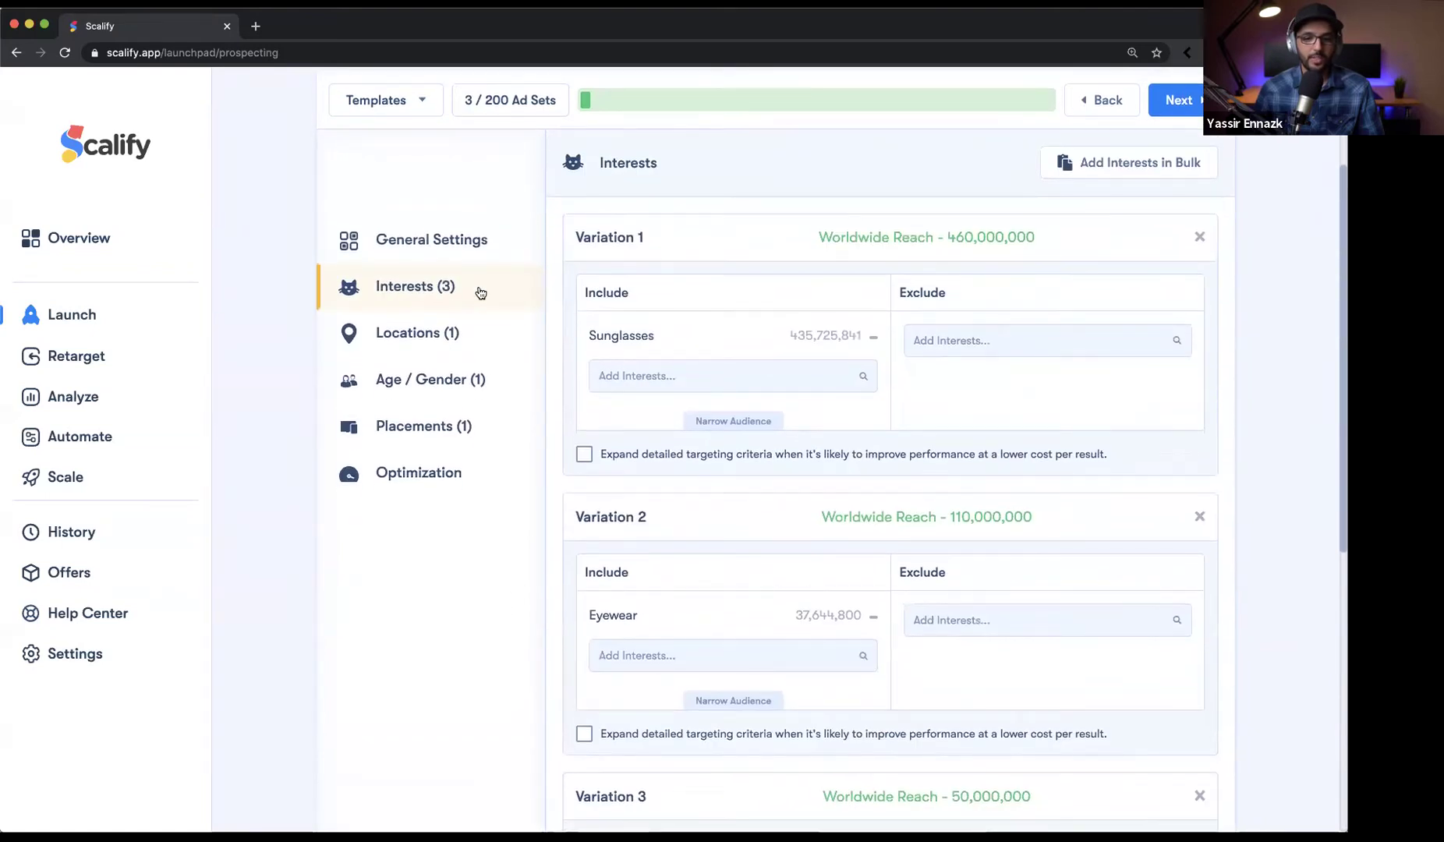
left_click_drag(463, 96, 507, 92)
left_click(683, 190)
scroll(726, 255, "down", 5)
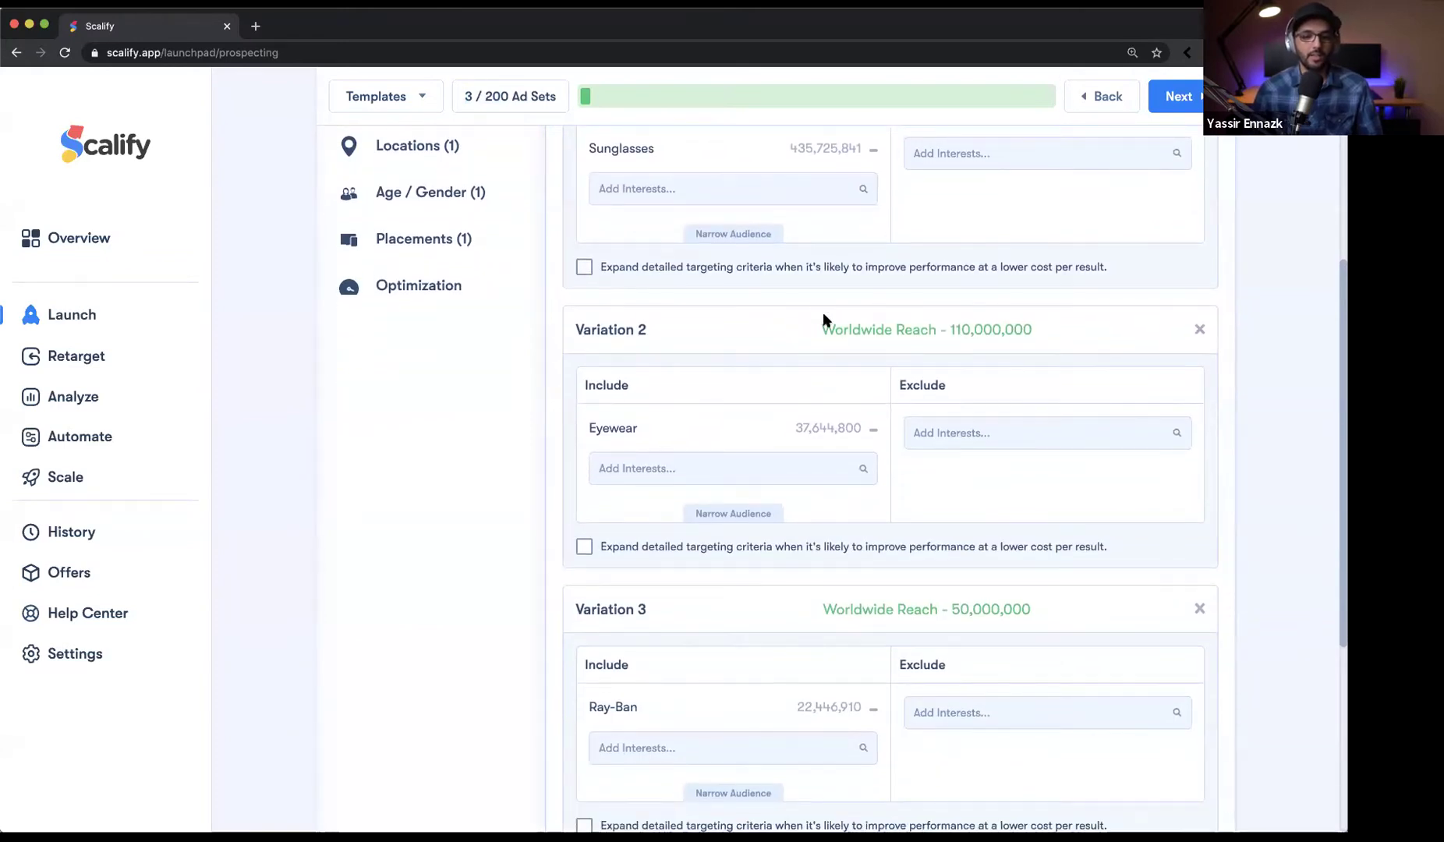
scroll(823, 311, "up", 3)
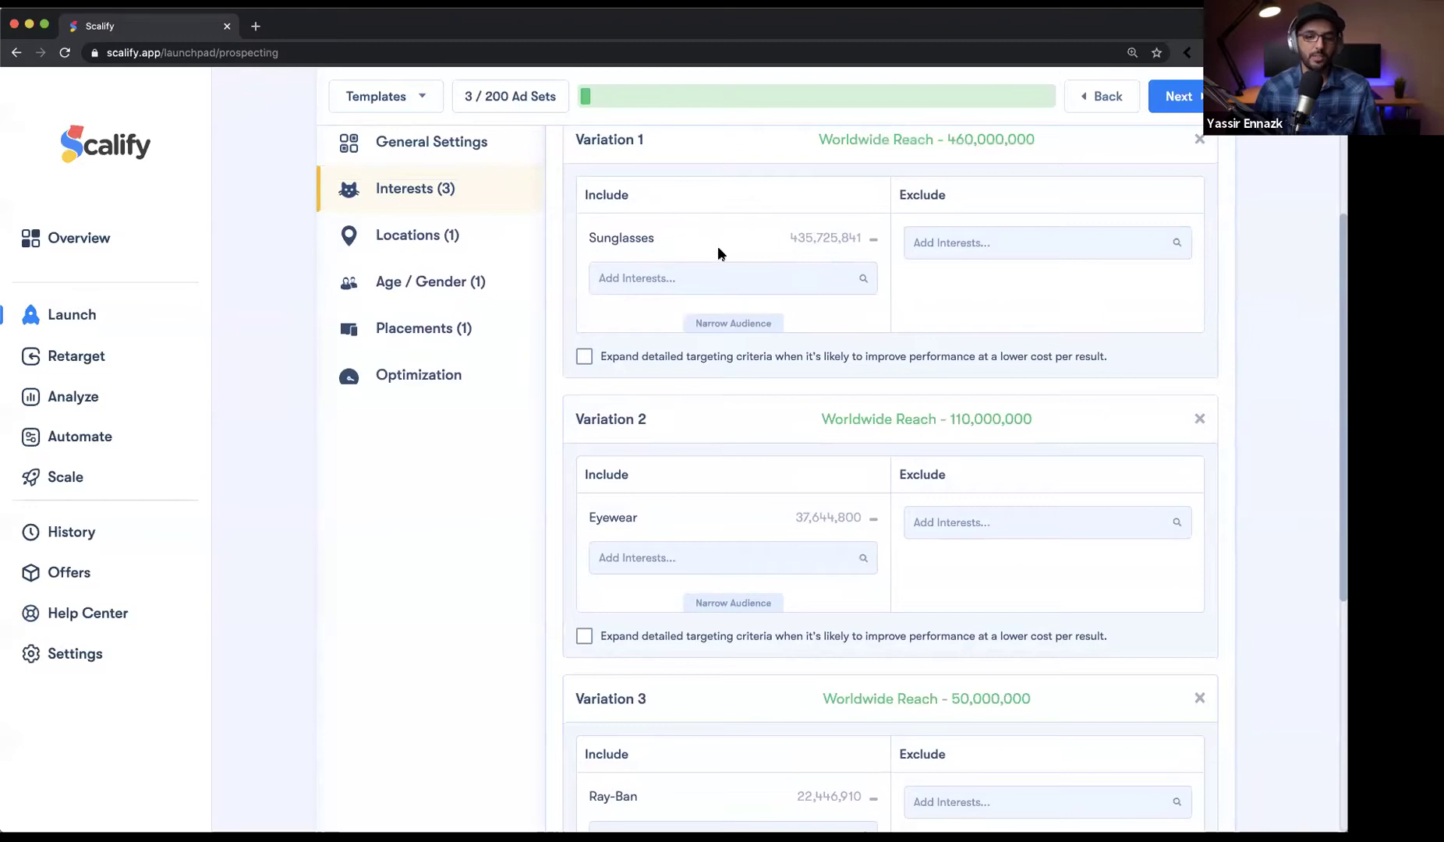
scroll(889, 353, "down", 3)
scroll(889, 347, "up", 5)
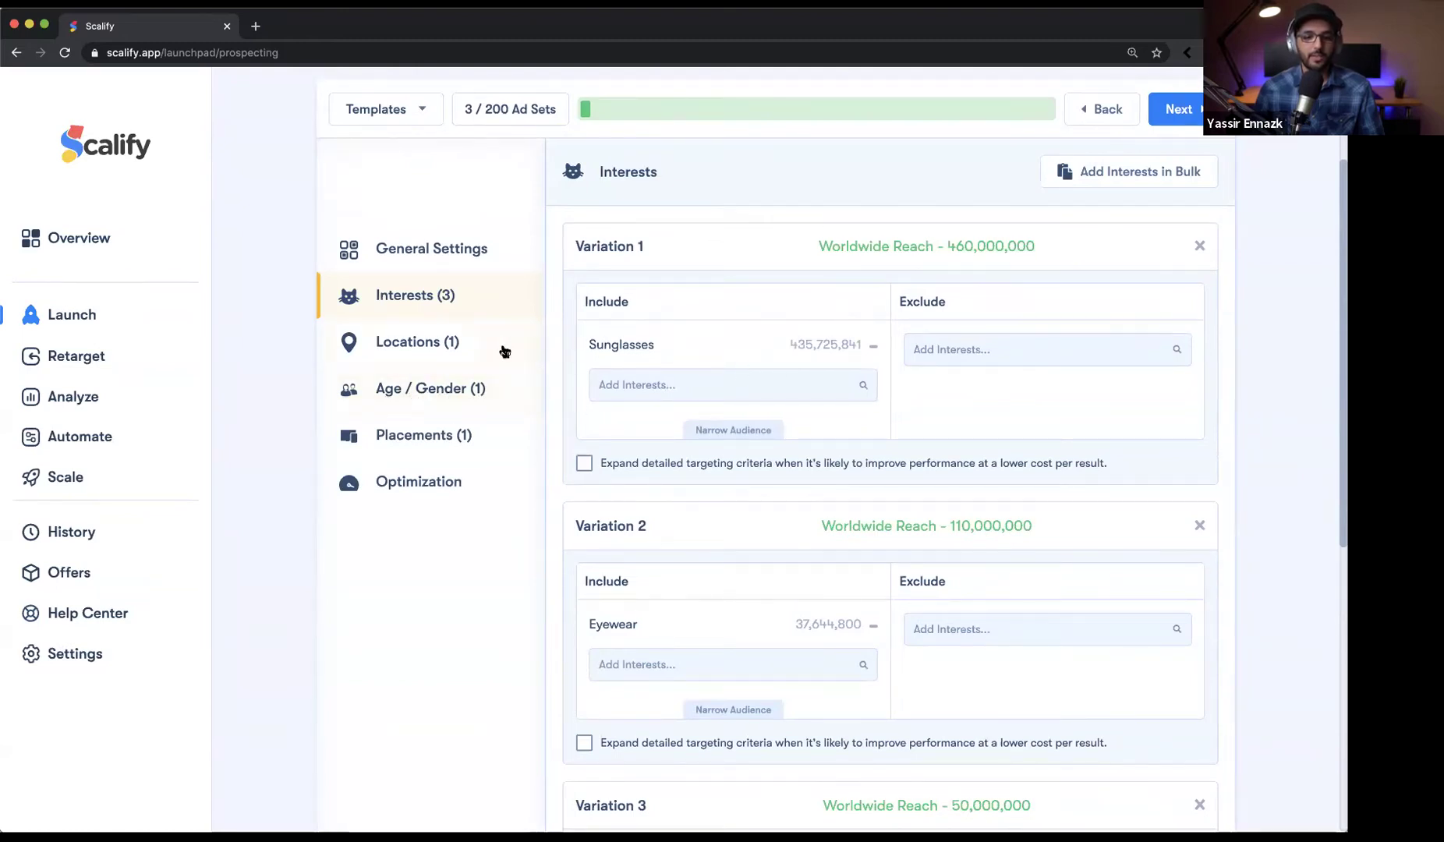
Include United States as the targeted location in the first Locations variation.
left_click(419, 349)
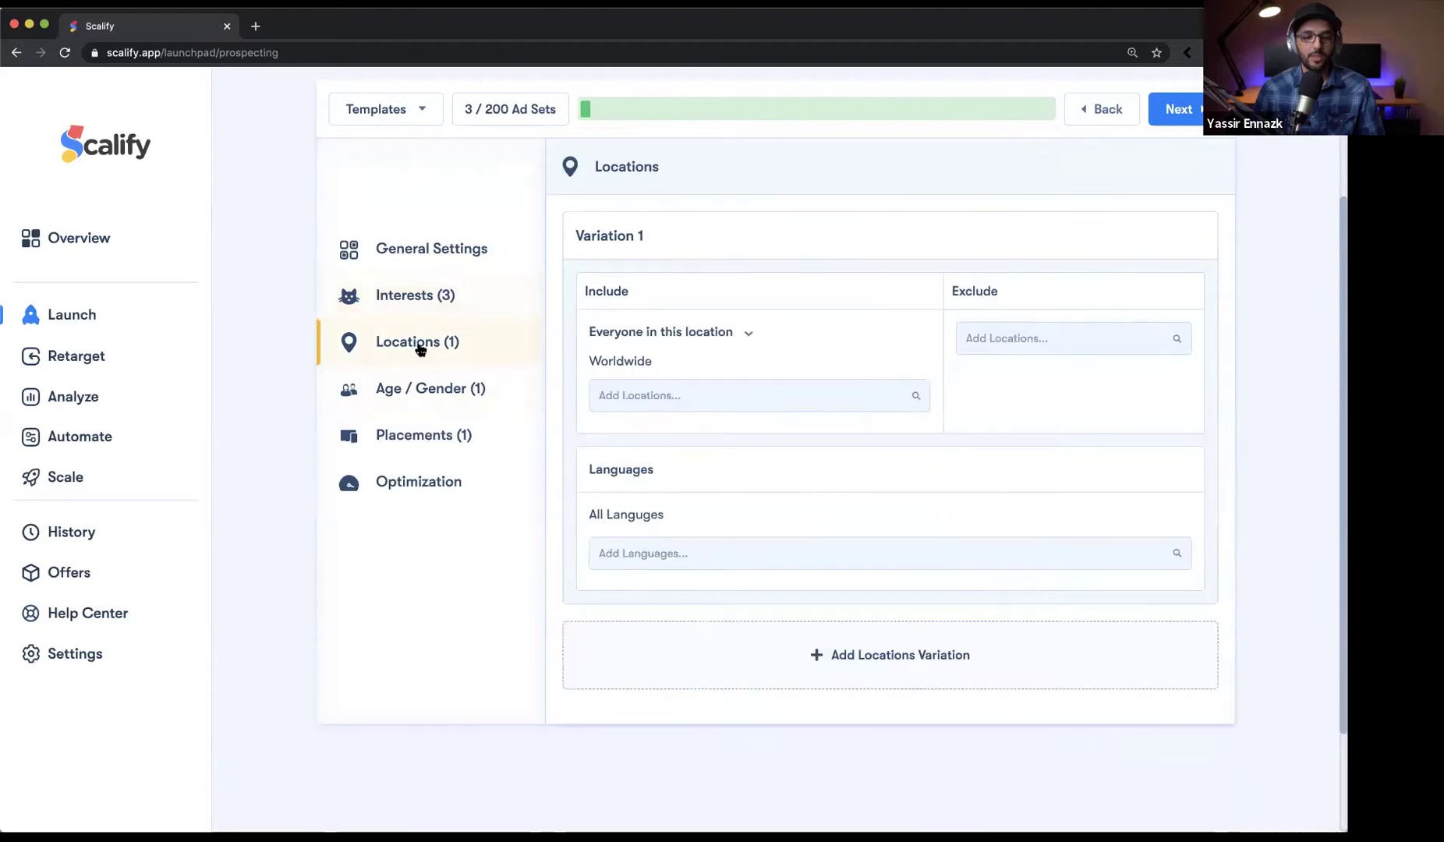
left_click(656, 389)
type("united states")
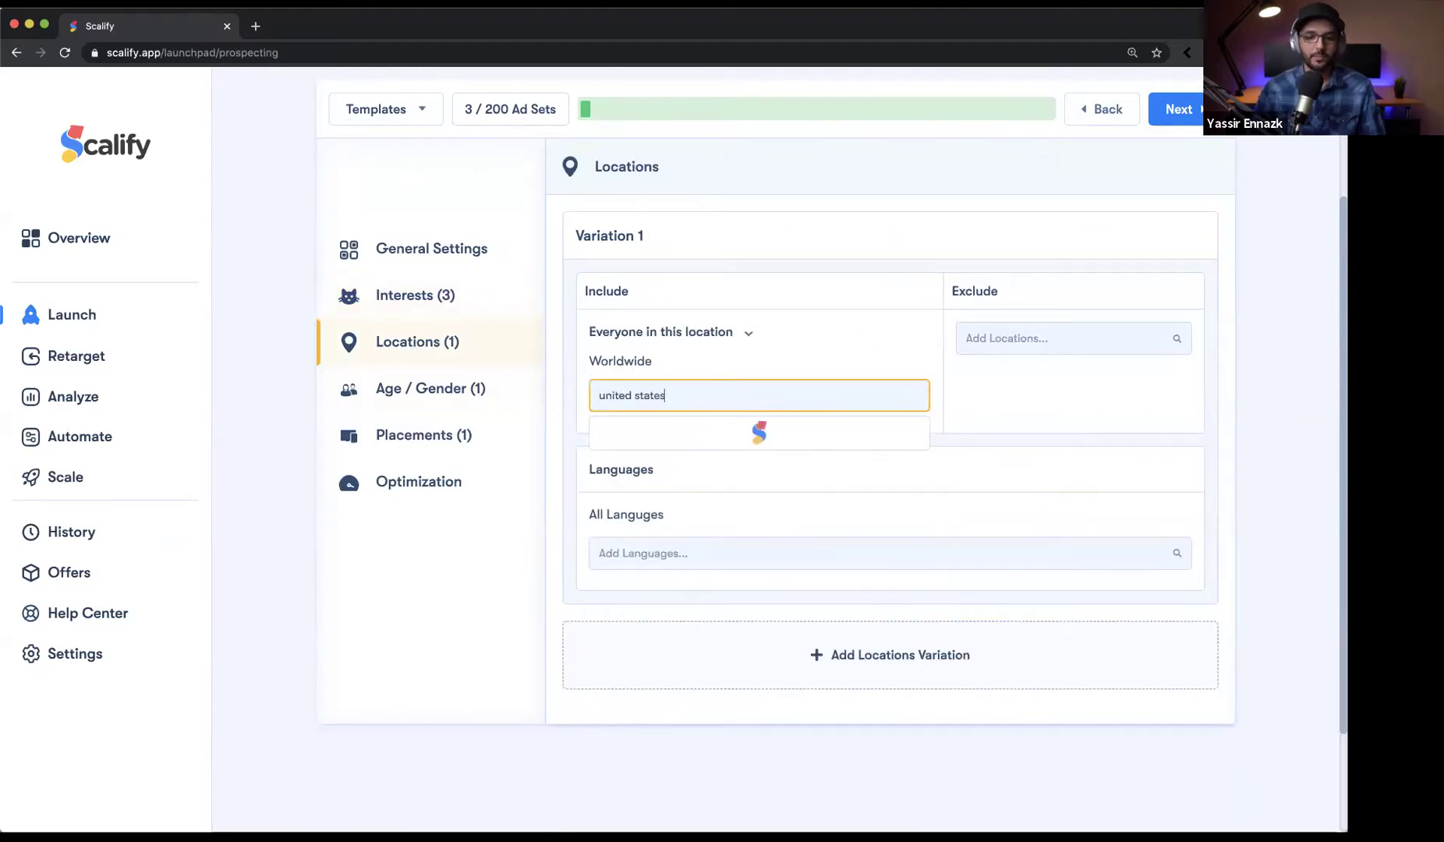
left_click(682, 430)
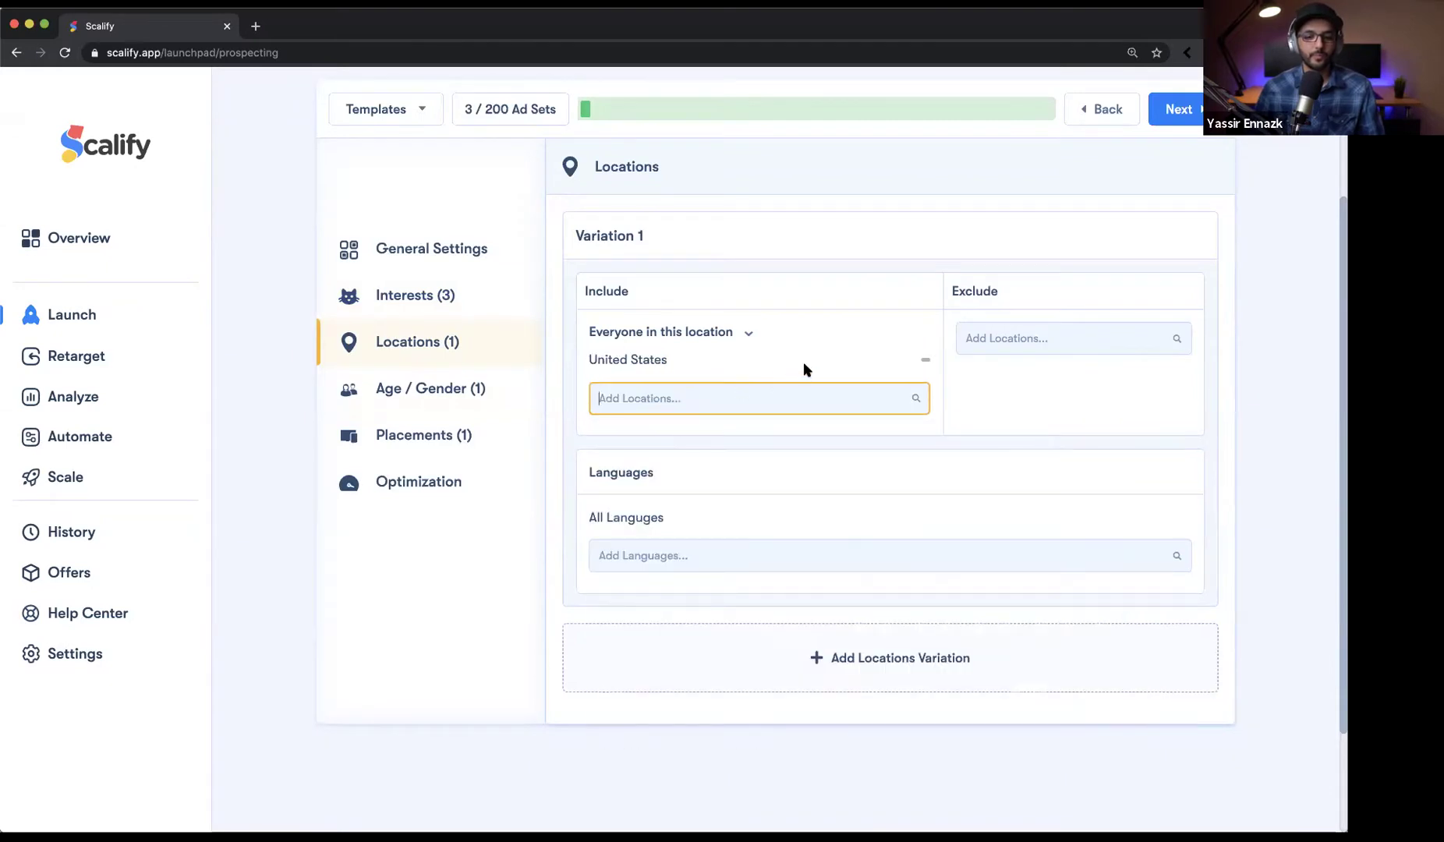
Set the ad sets' age range from 20 to 39 in the Age / Gender settings.
left_click(447, 404)
scroll(721, 443, "up", 2)
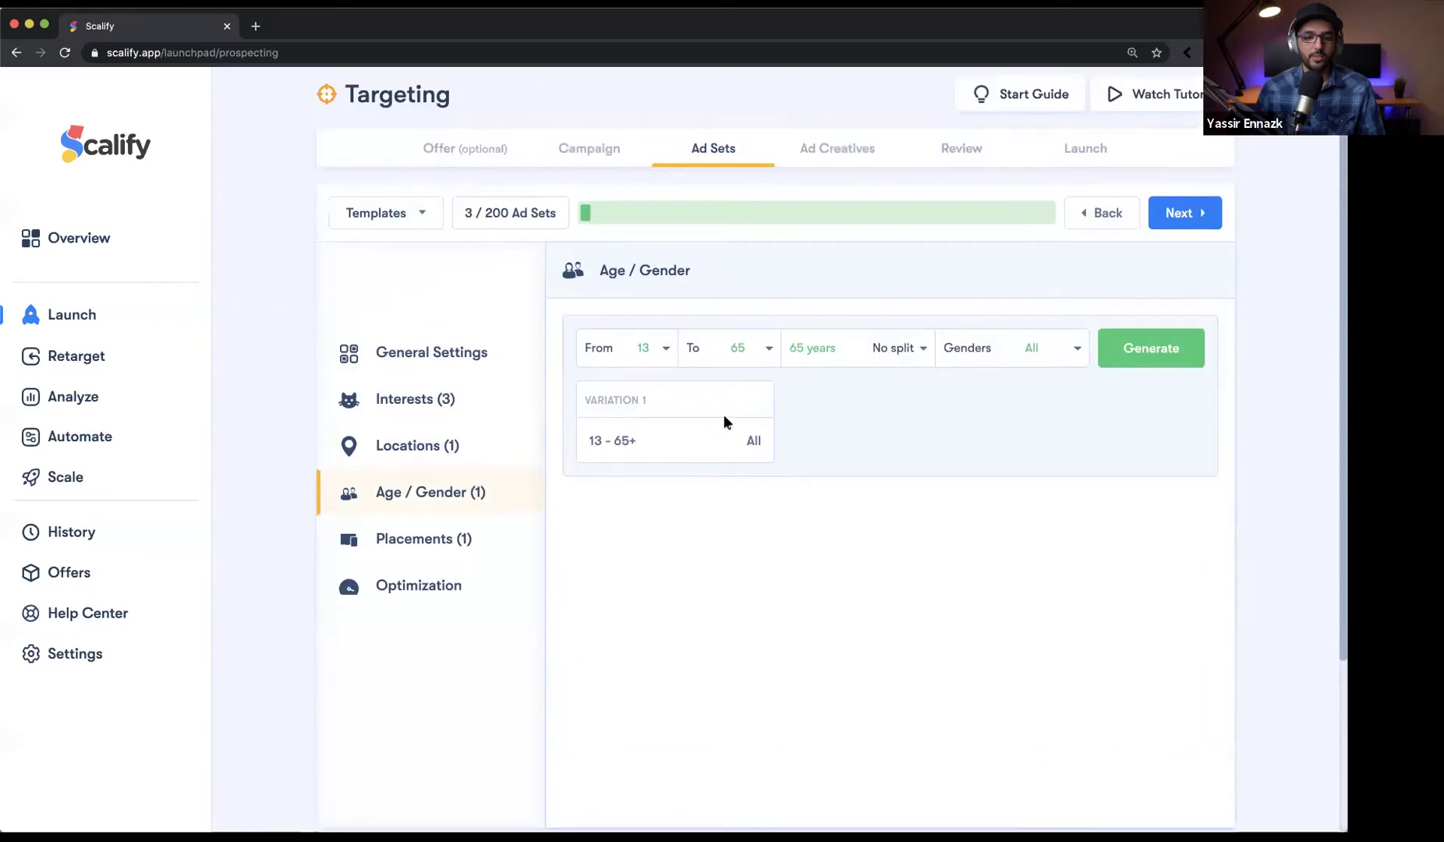
left_click(638, 363)
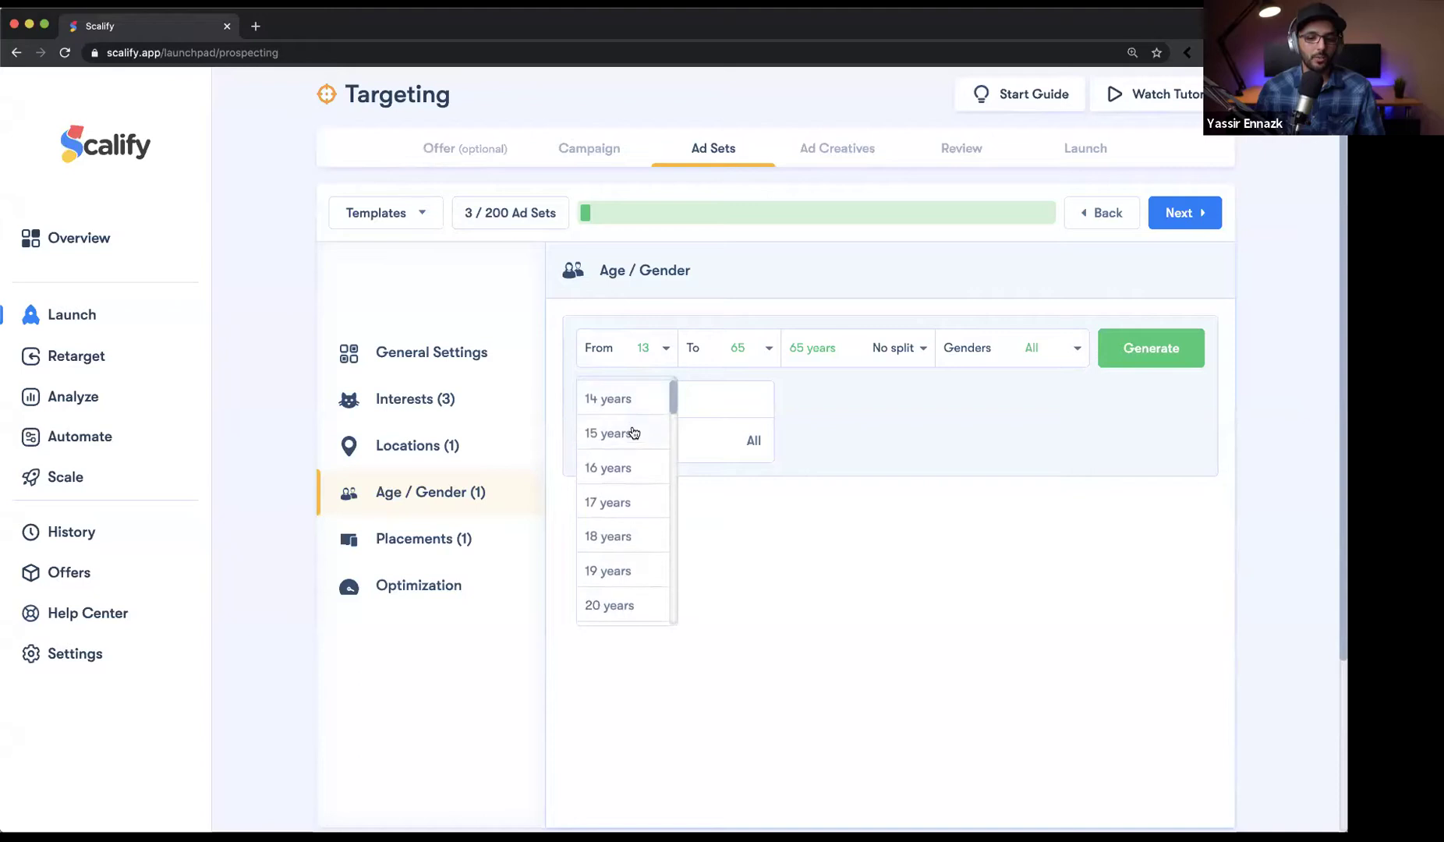
scroll(635, 433, "down", 2)
left_click(648, 480)
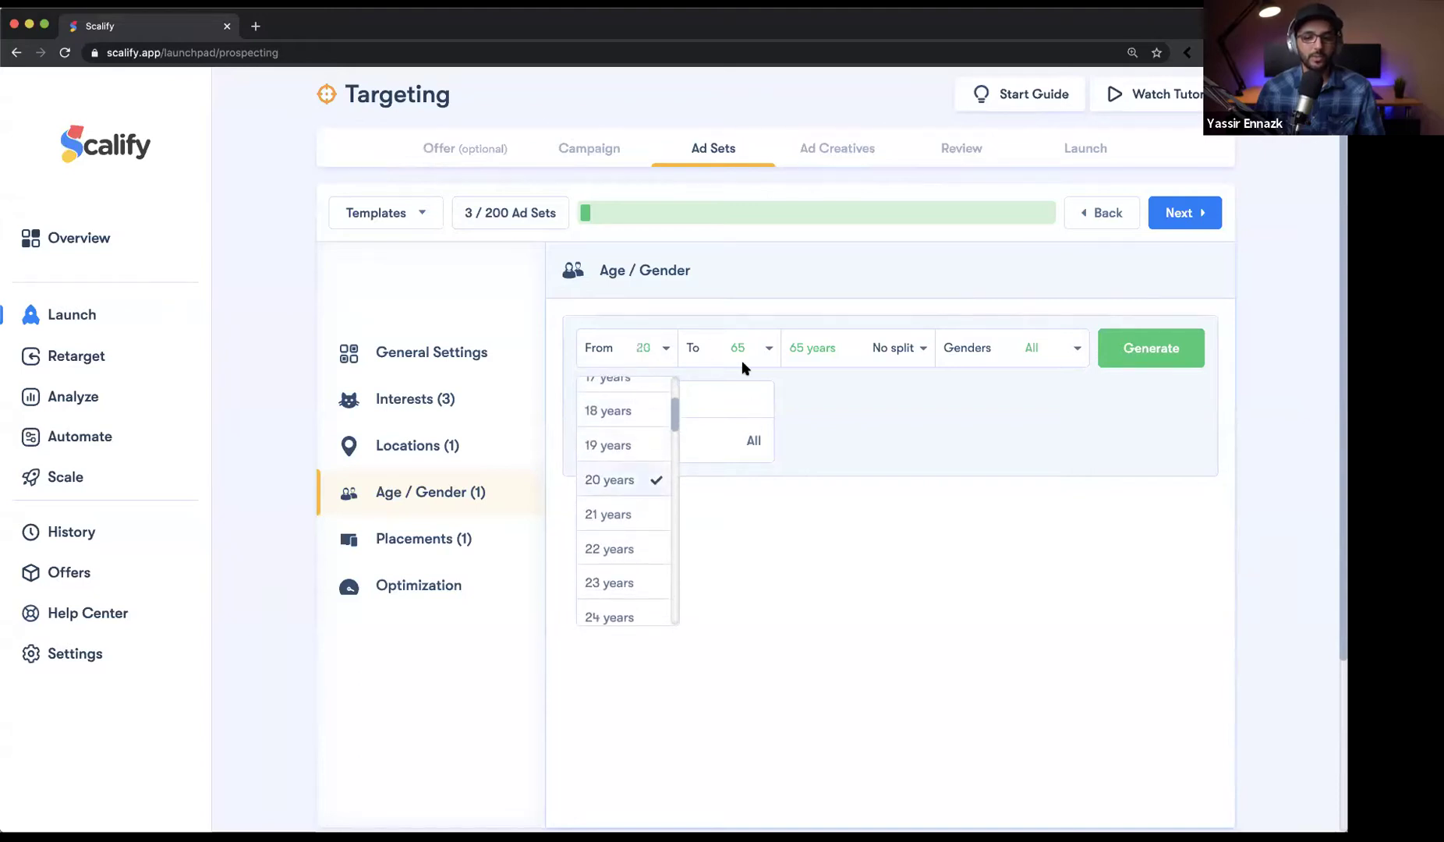
left_click(744, 351)
scroll(748, 493, "down", 4)
scroll(748, 495, "down", 5)
scroll(749, 500, "down", 3)
left_click(742, 499)
Split the age range into 9-year groups and generate the age variations.
left_click(858, 352)
scroll(816, 571, "down", 4)
left_click(819, 540)
left_click(1145, 360)
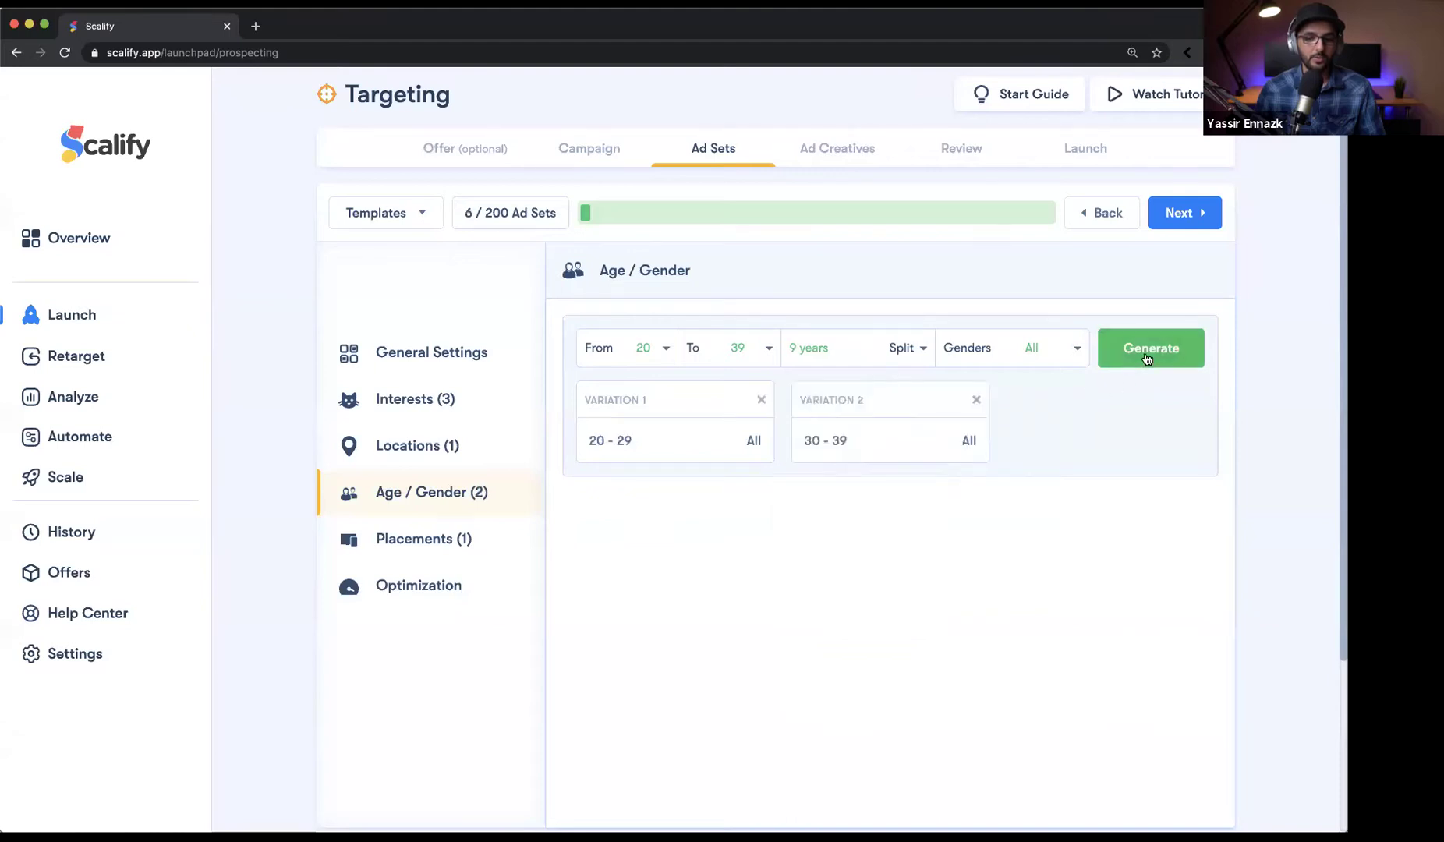
Review the generated age variations and compare them with the ad set counter.
left_click_drag(644, 397, 636, 446)
left_click_drag(869, 397, 858, 447)
left_click(858, 441)
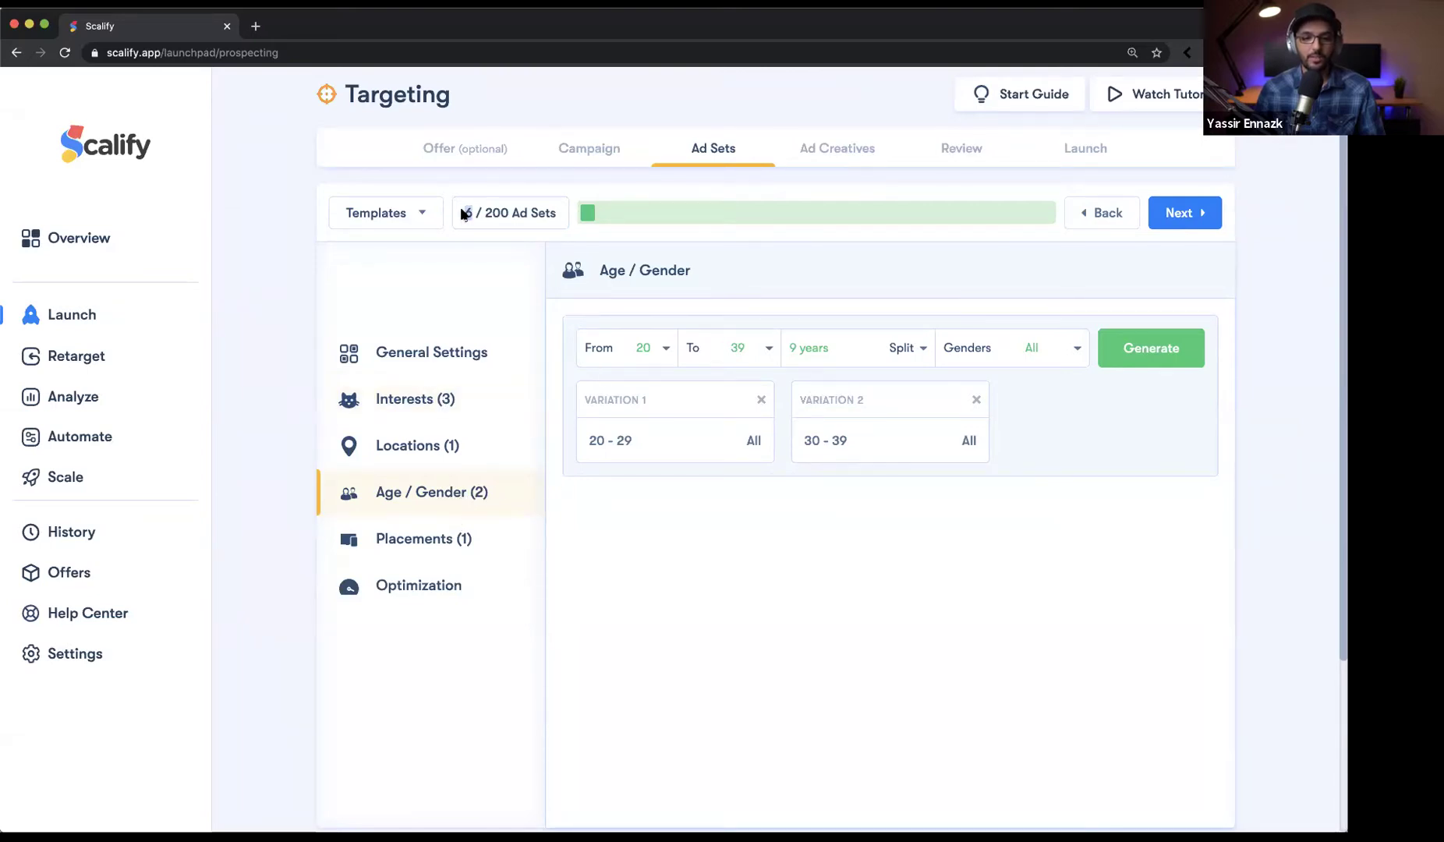
scroll(465, 215, "up", 5)
left_click_drag(457, 219, 429, 222)
left_click(470, 234)
scroll(473, 249, "down", 5)
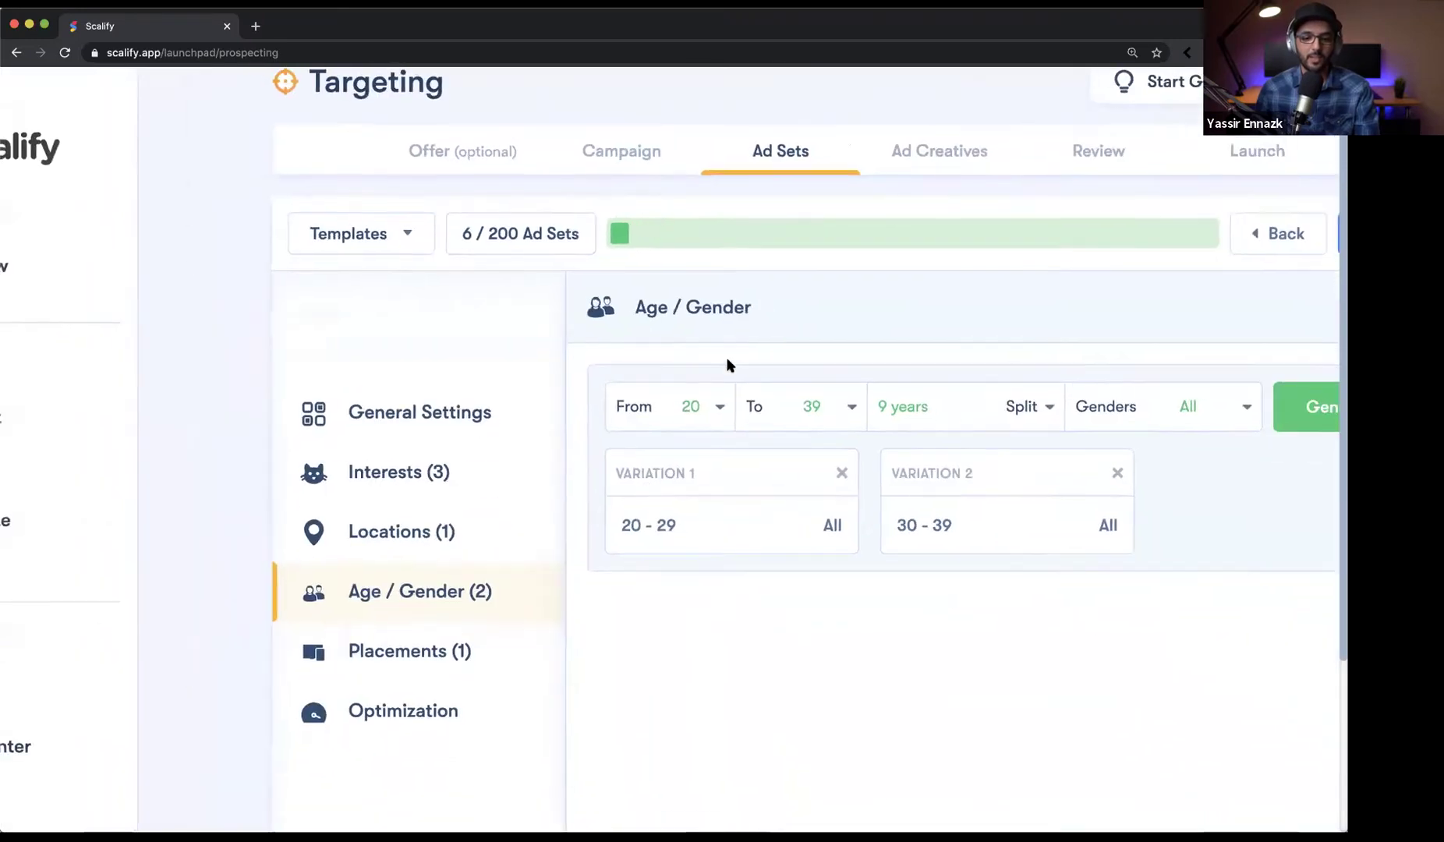
Split the genders as well, regenerate the age and gender variations, and check the ad set counter.
left_click(987, 360)
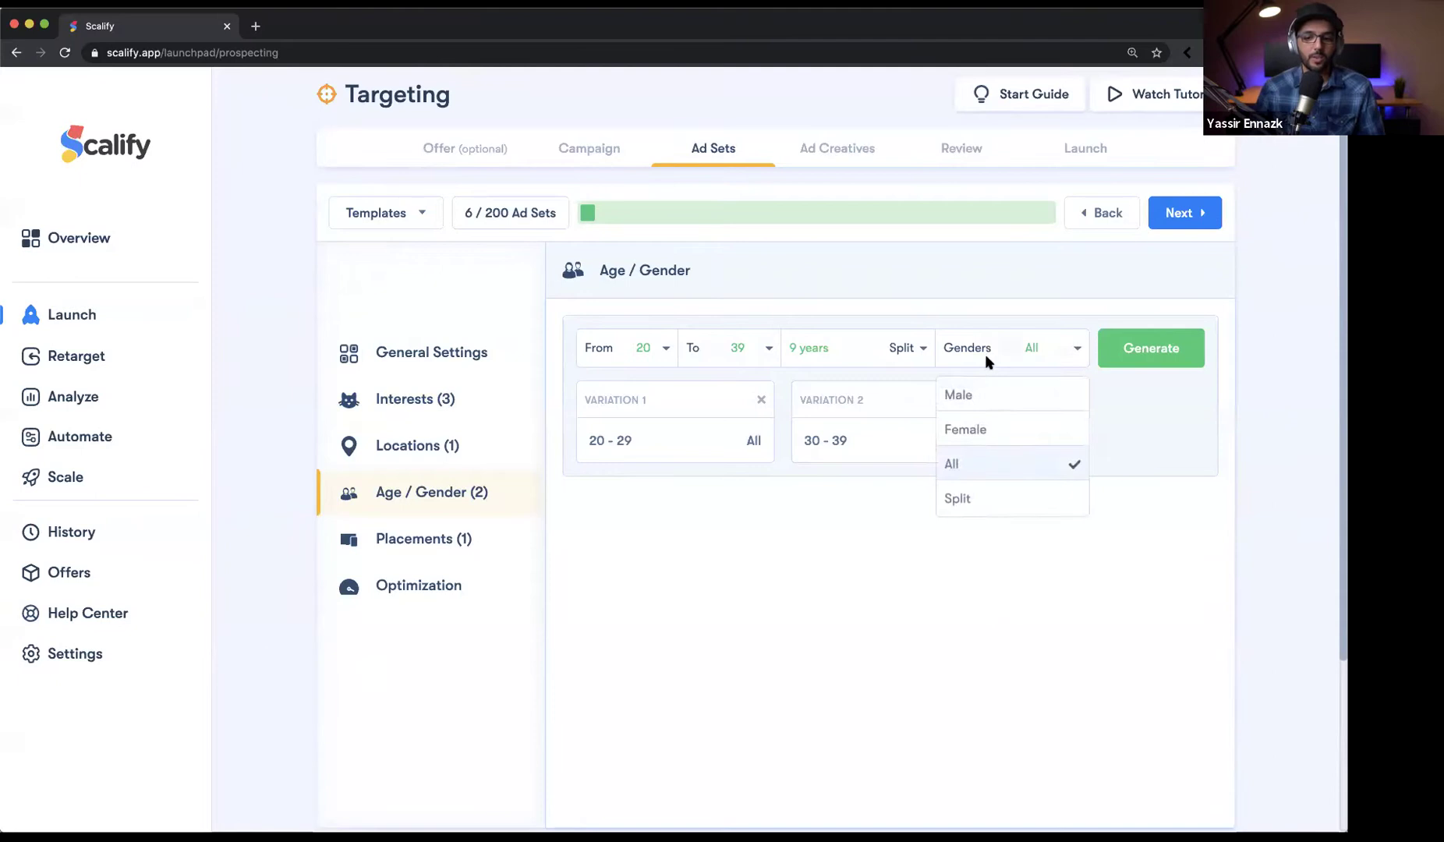
left_click(965, 498)
left_click(1134, 362)
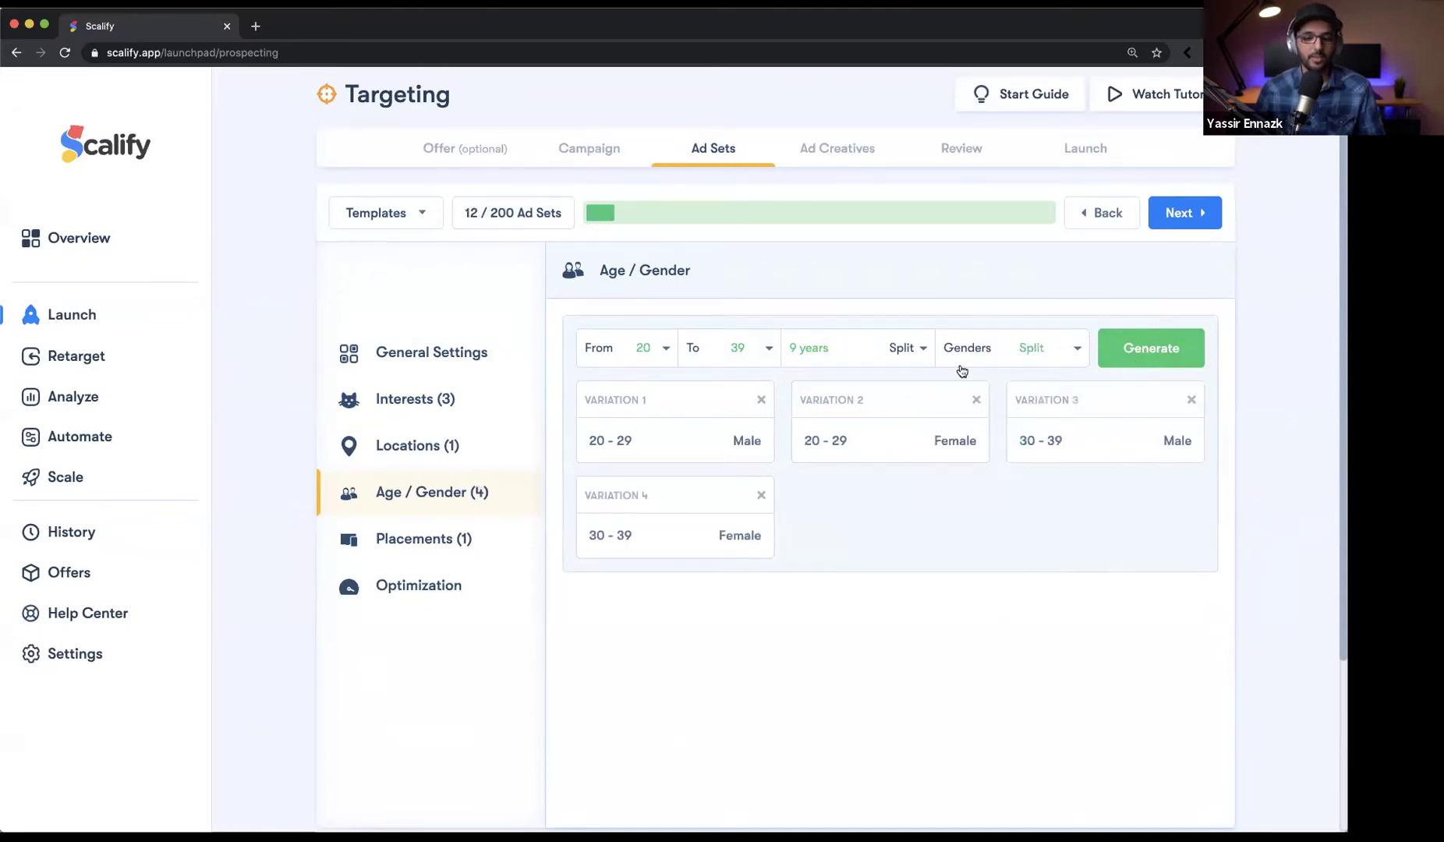
left_click(939, 442)
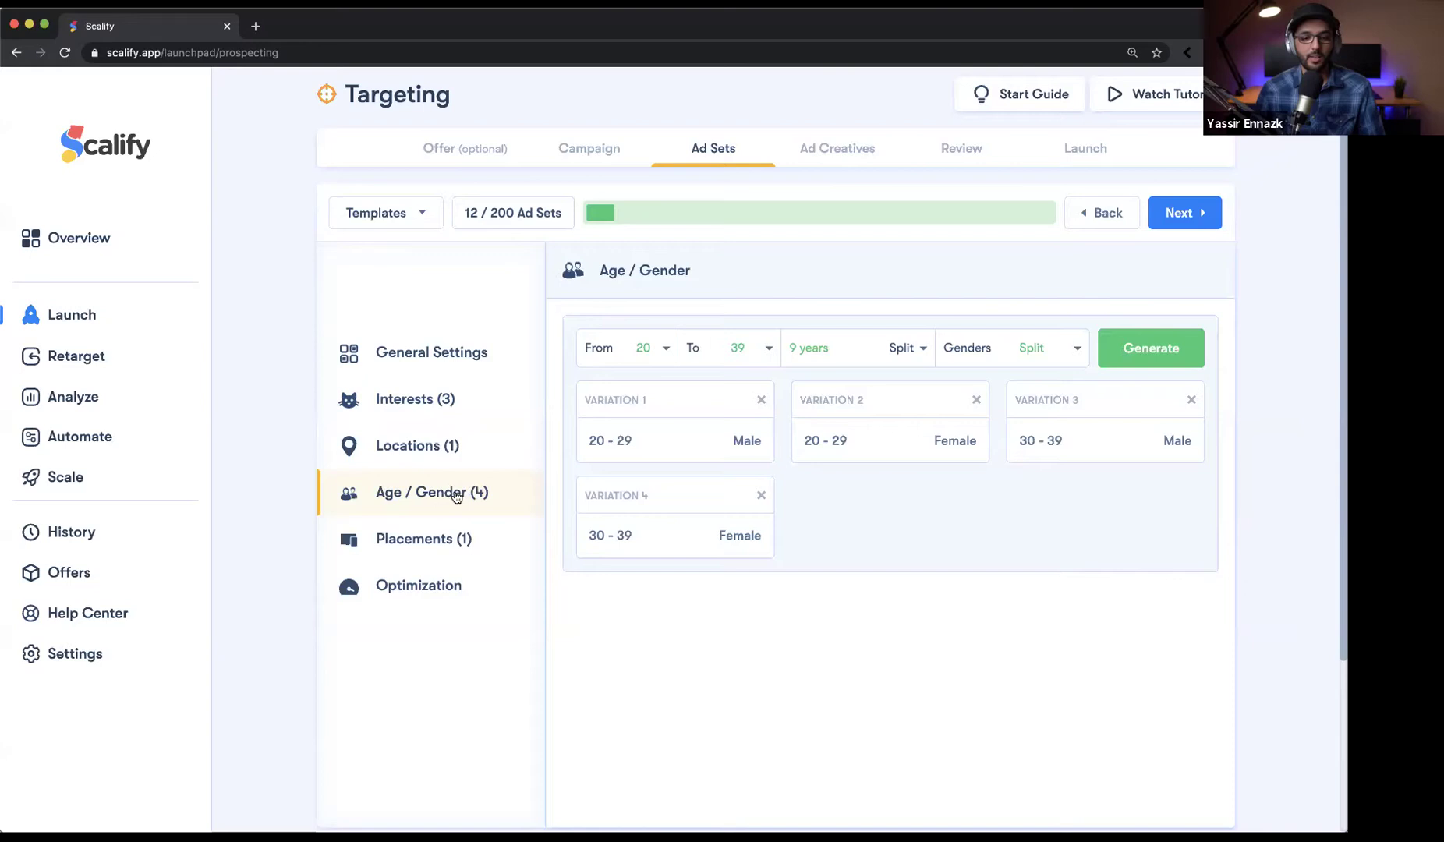
double_click(474, 215)
Return the genders to All and regenerate the age variations.
left_click(968, 360)
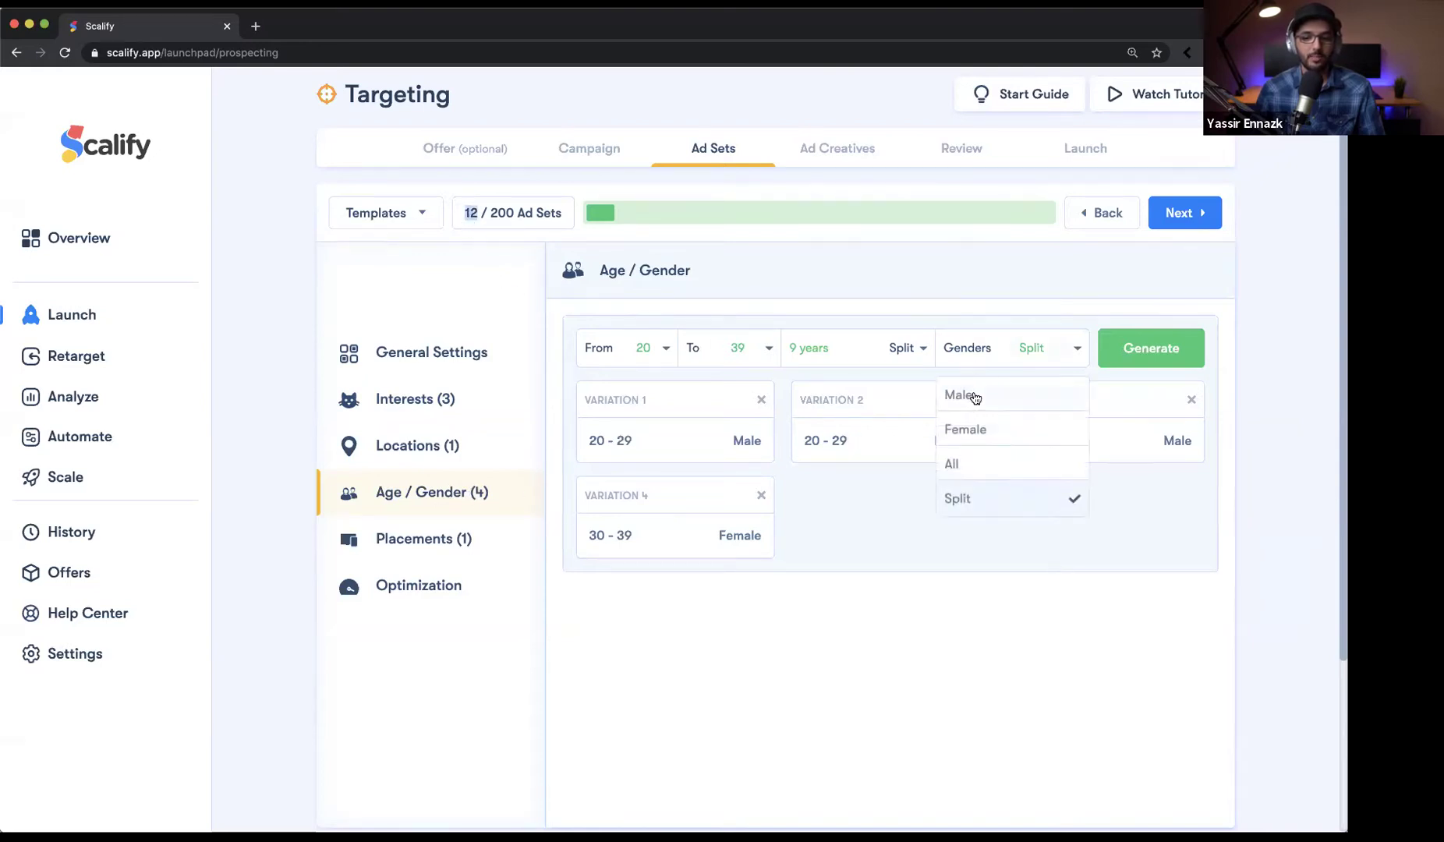
left_click(1006, 450)
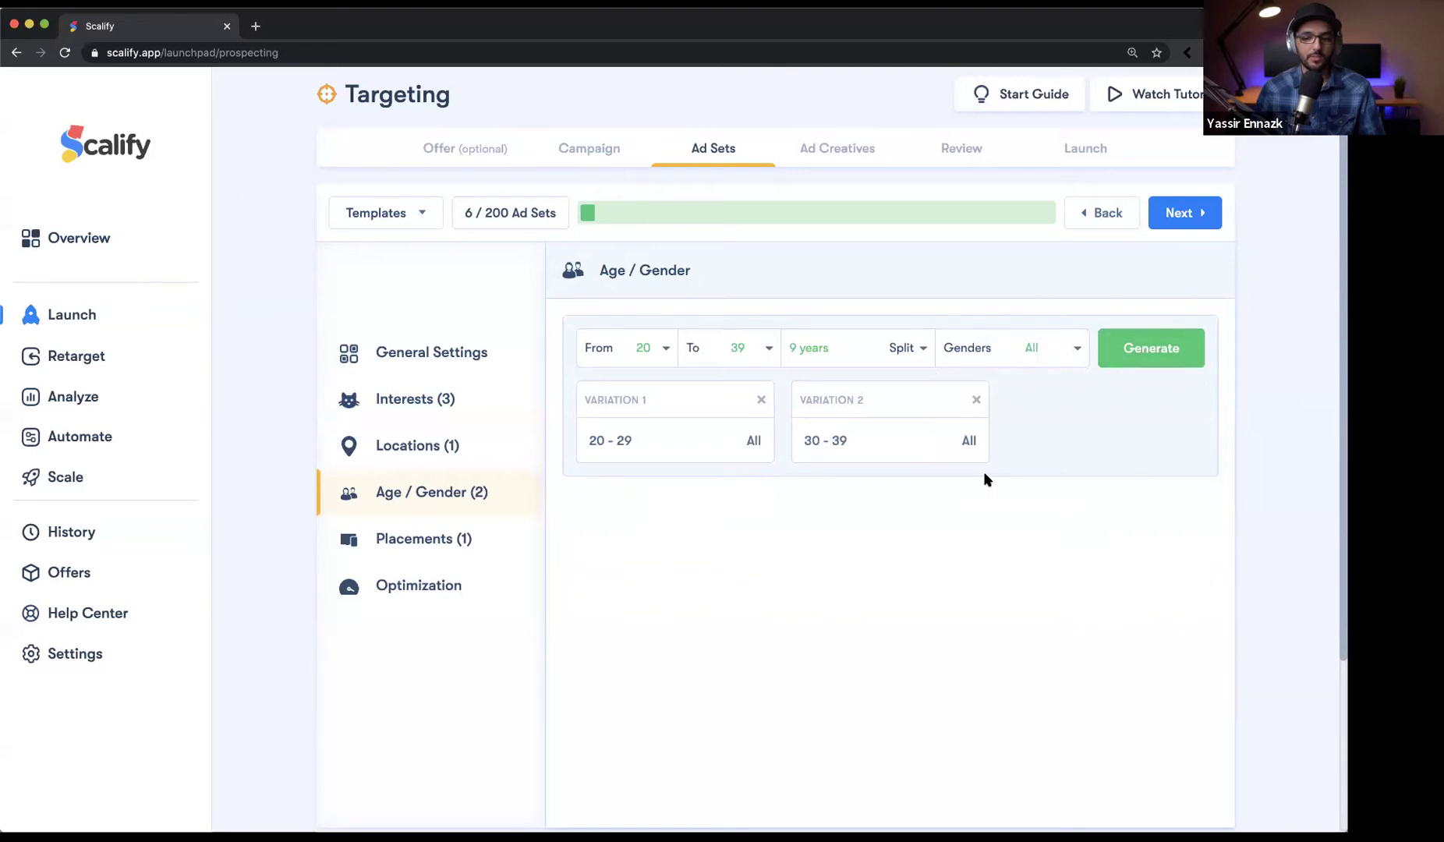
Add a second placement variation and review its feed, story, audience network and device options.
left_click(511, 536)
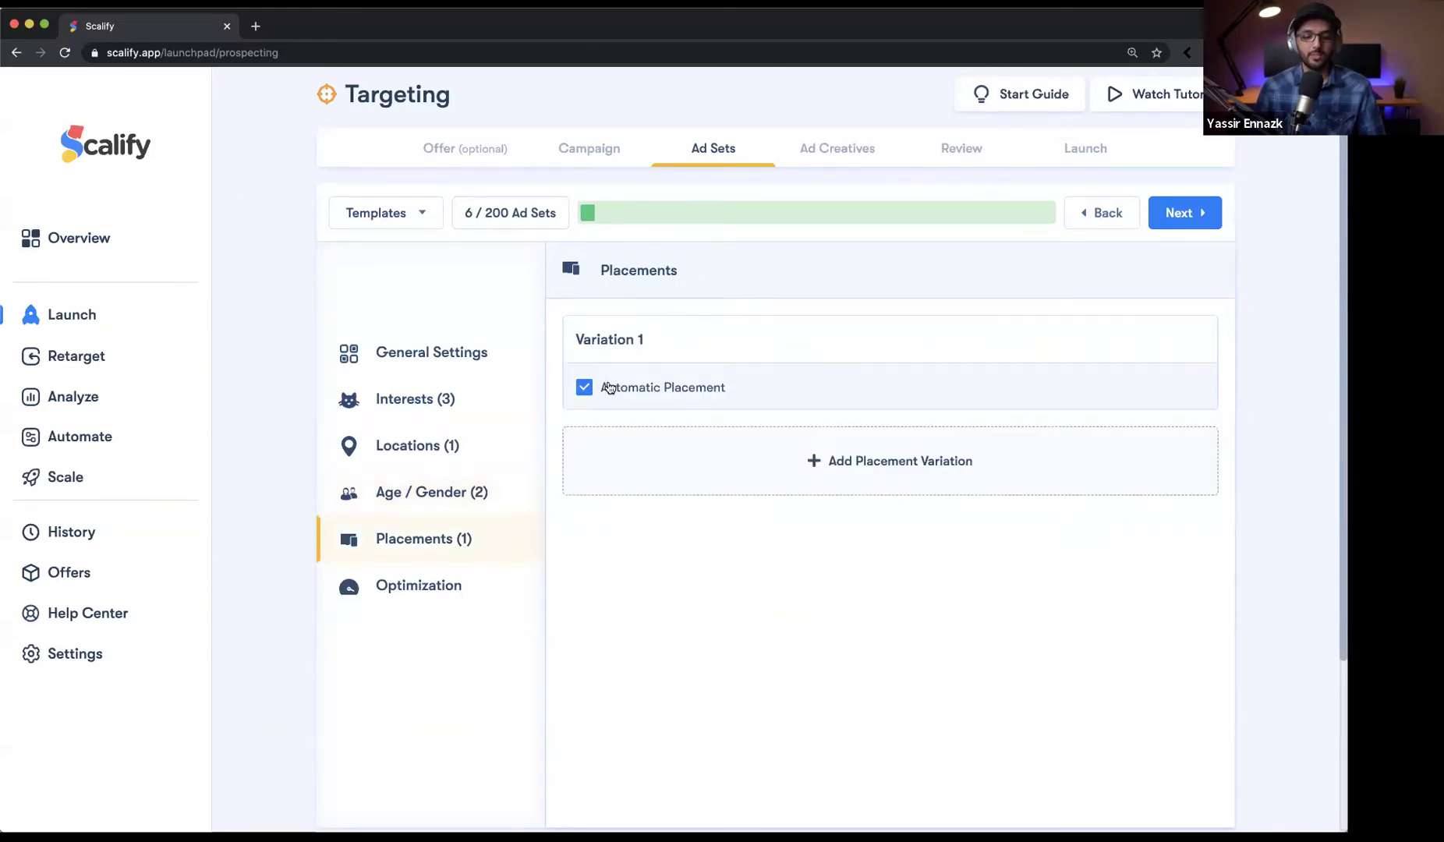
left_click(751, 466)
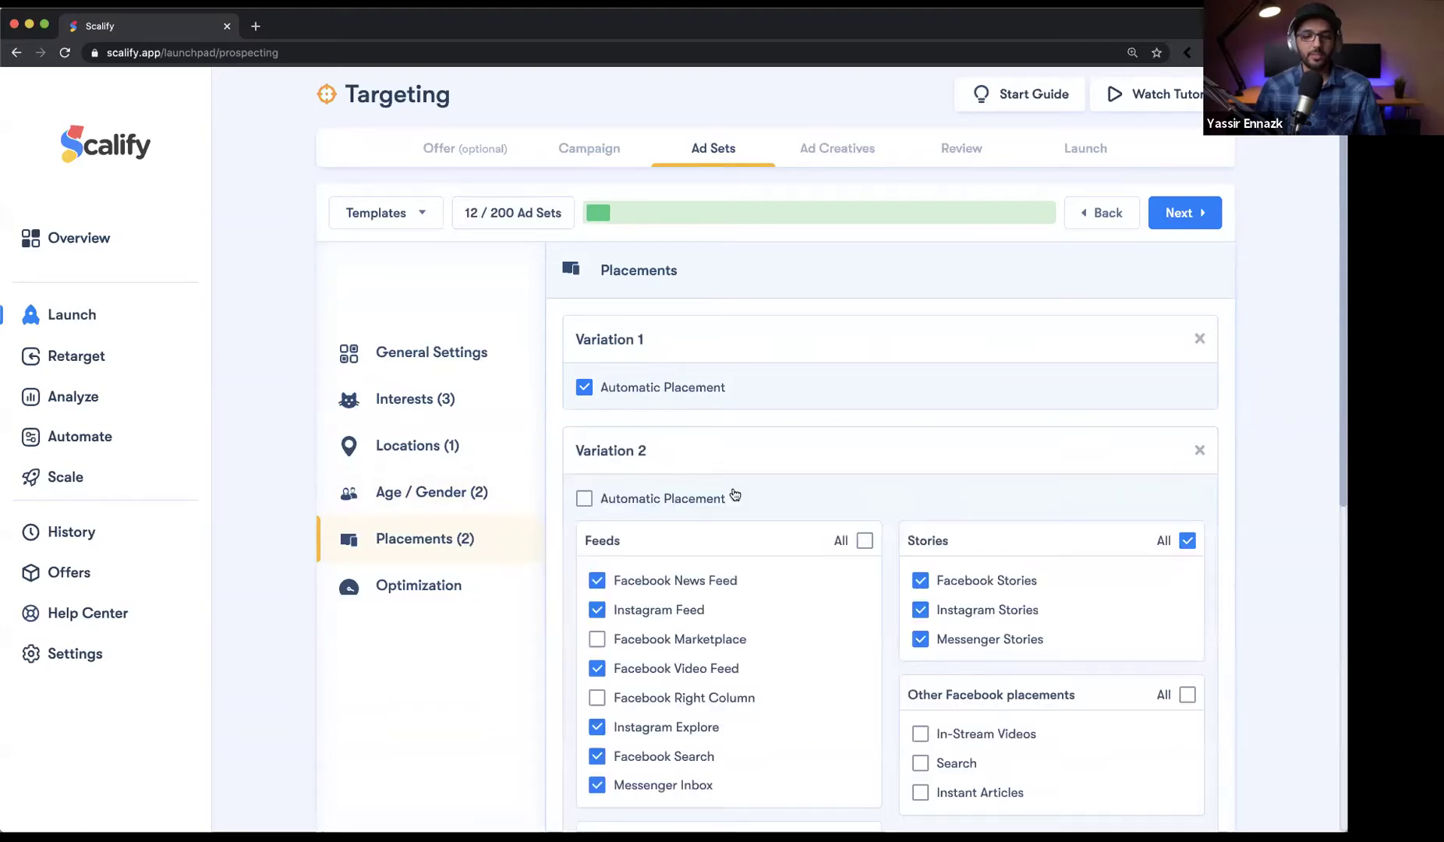
scroll(733, 293, "down", 4)
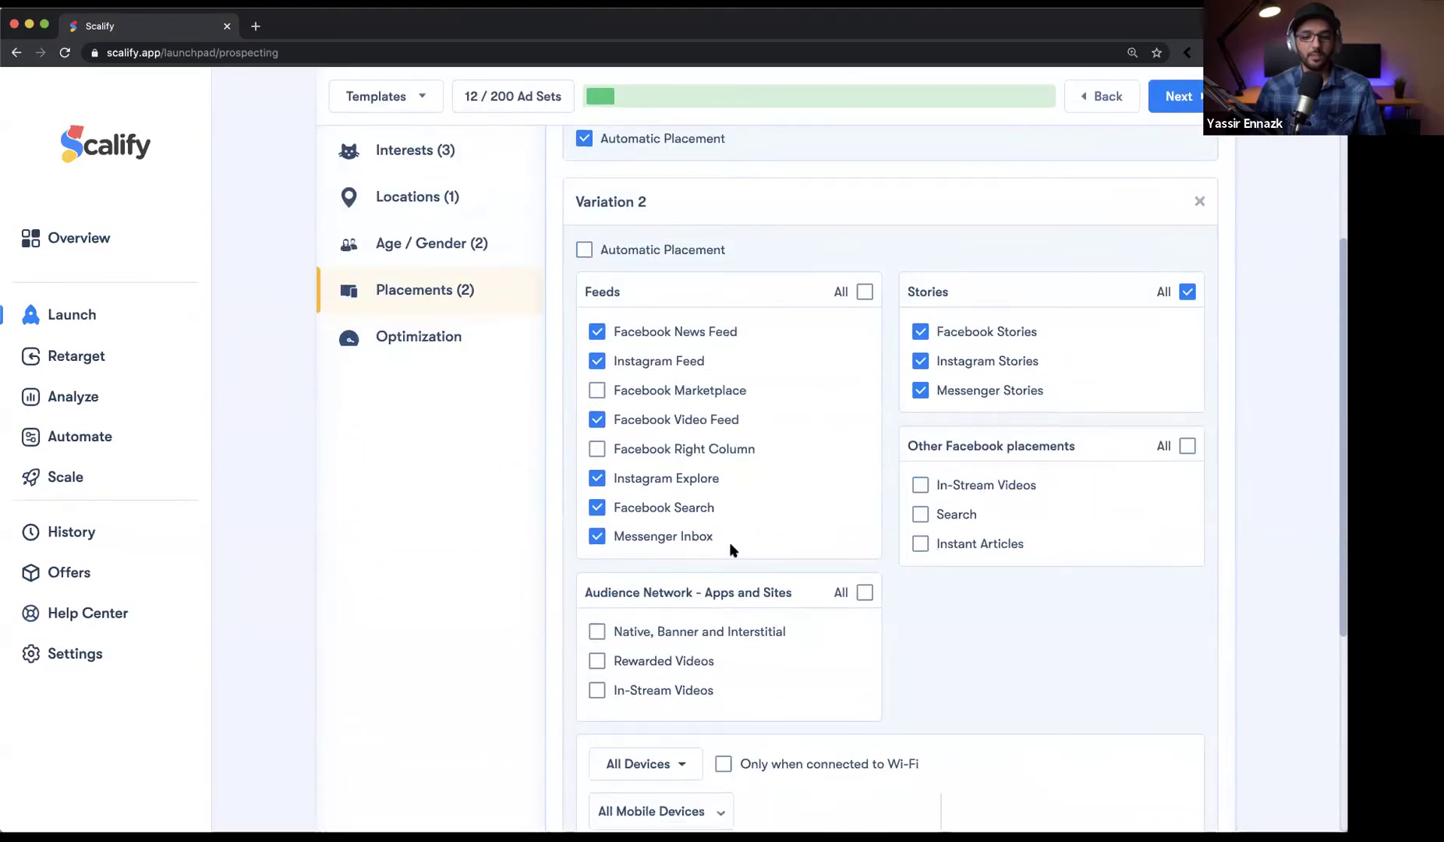
scroll(731, 549, "down", 2)
scroll(657, 377, "up", 4)
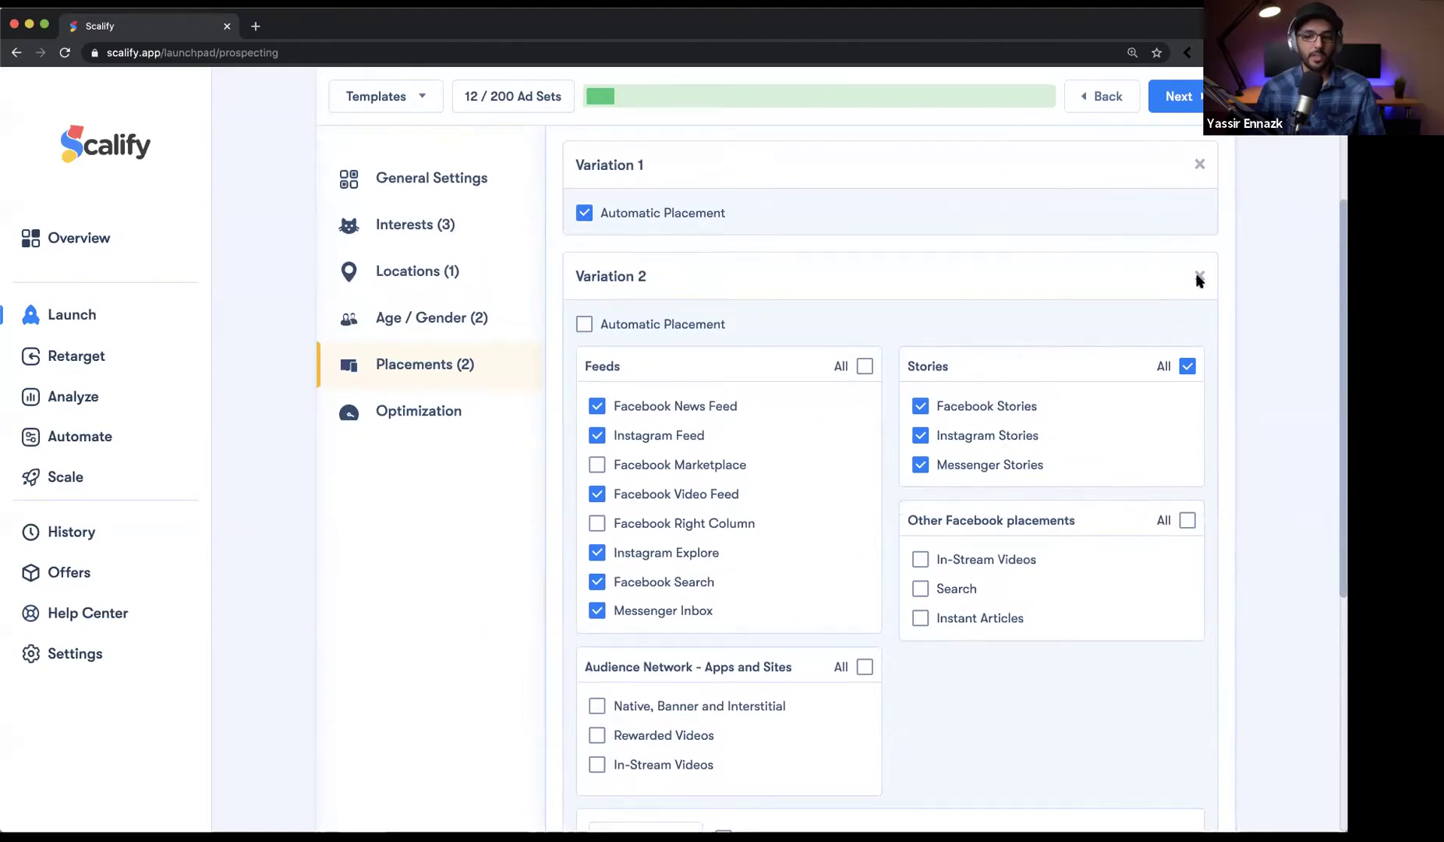
scroll(999, 405, "down", 4)
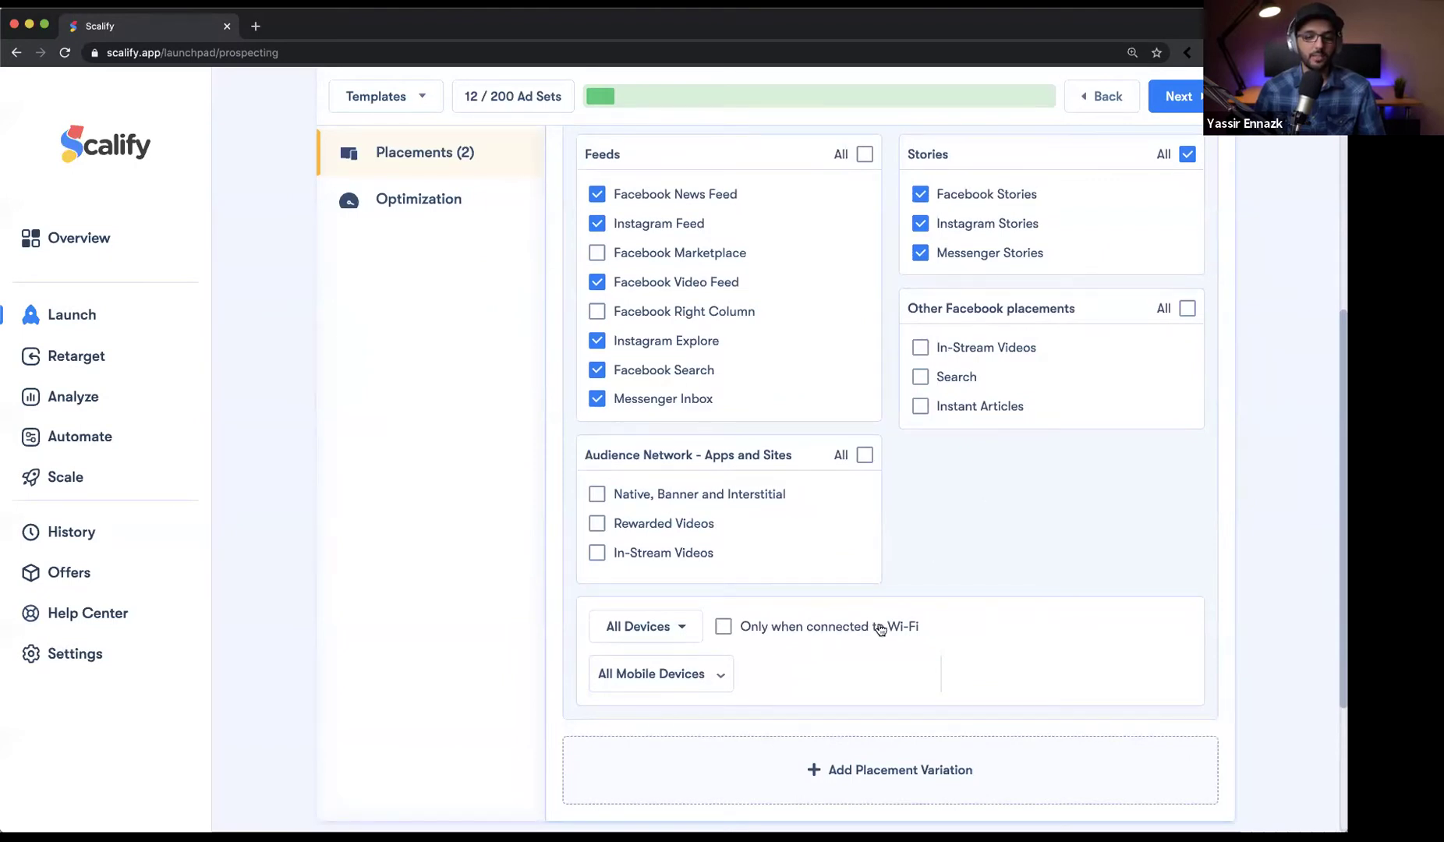
scroll(862, 621, "up", 1)
scroll(843, 601, "up", 1)
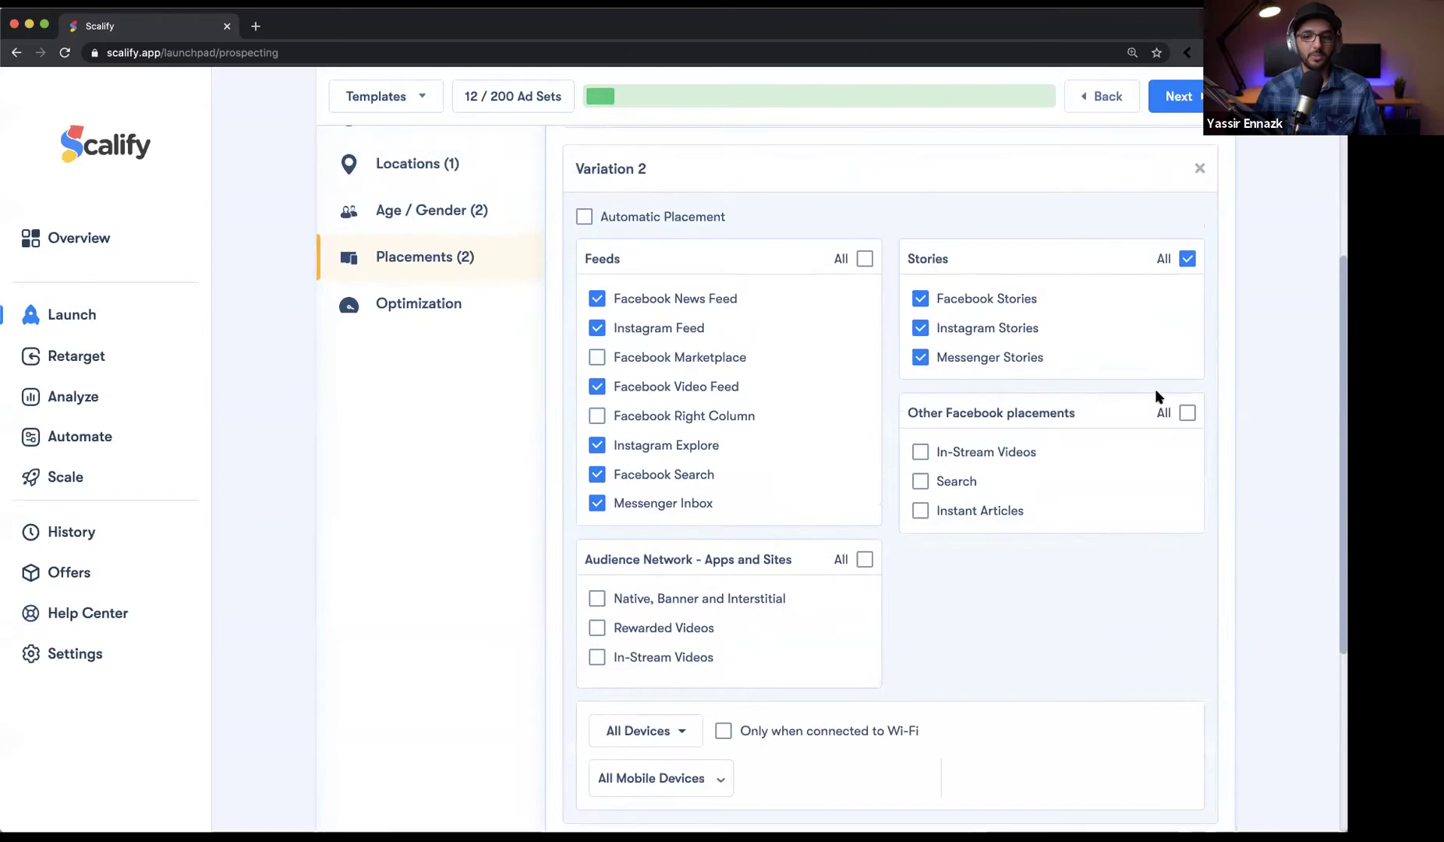
Remove the second placement variation, keeping only automatic placement.
scroll(1068, 291, "up", 3)
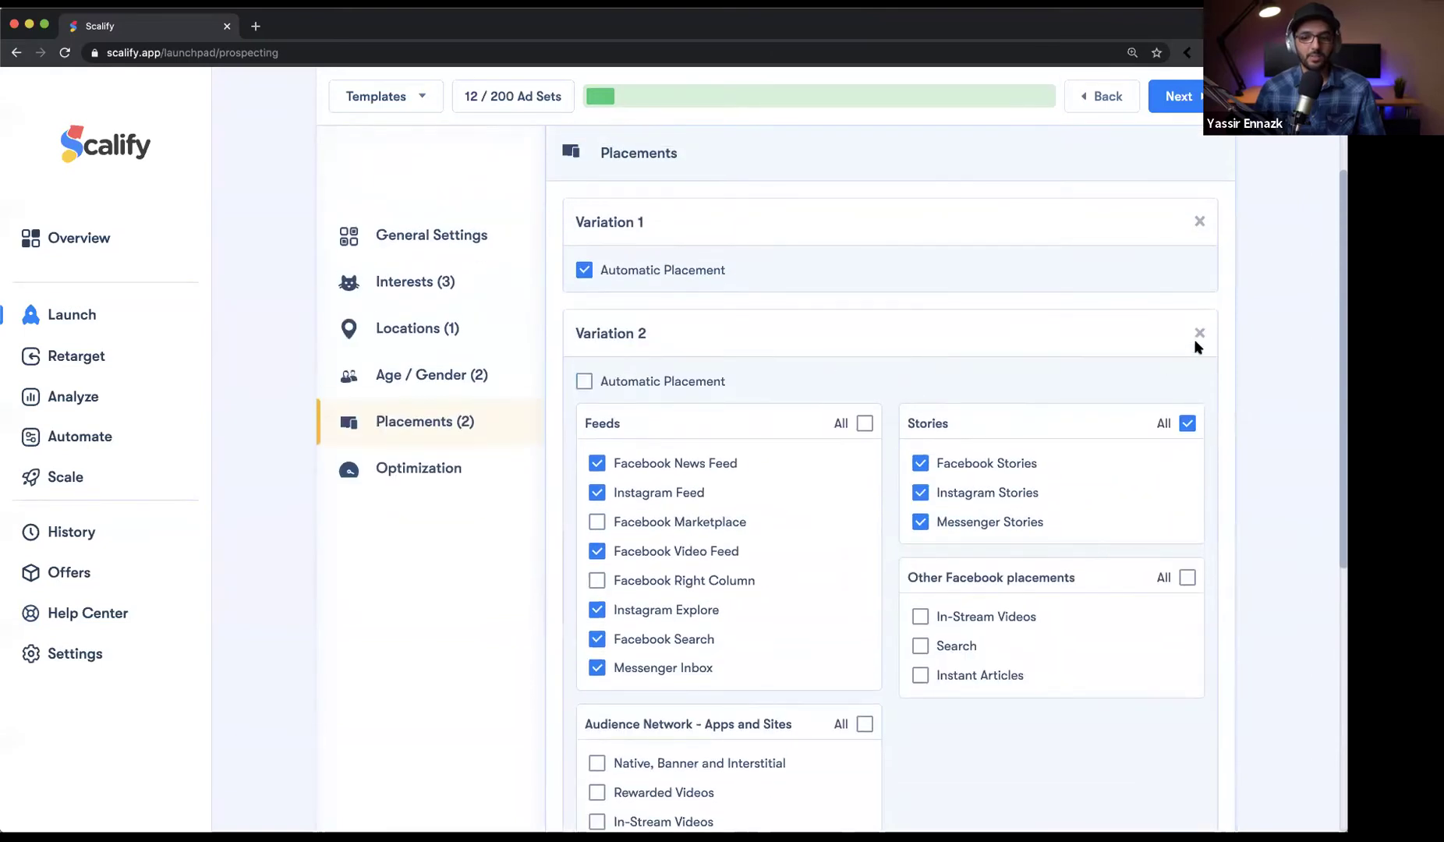
left_click(1200, 335)
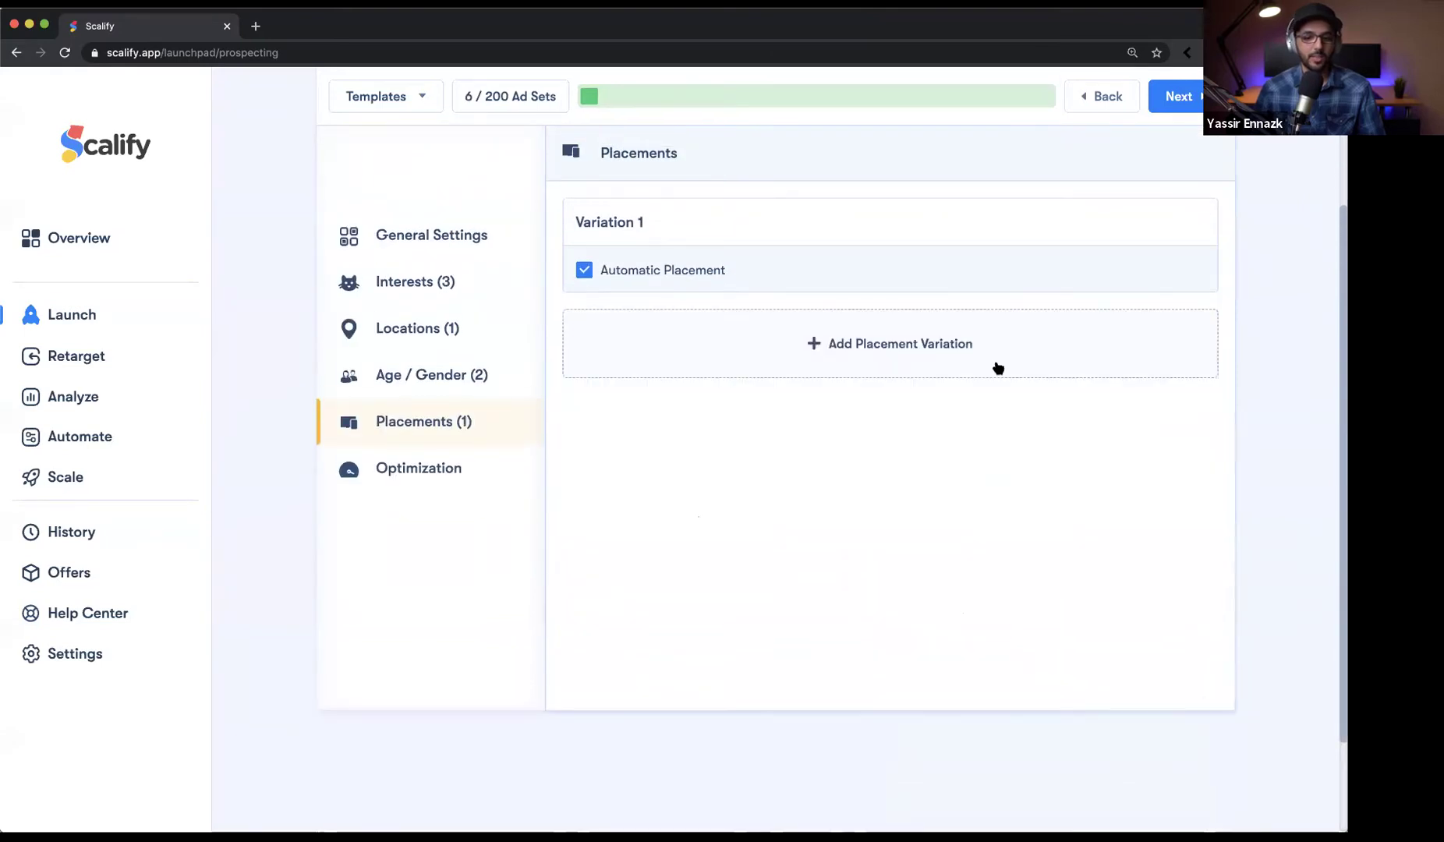
Check the Optimization and Delivery settings and continue to the Ad Creatives stage.
left_click(442, 479)
scroll(963, 346, "up", 2)
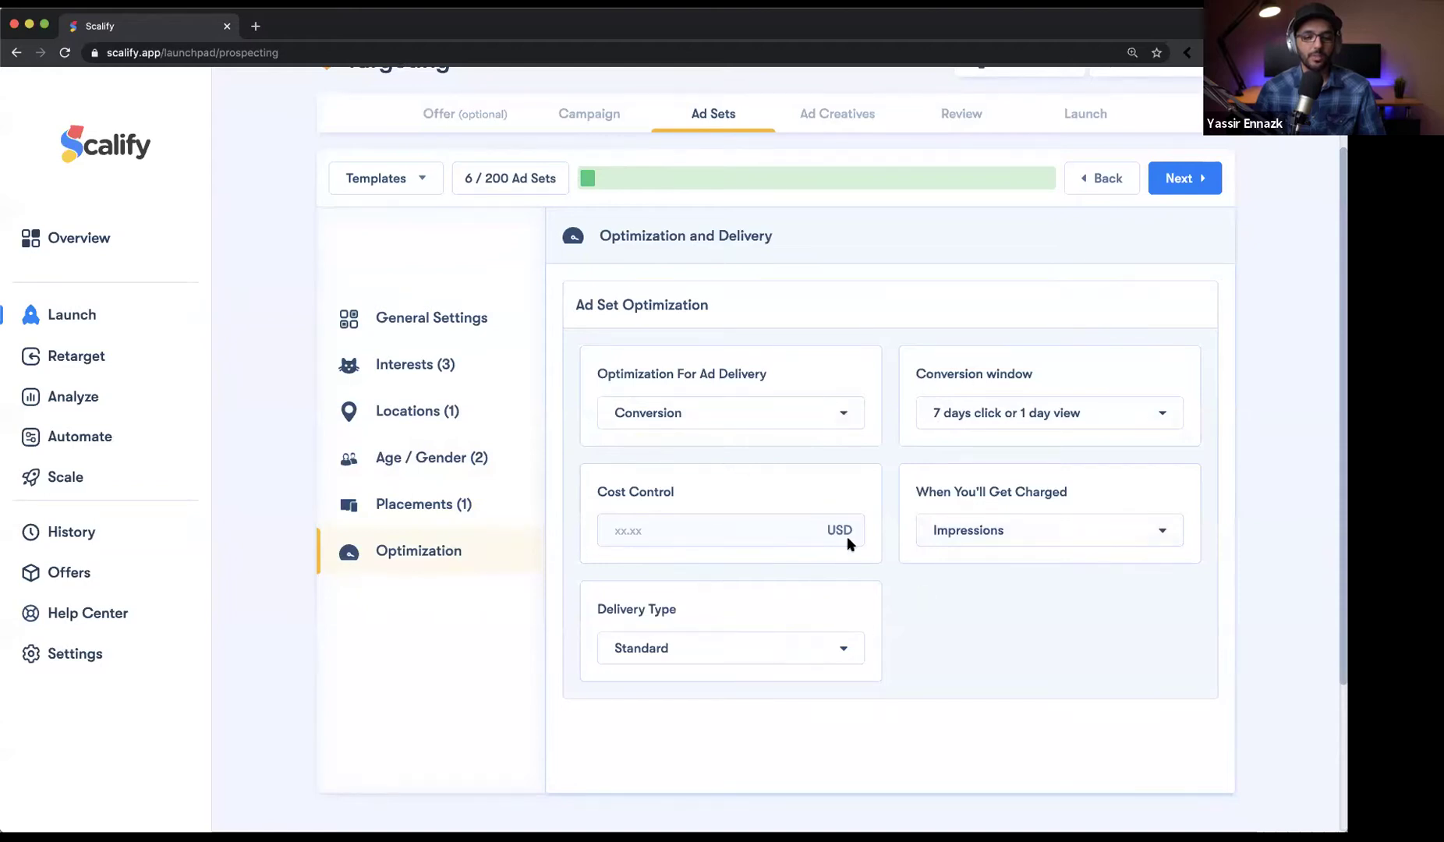
scroll(958, 371, "up", 1)
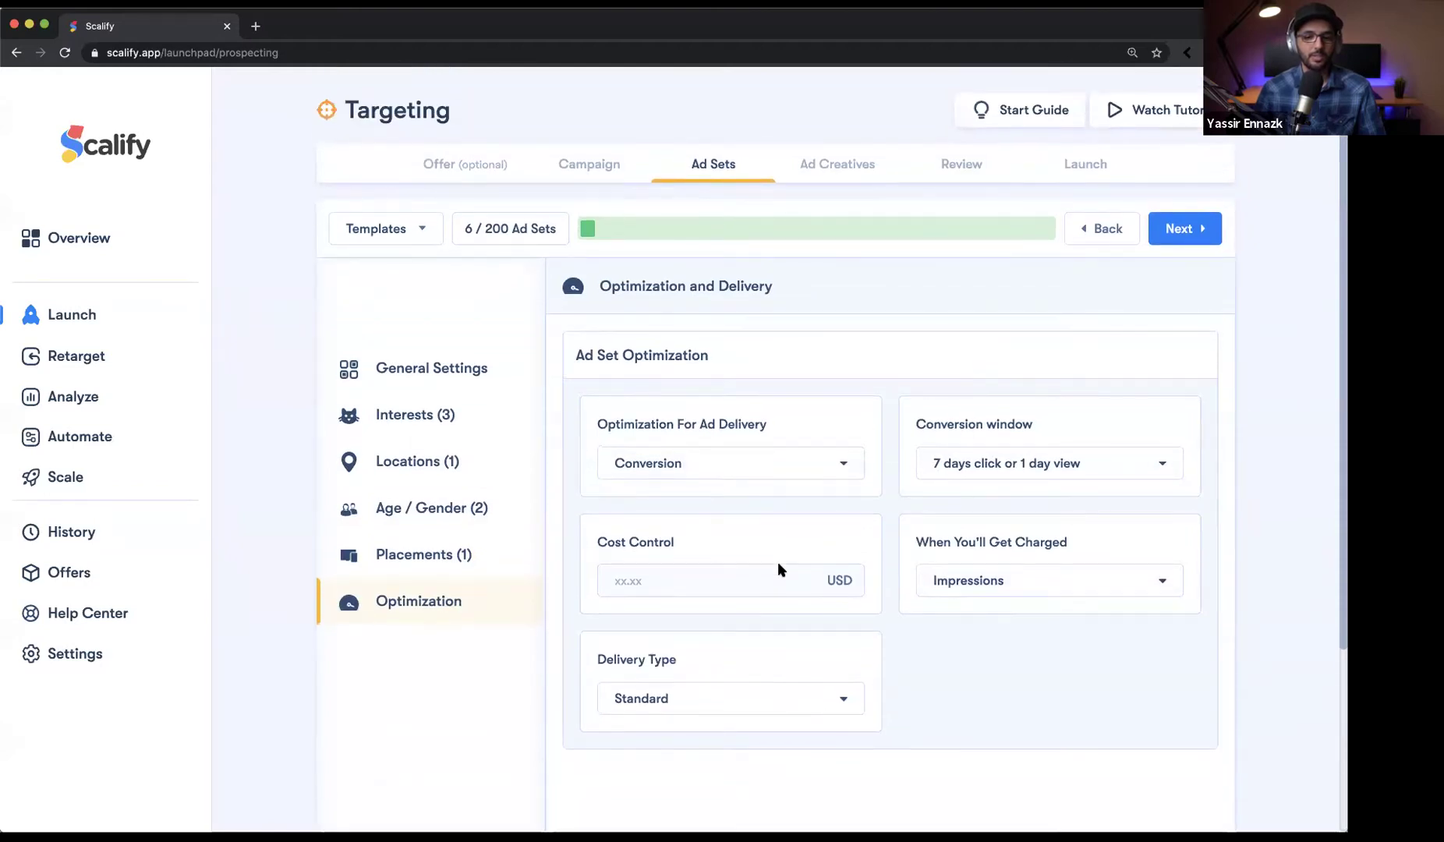
left_click(1180, 230)
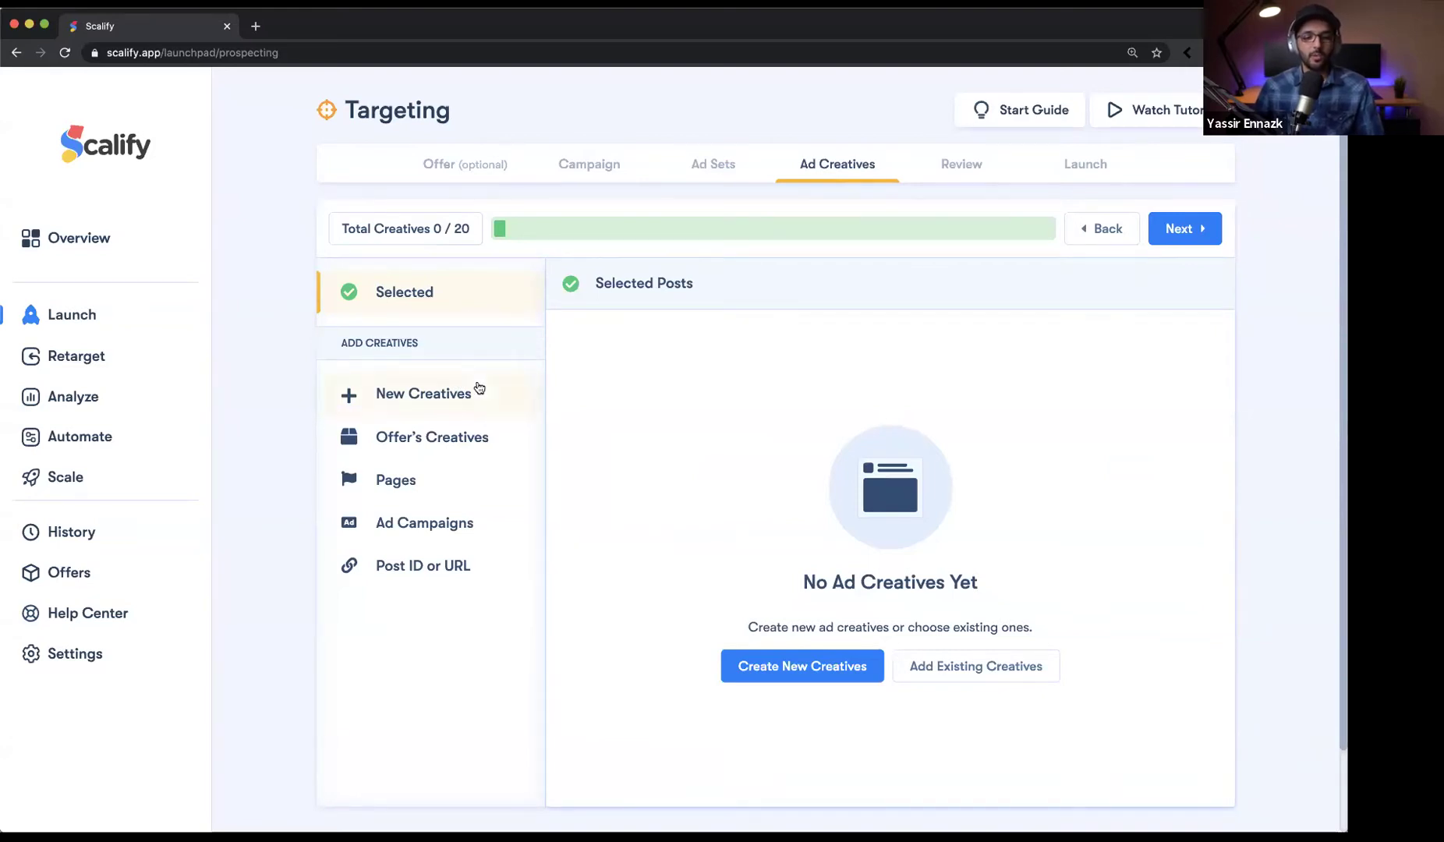
Look through the Page, Copy, Media and URLs sections of the new Creatives Builder.
left_click(451, 400)
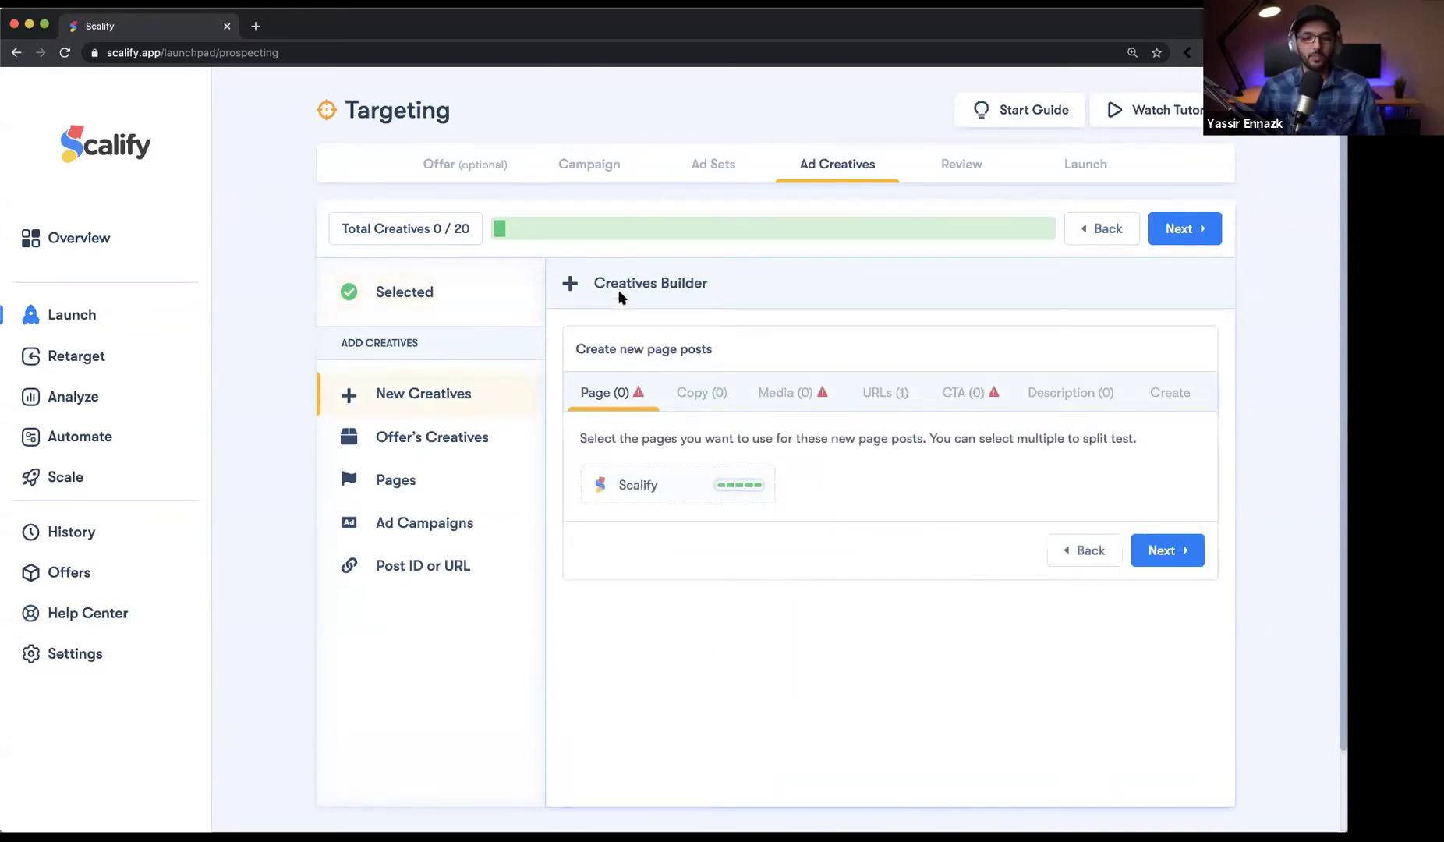
left_click(702, 395)
left_click(786, 395)
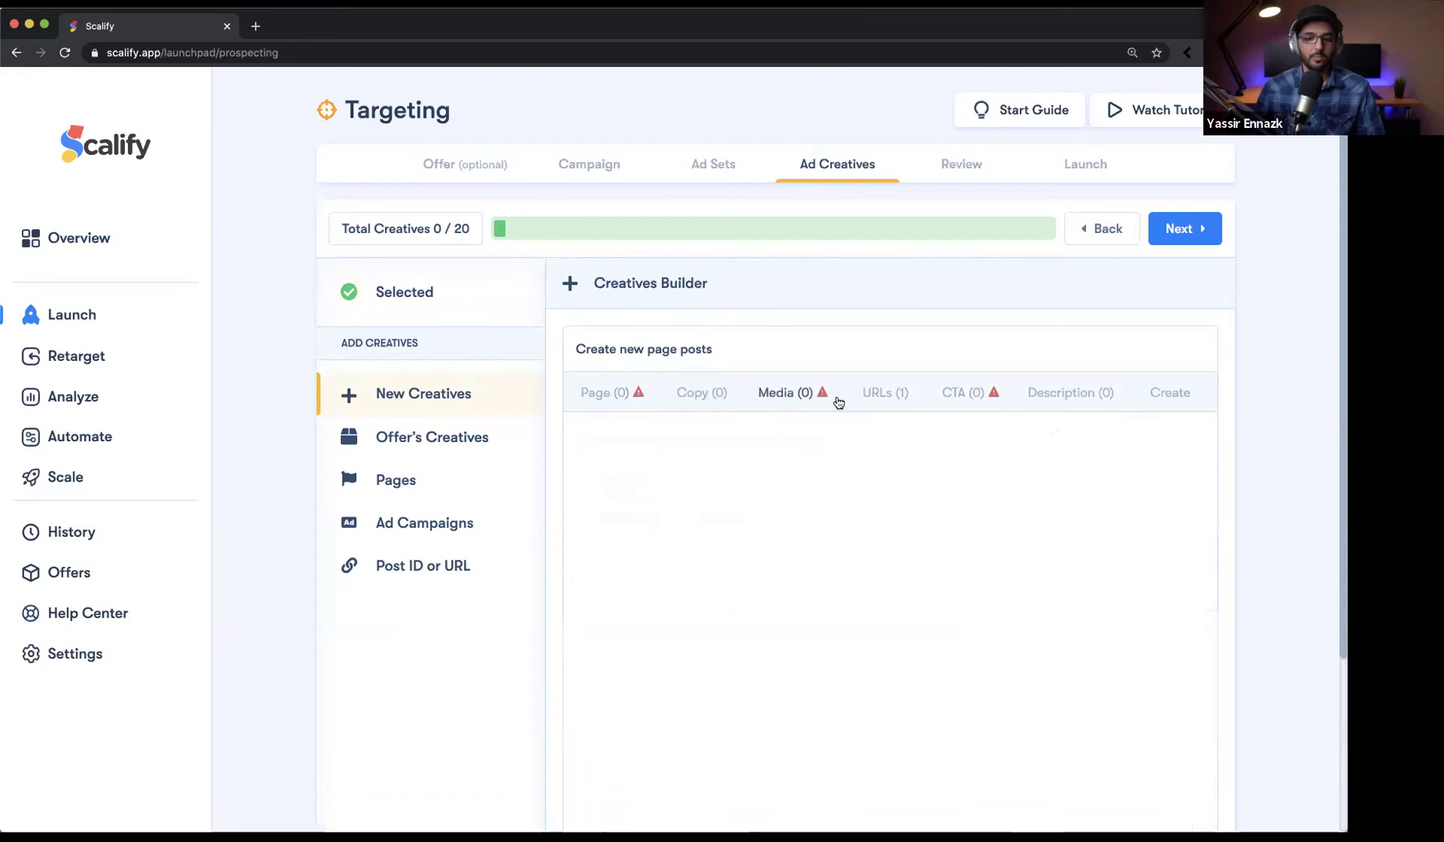
left_click(886, 395)
left_click(604, 400)
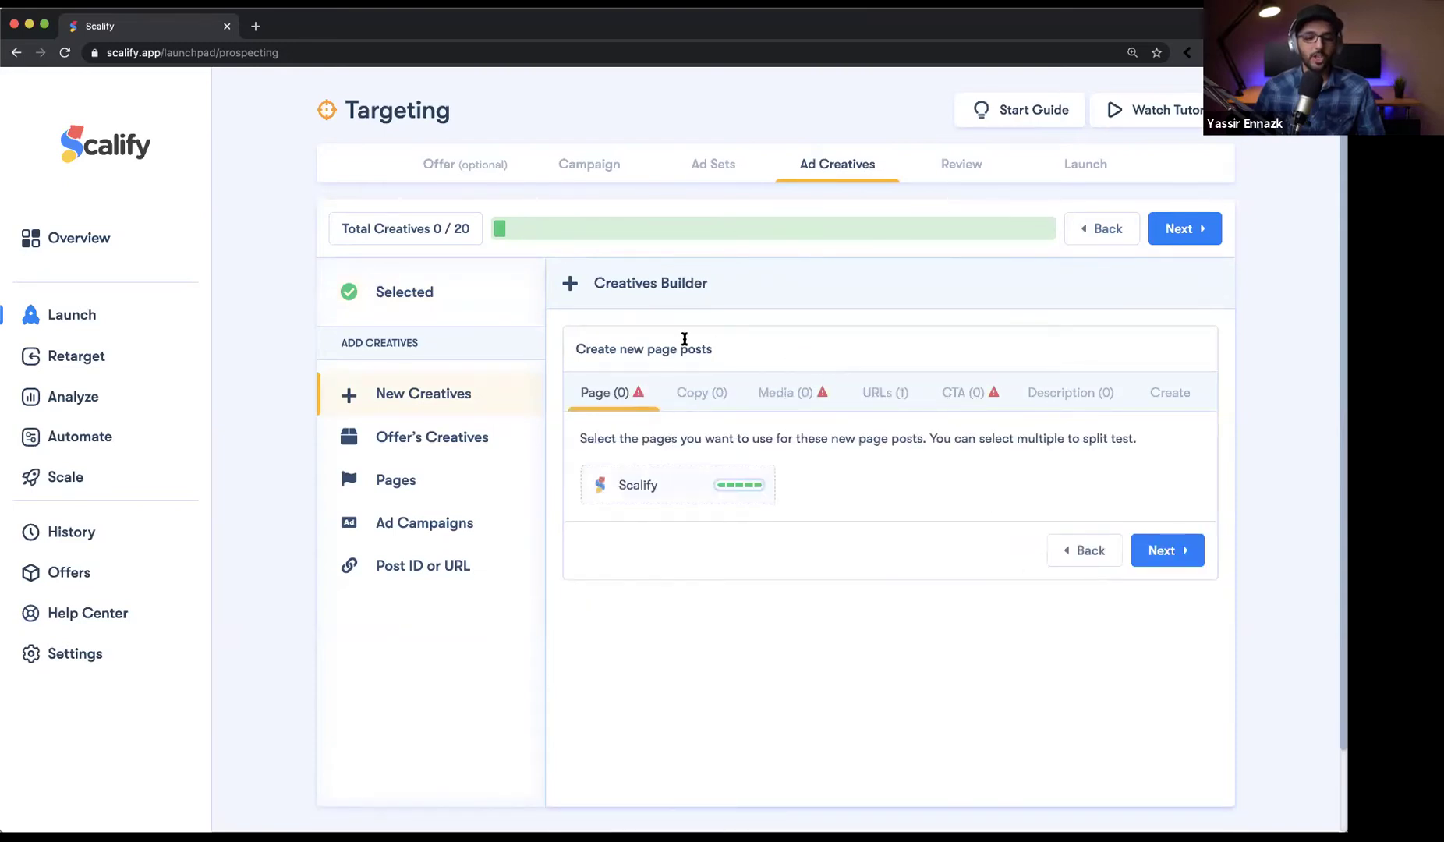
Enable the Alana ad creative from the offer's creatives and look over the other available creatives.
left_click(407, 448)
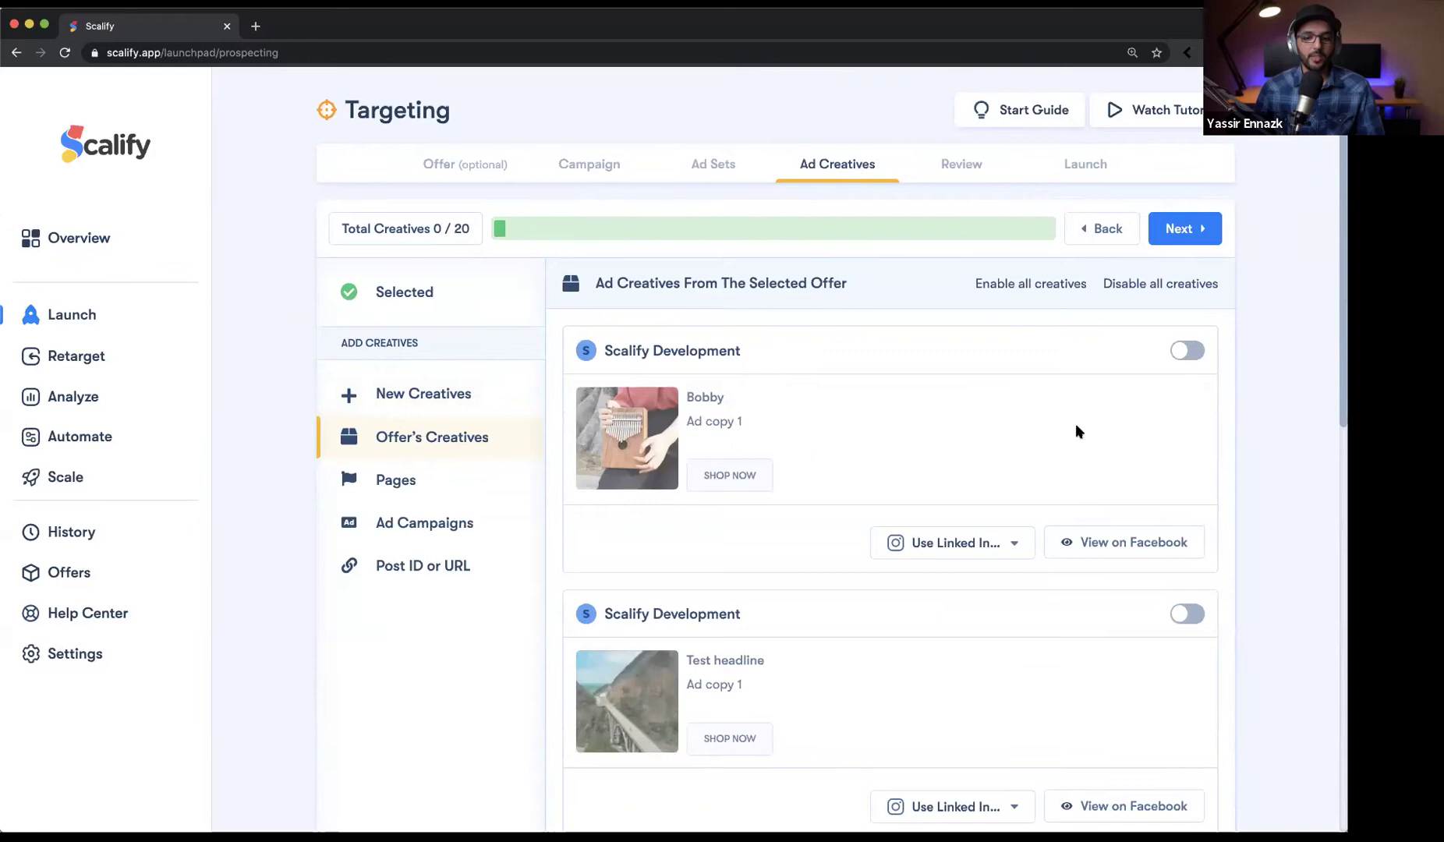
scroll(1077, 426, "down", 5)
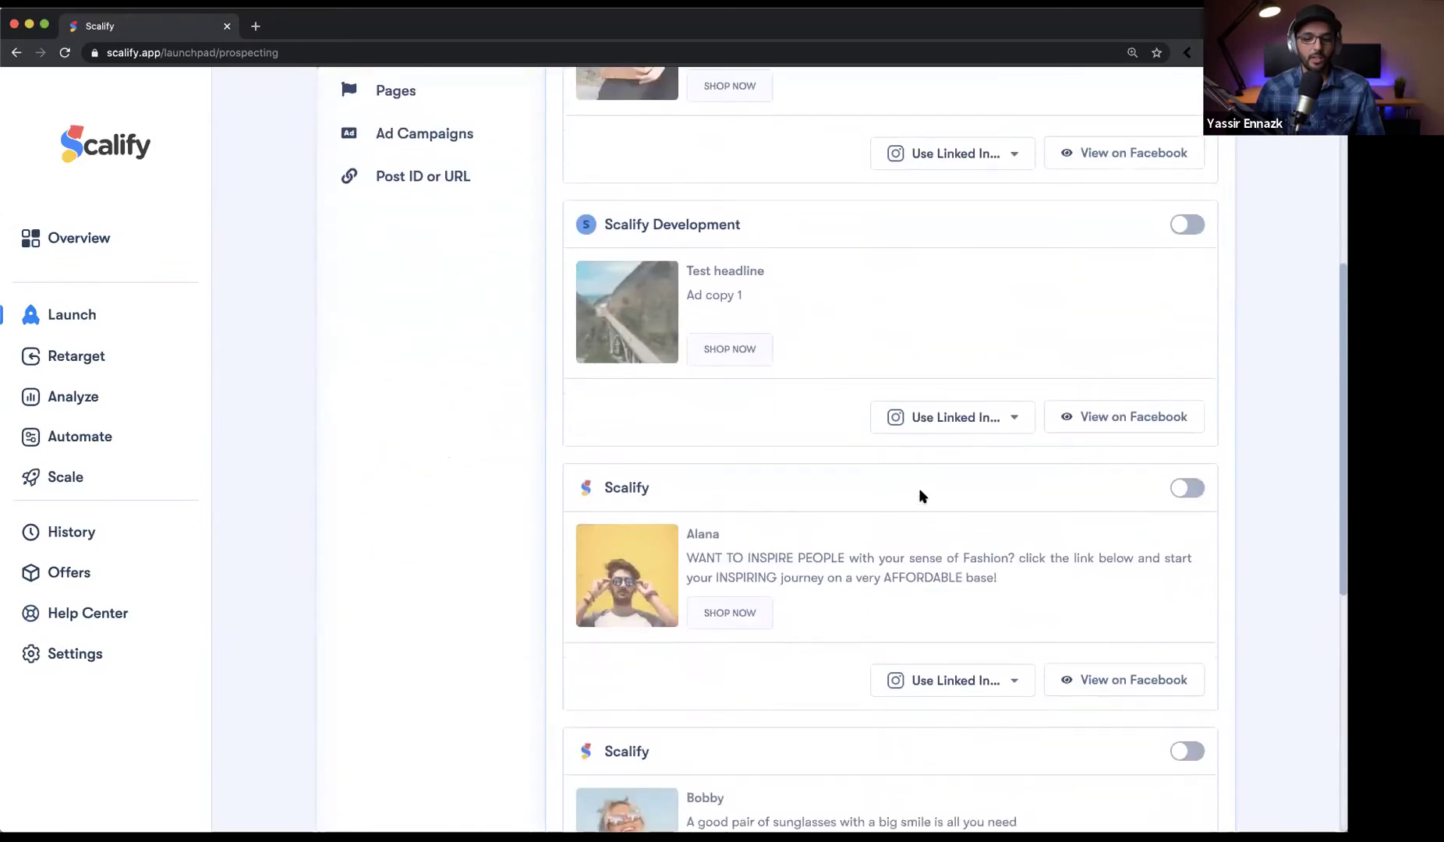
scroll(920, 496, "down", 1)
scroll(975, 507, "down", 1)
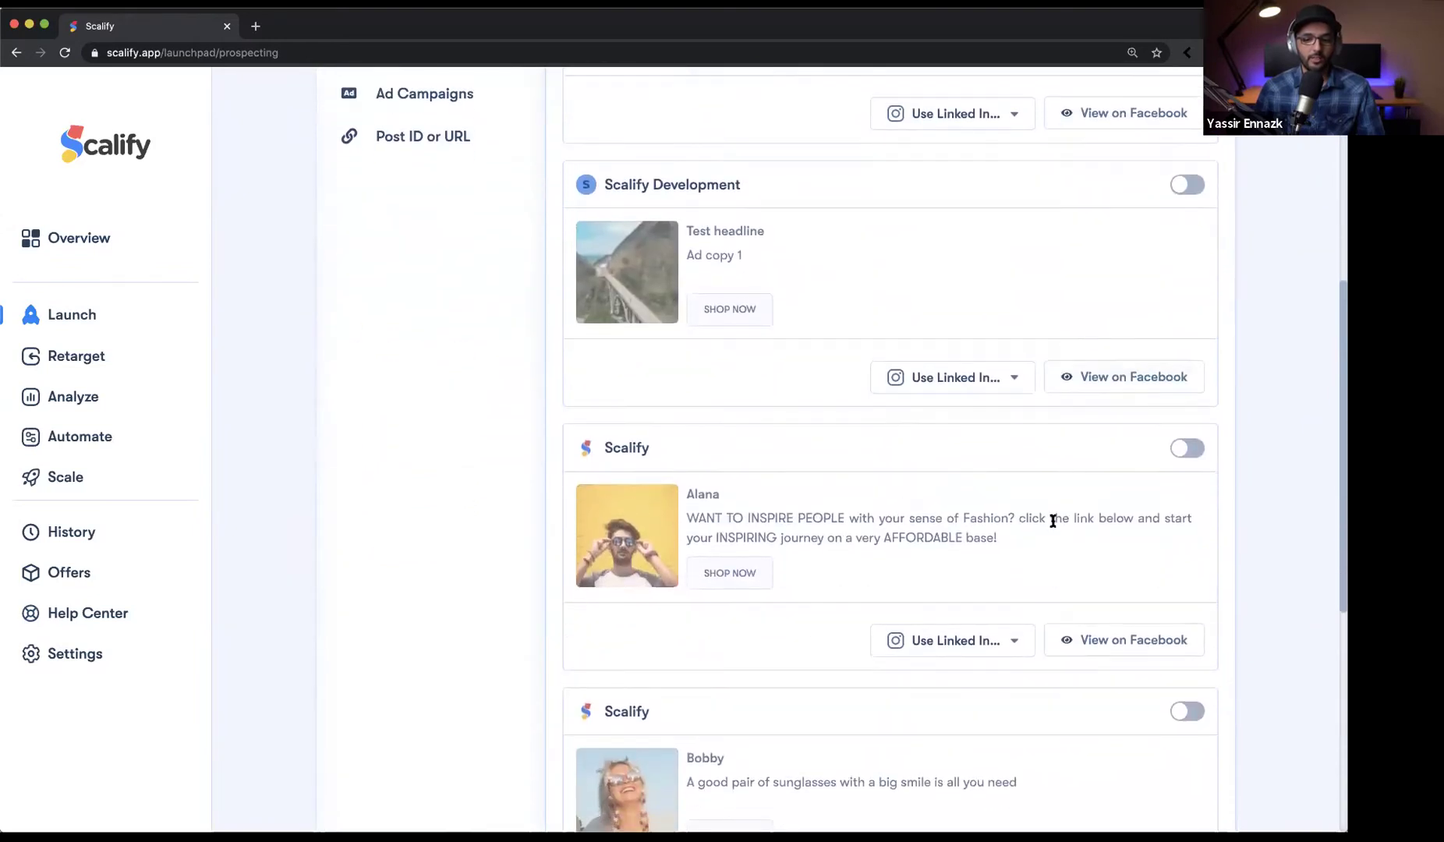
left_click(1201, 460)
scroll(1092, 514, "down", 2)
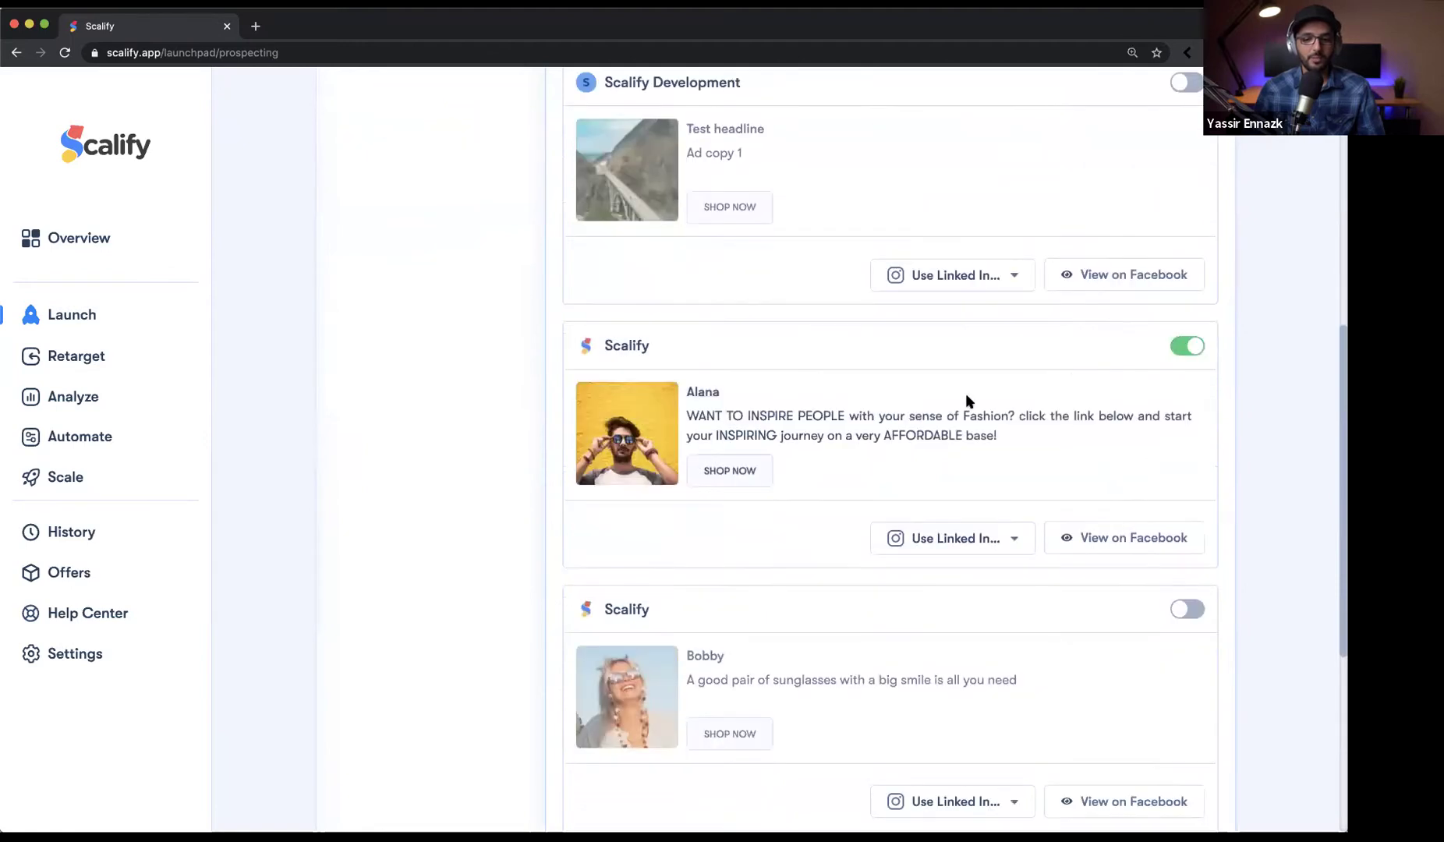
scroll(935, 525, "down", 4)
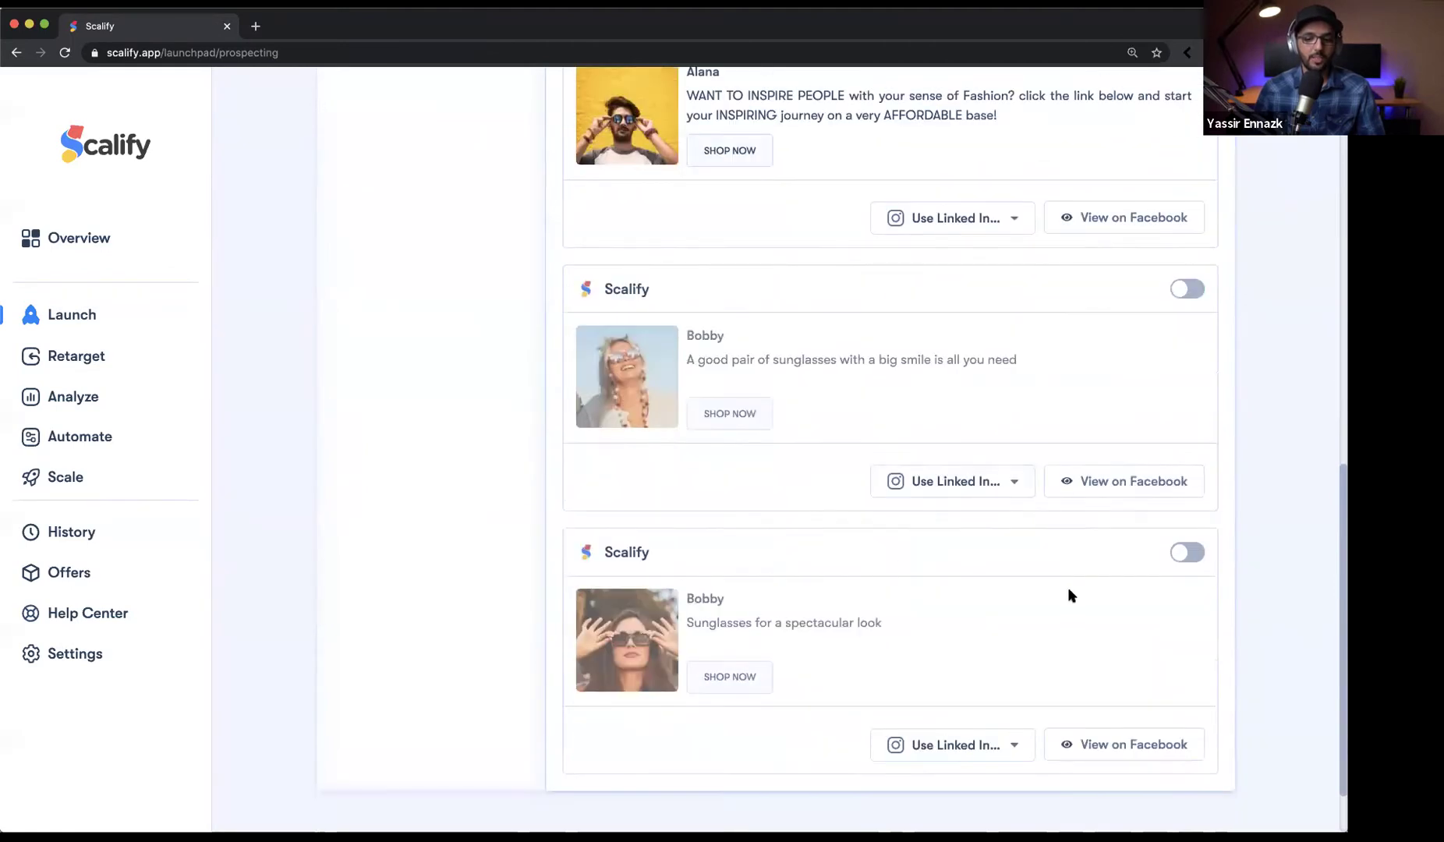
scroll(1069, 591, "up", 8)
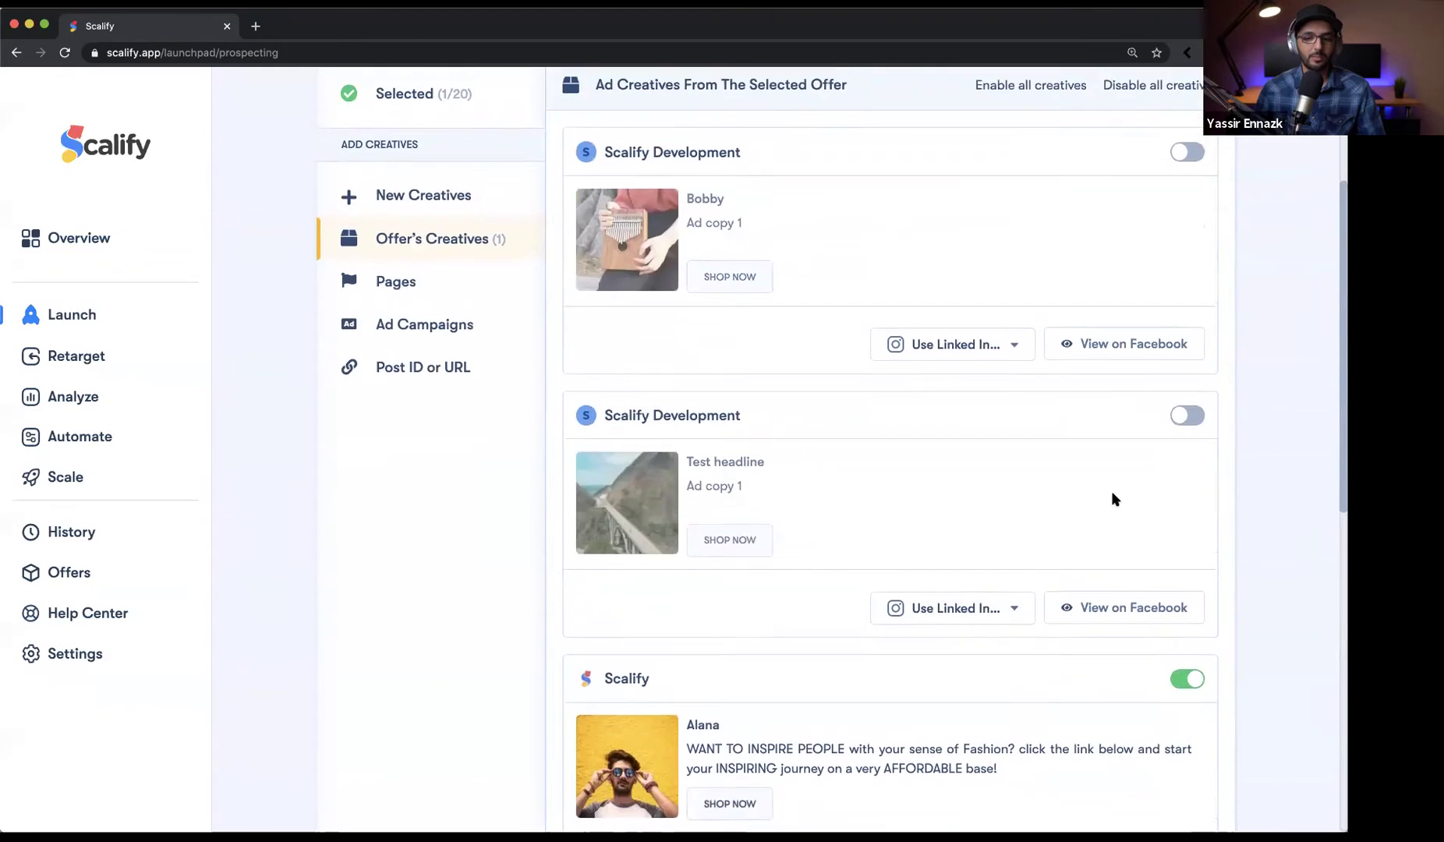
scroll(1115, 499, "down", 3)
scroll(823, 440, "up", 4)
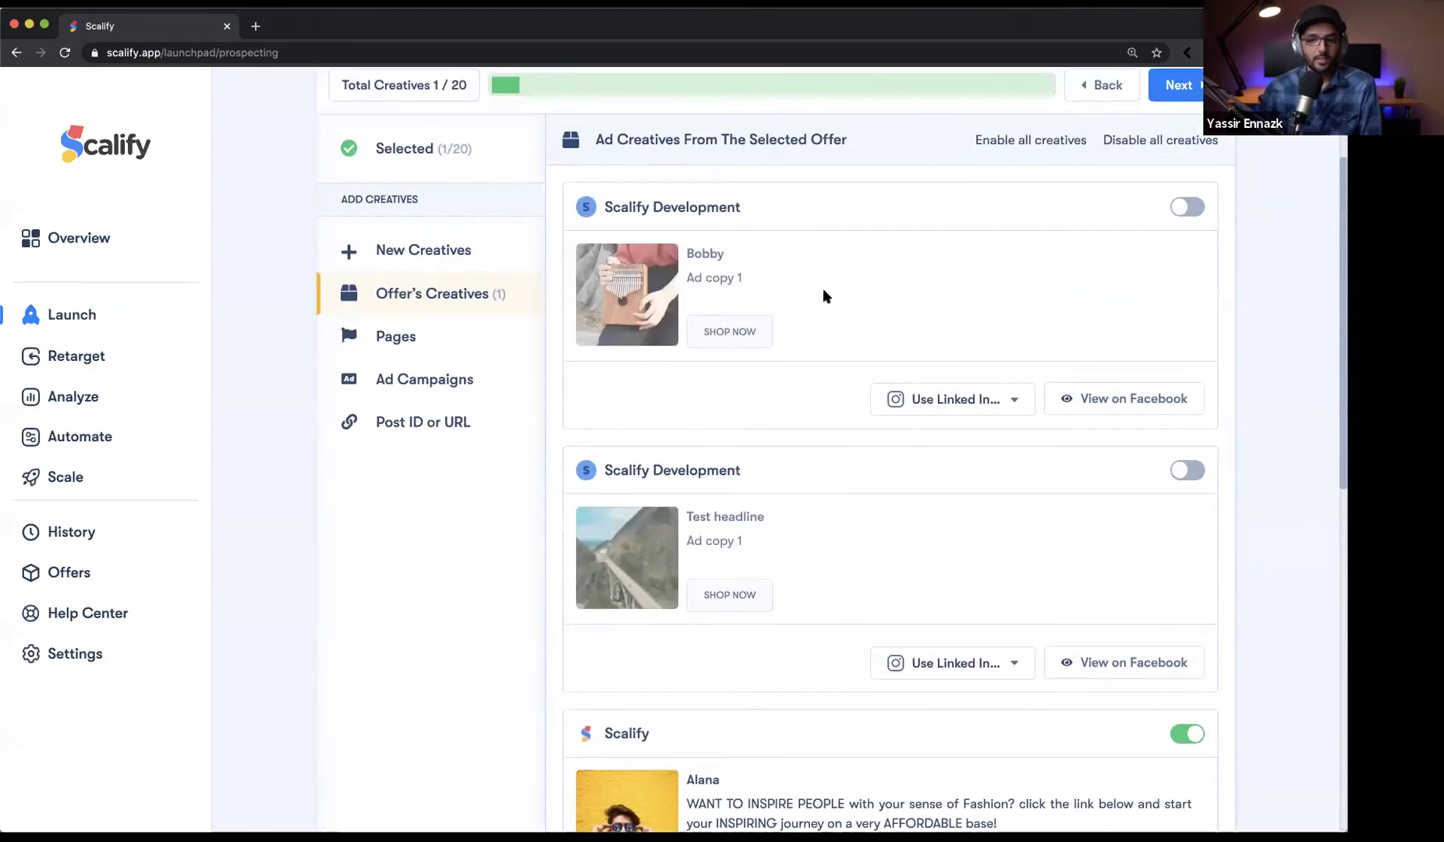
List the existing ad creatives from the Stories ad set of the "Retargeting - Traffic - LP views - CBO - Copy" campaign.
left_click(454, 340)
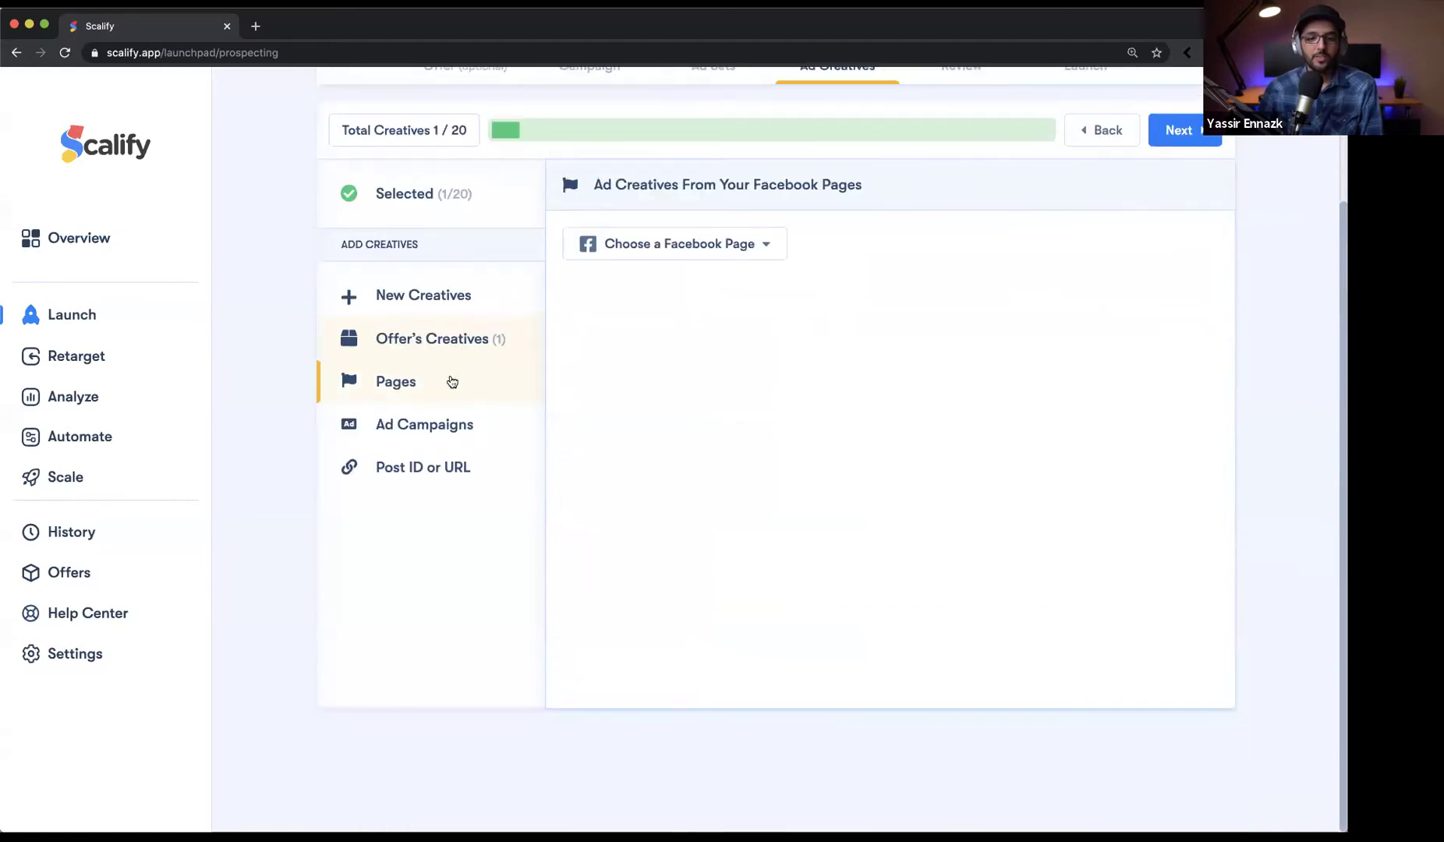
left_click(439, 422)
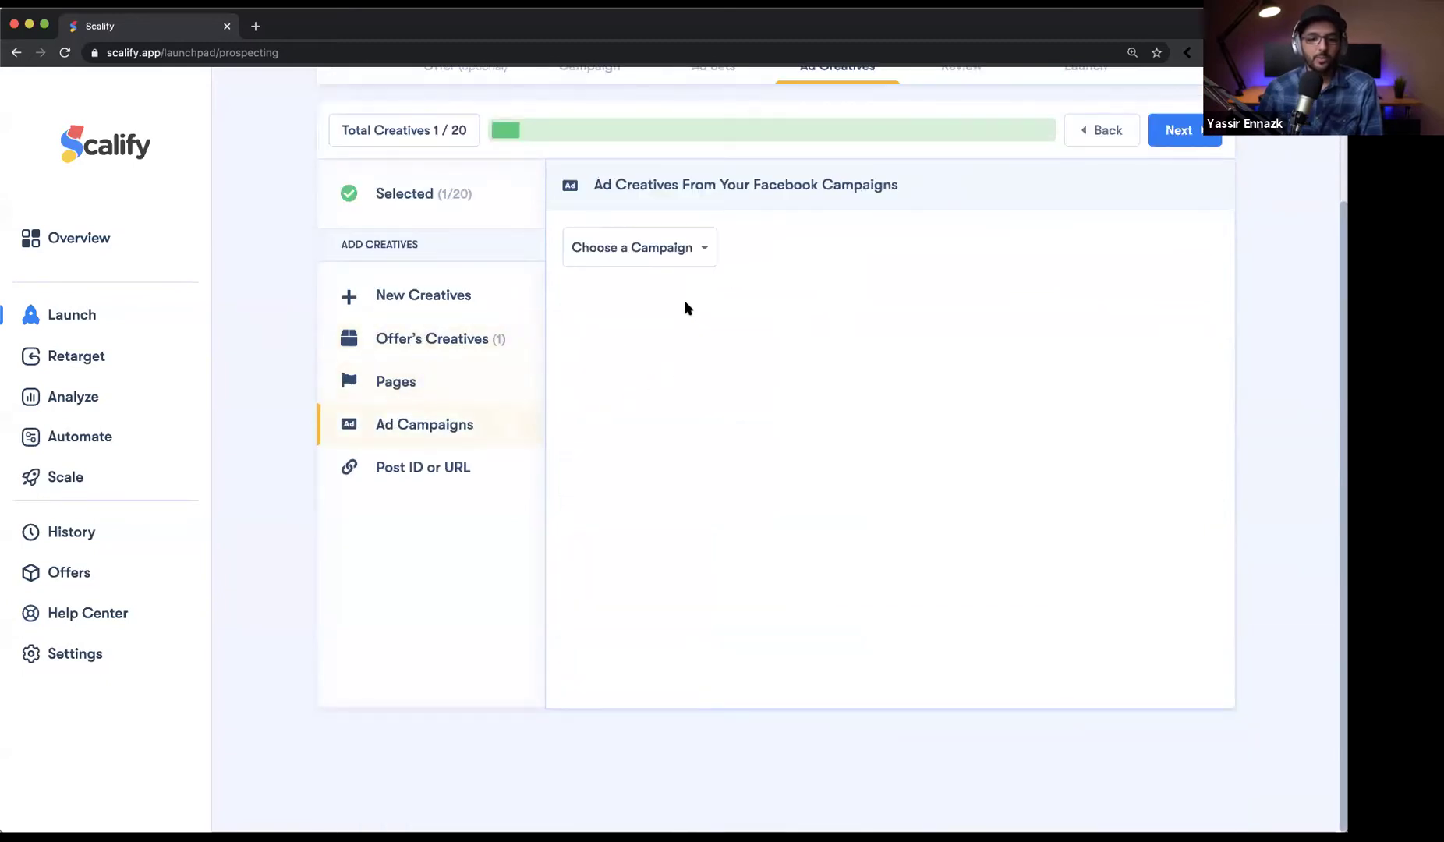
left_click(654, 248)
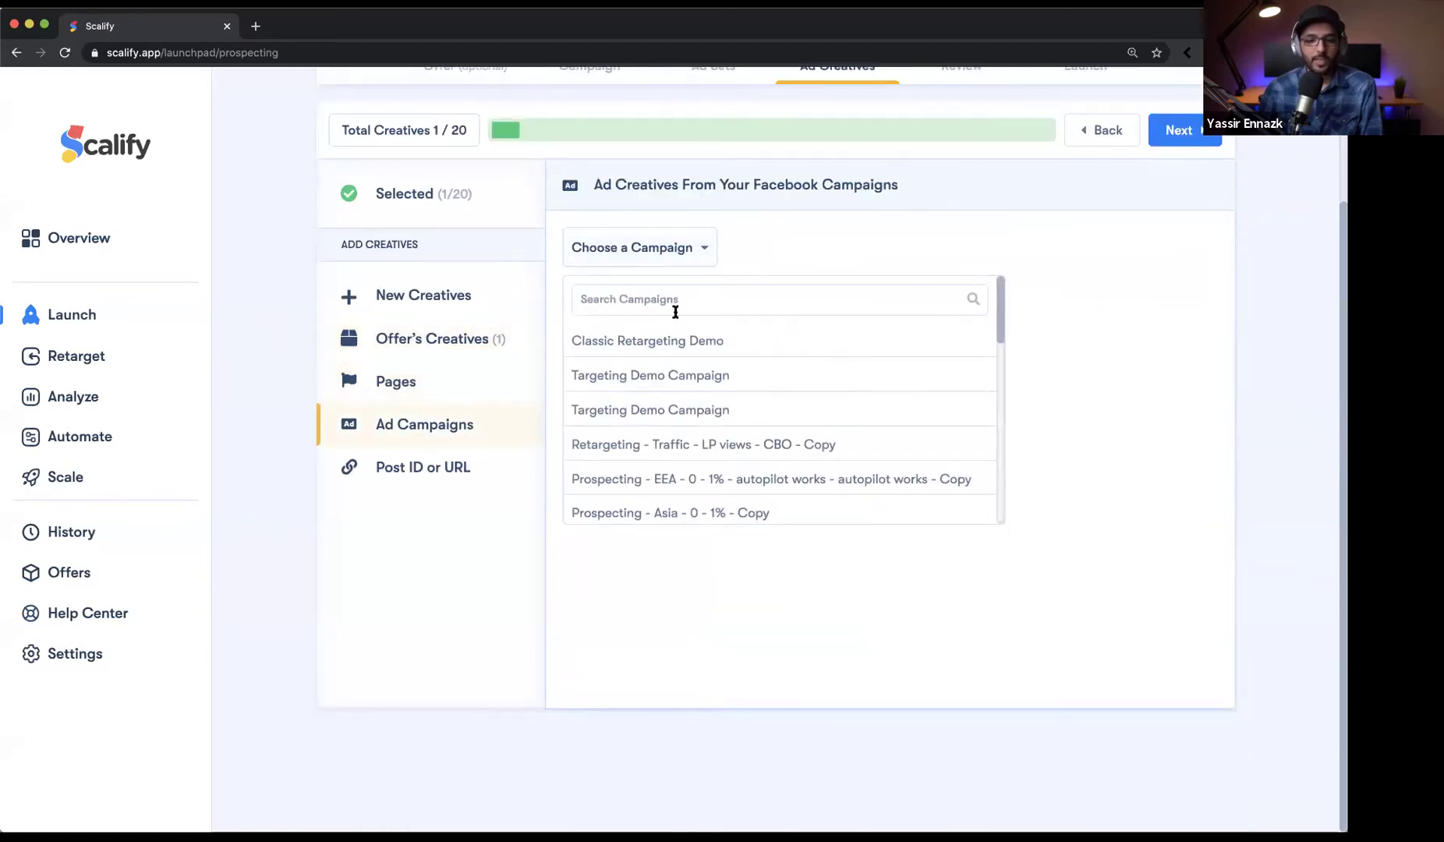
left_click(727, 441)
left_click(895, 260)
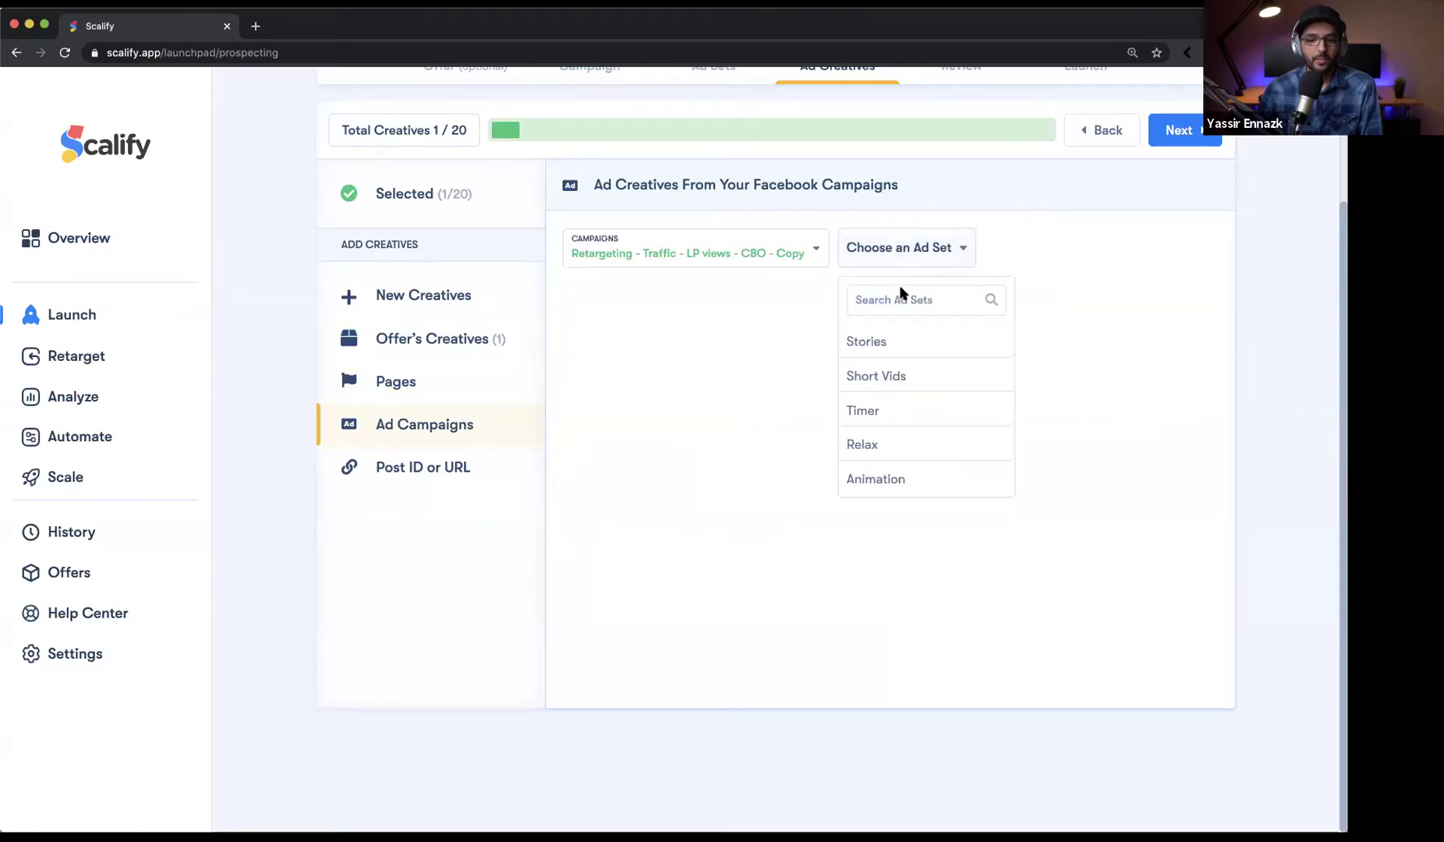
left_click(905, 342)
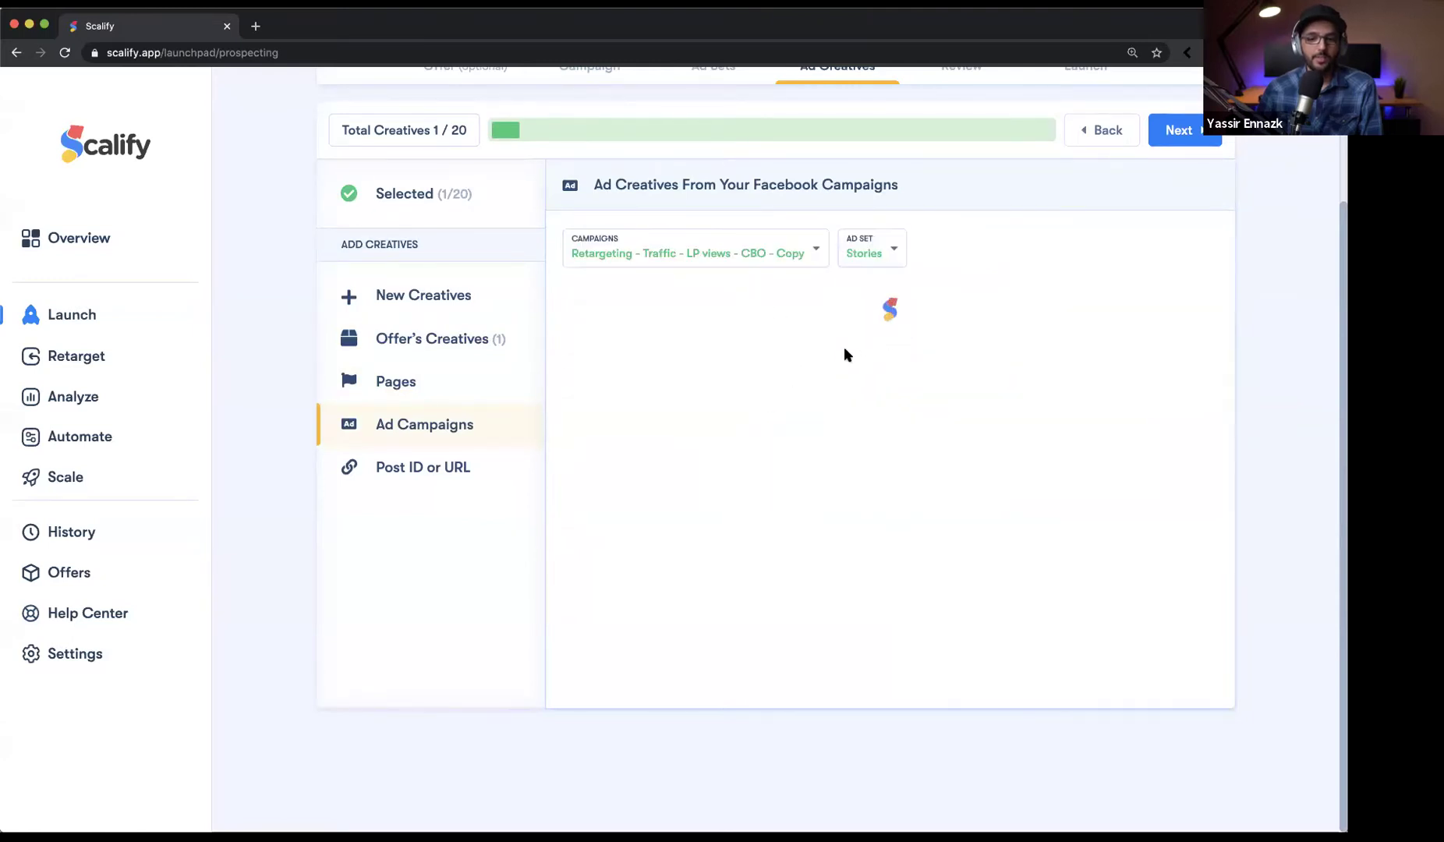
Enable the first two "Get your 7-days FREE trial!" creatives from the Stories ad set.
scroll(854, 347, "down", 1)
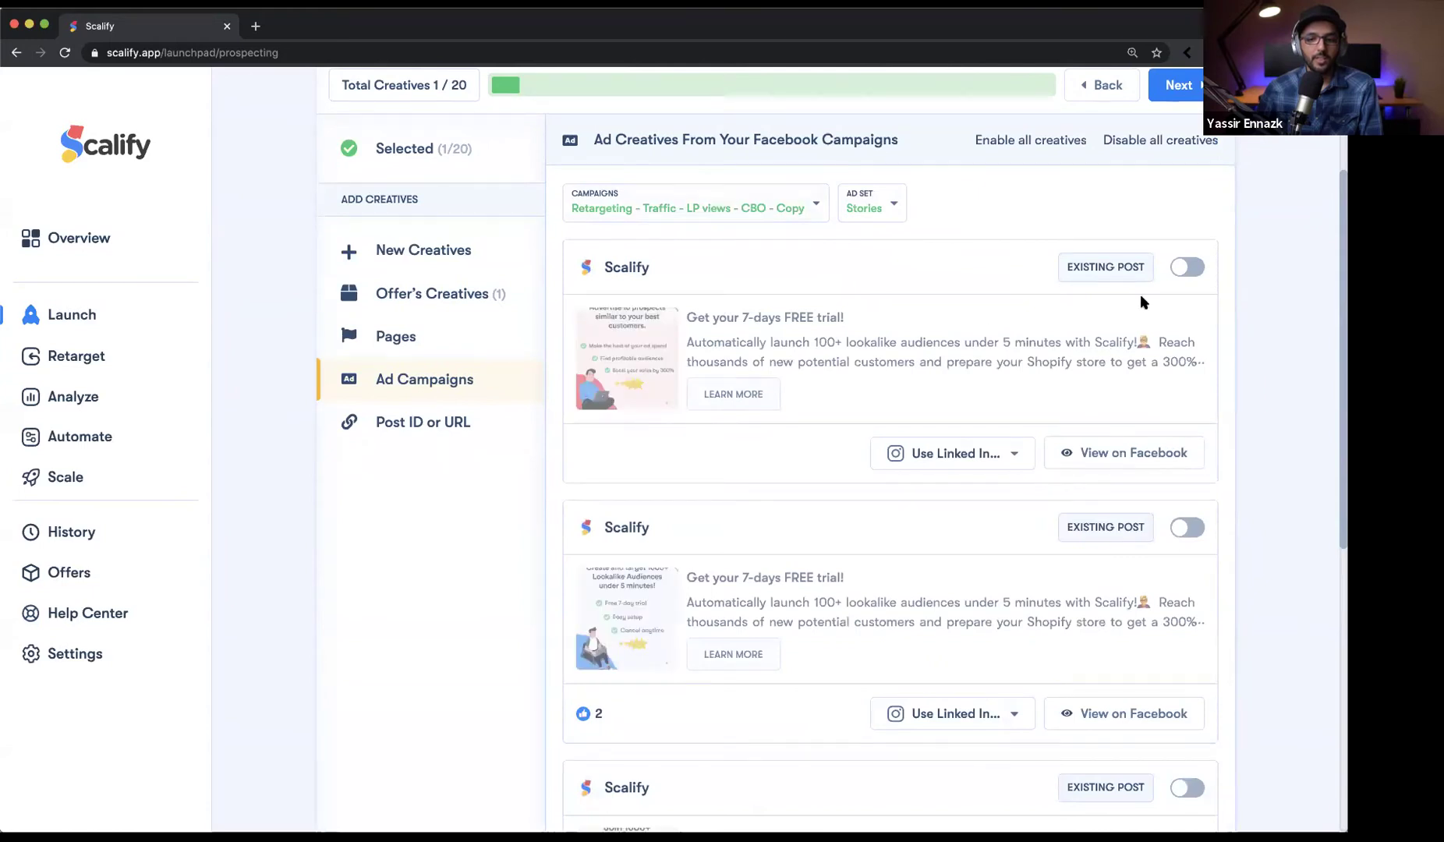
left_click(1191, 267)
left_click(1187, 527)
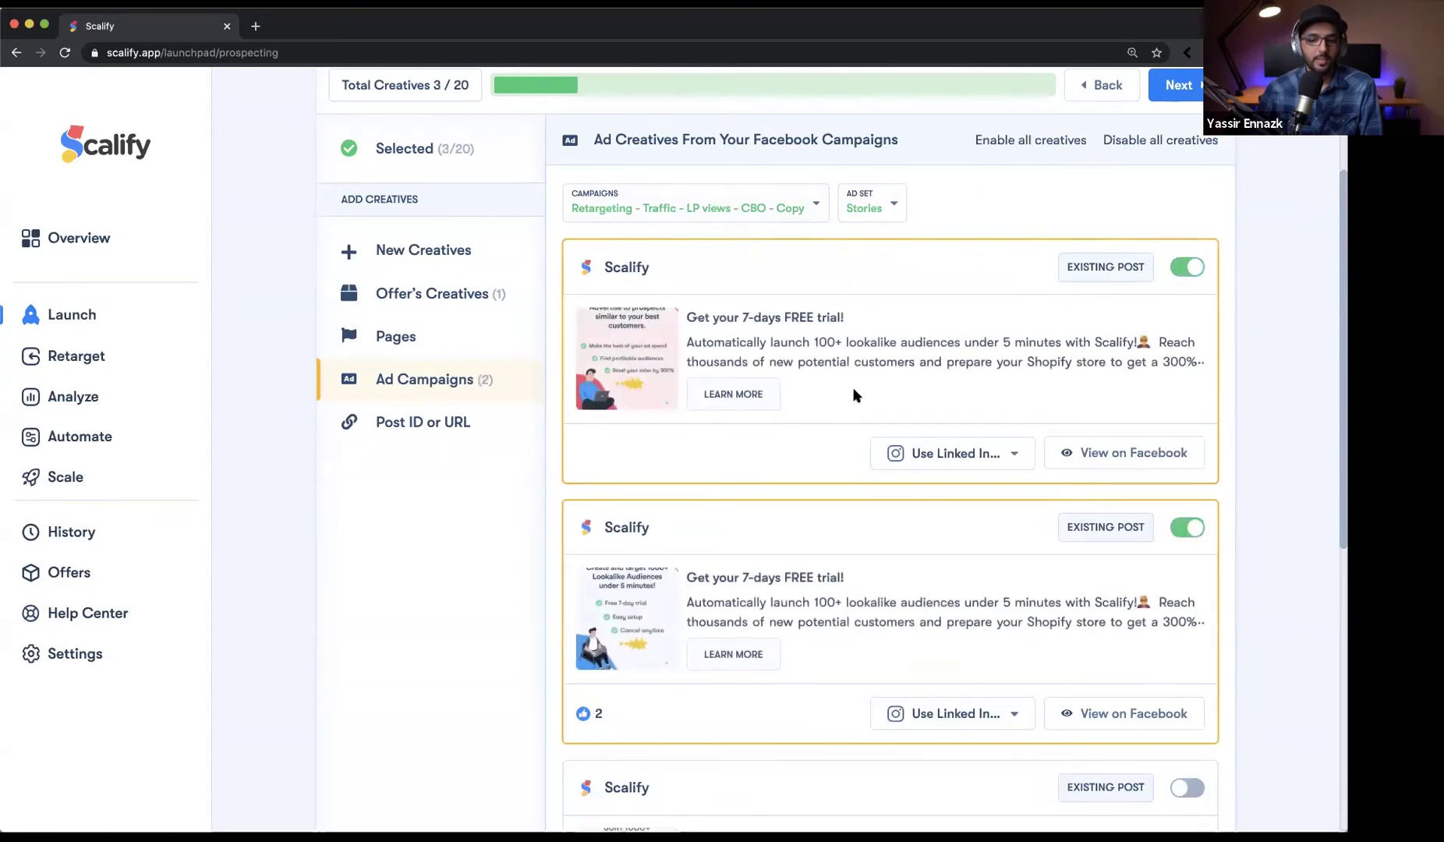
scroll(855, 395, "down", 2)
scroll(855, 393, "up", 4)
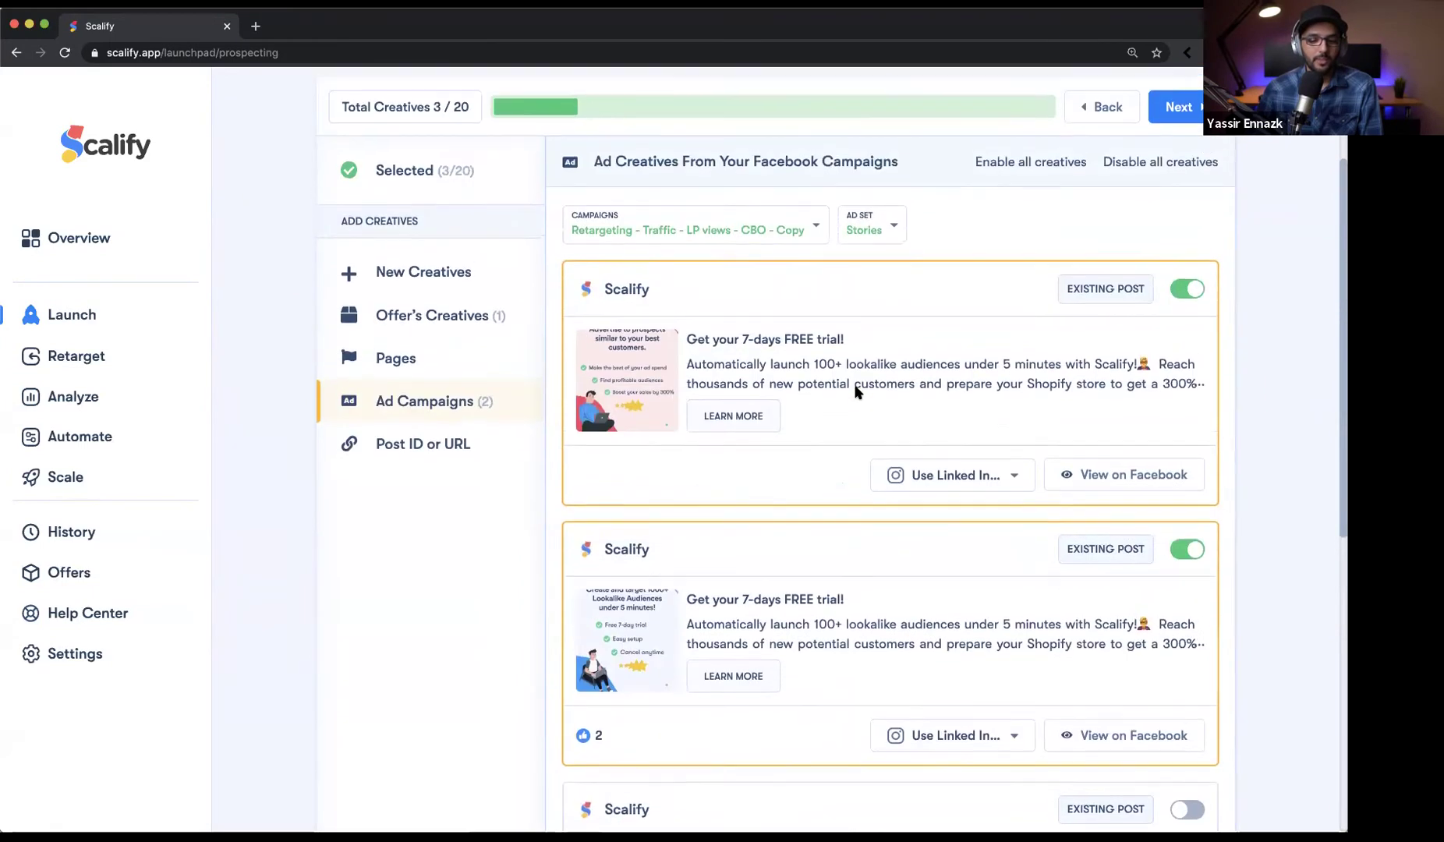
scroll(936, 443, "down", 1)
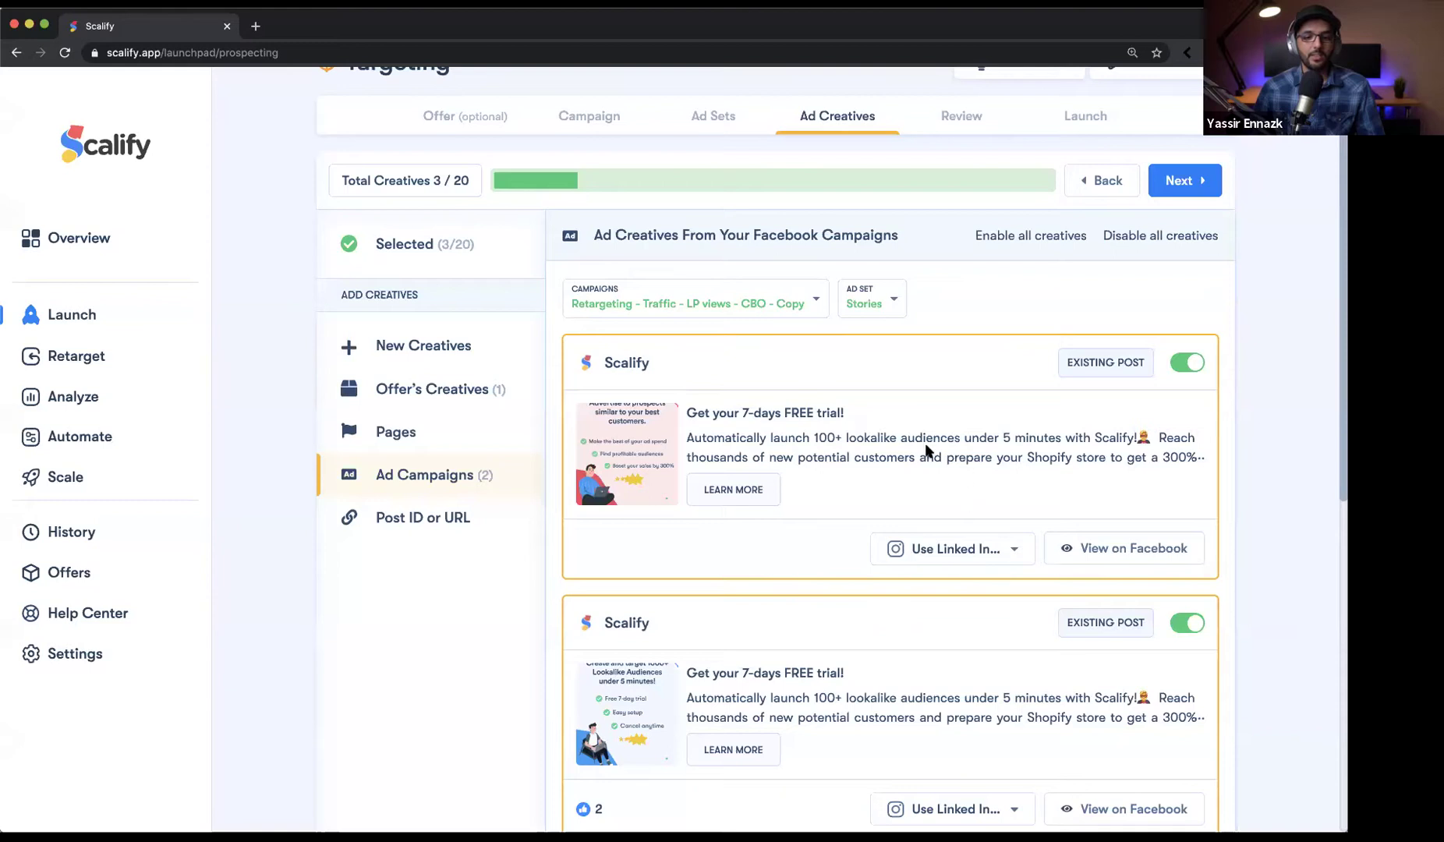
Check the selected creatives and the option for adding creatives by Post ID or URL.
left_click(503, 257)
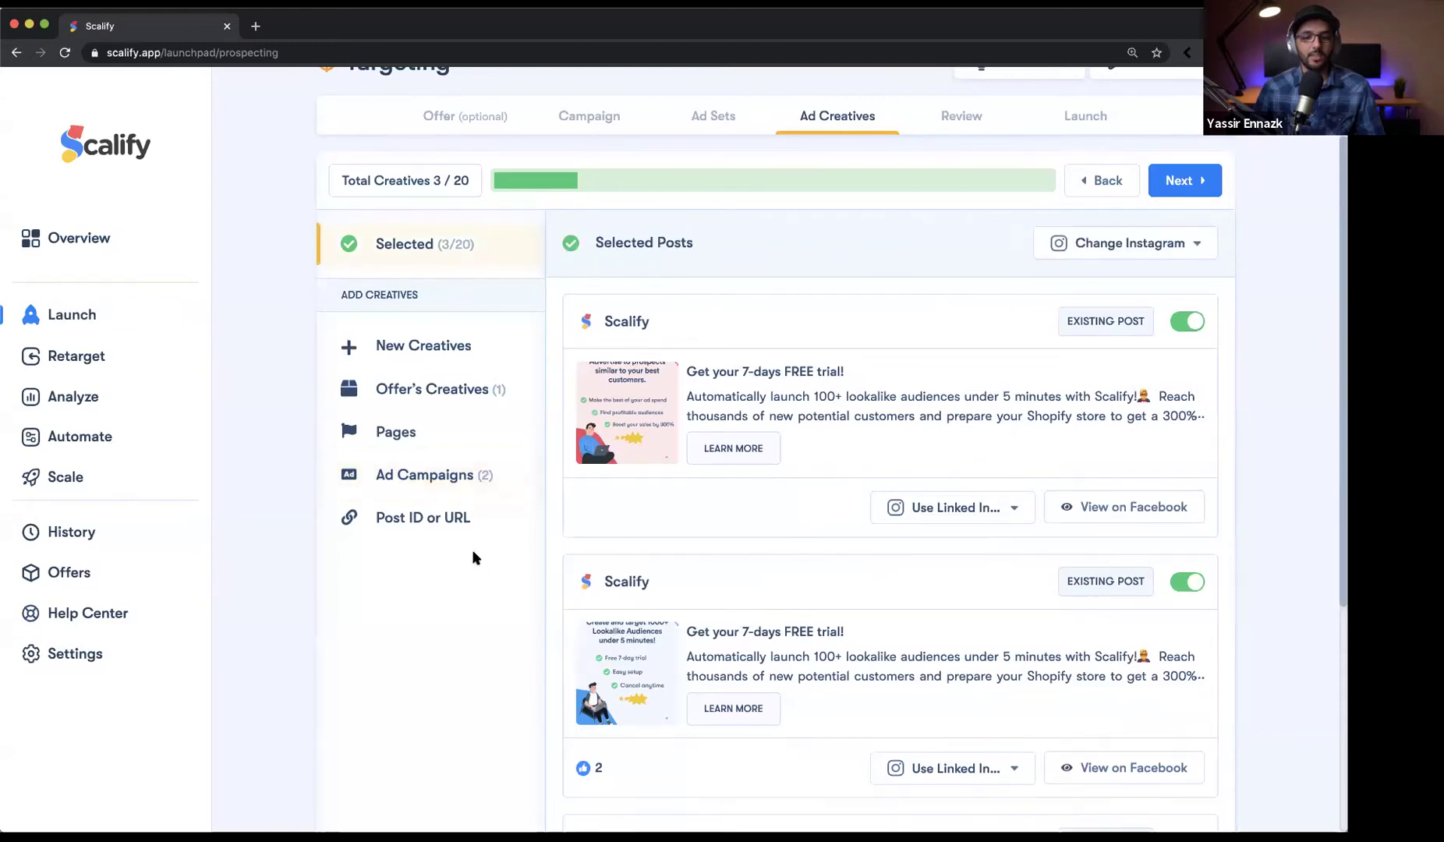
left_click(407, 523)
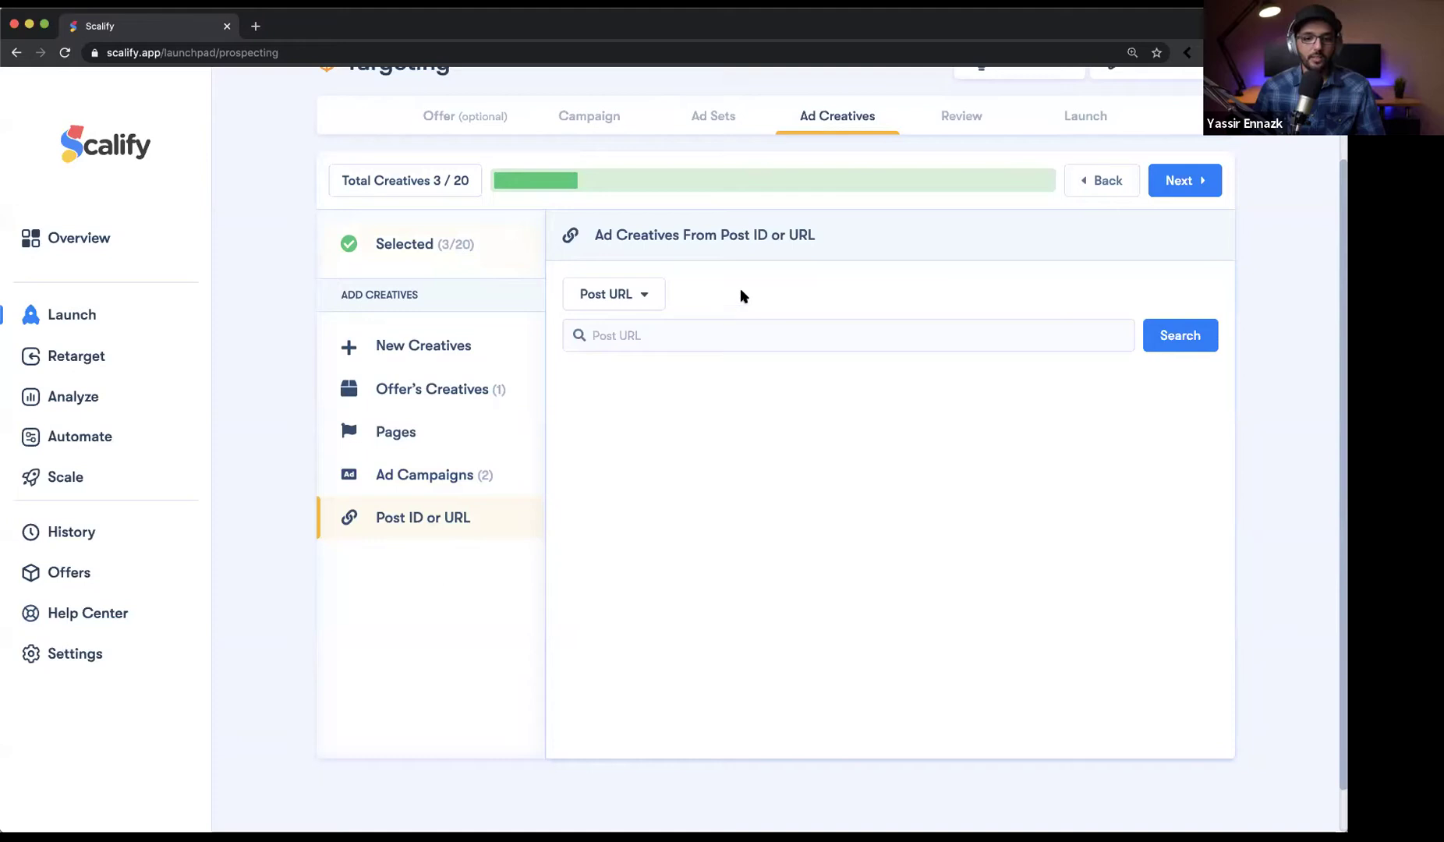
scroll(893, 299, "up", 2)
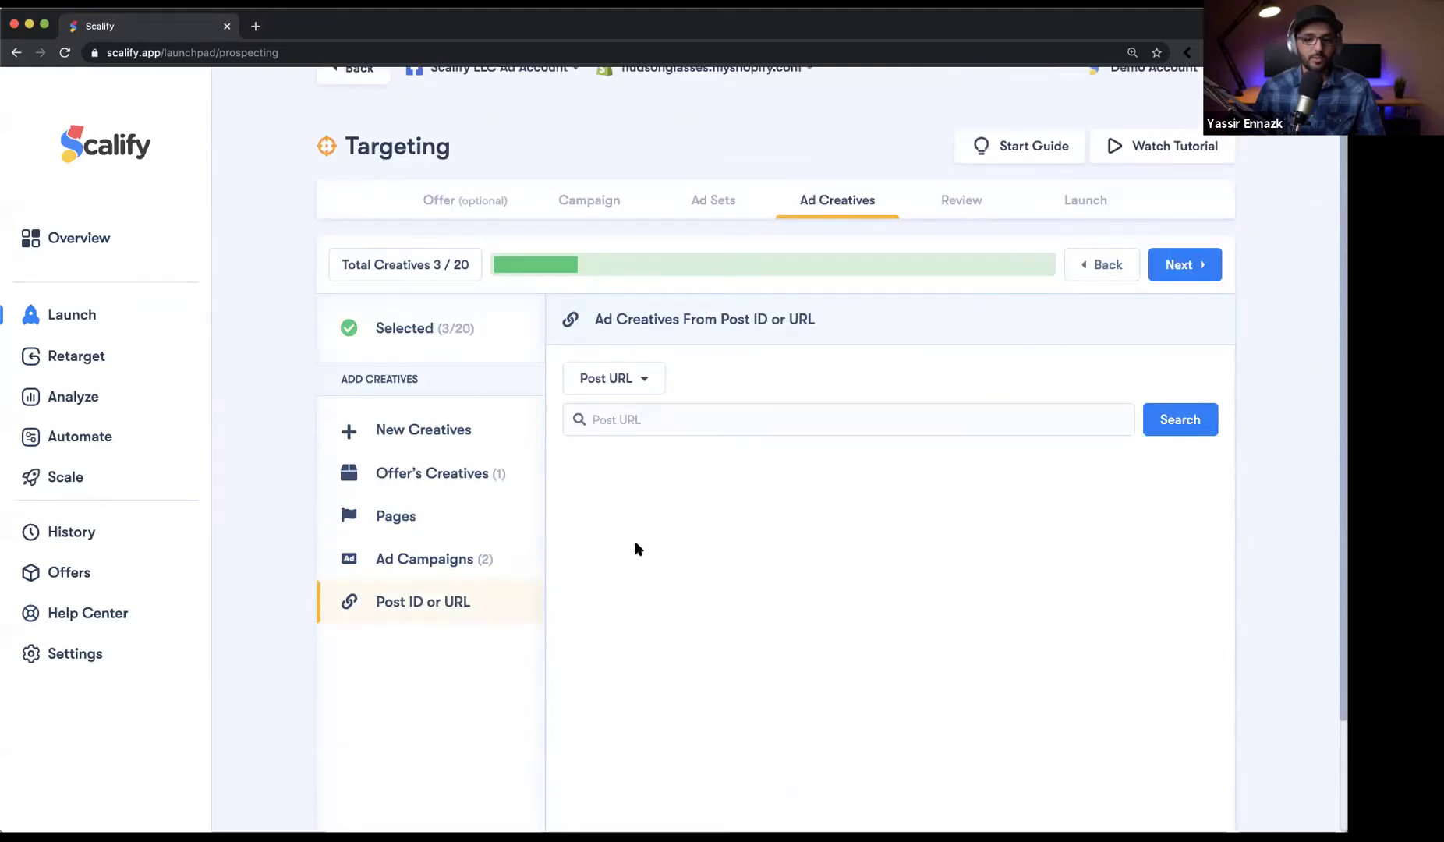
scroll(635, 548, "down", 1)
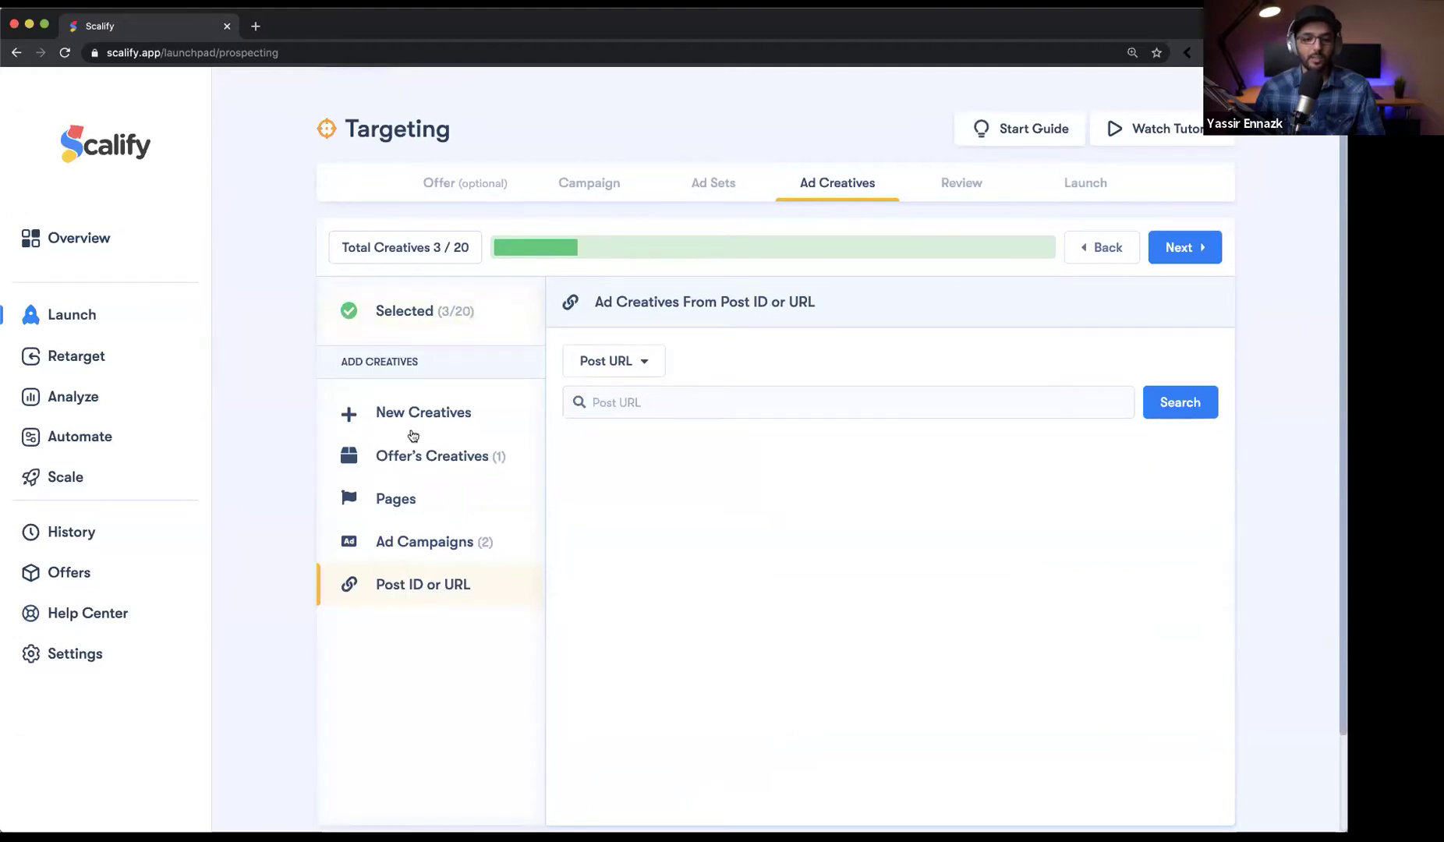
Review the selected posts and the Instagram account options for the individual creatives.
left_click(446, 310)
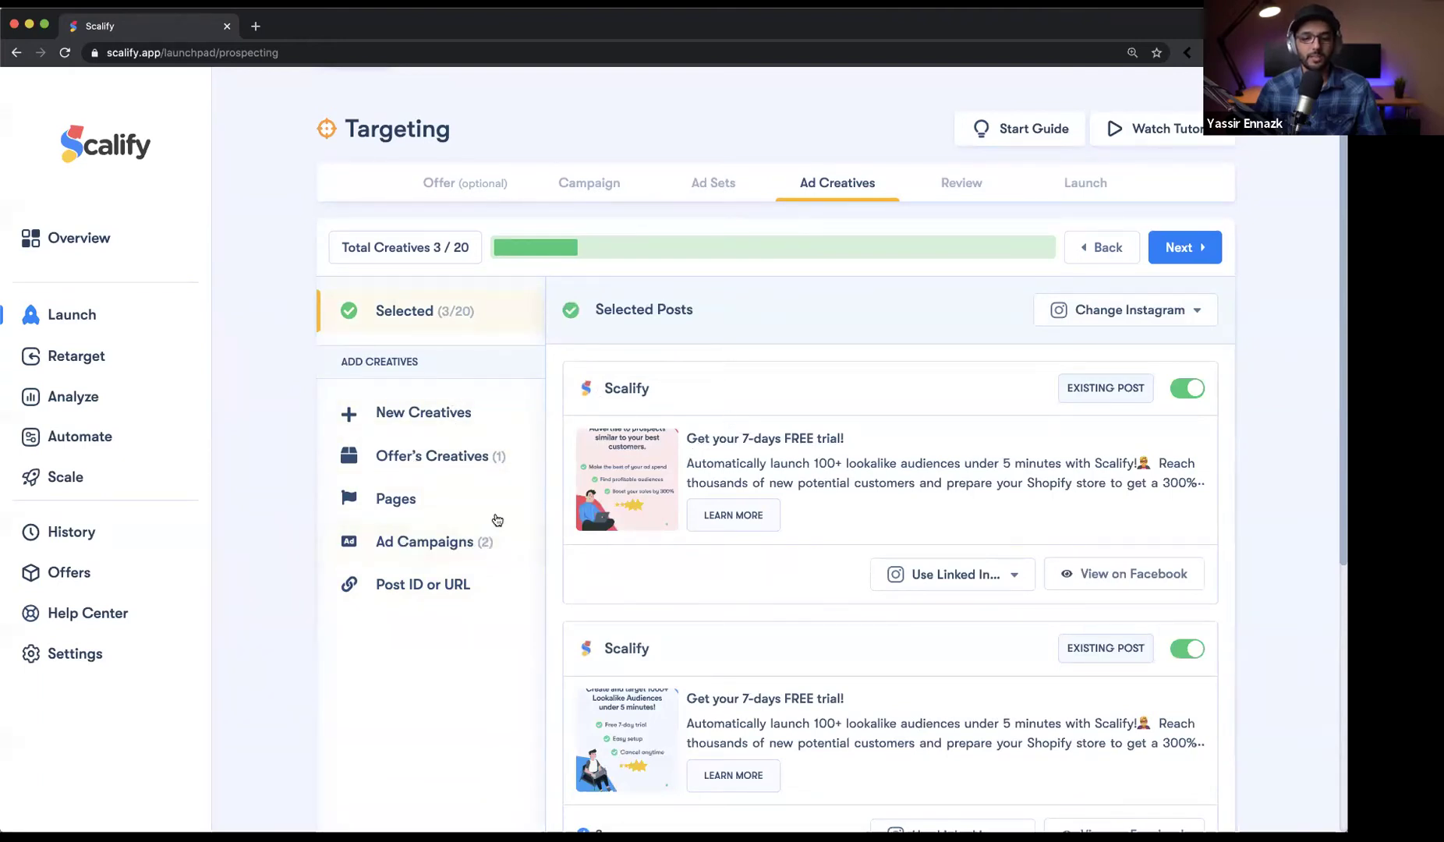
scroll(1039, 360, "down", 1)
left_click(946, 581)
left_click(945, 581)
scroll(967, 713, "up", 2)
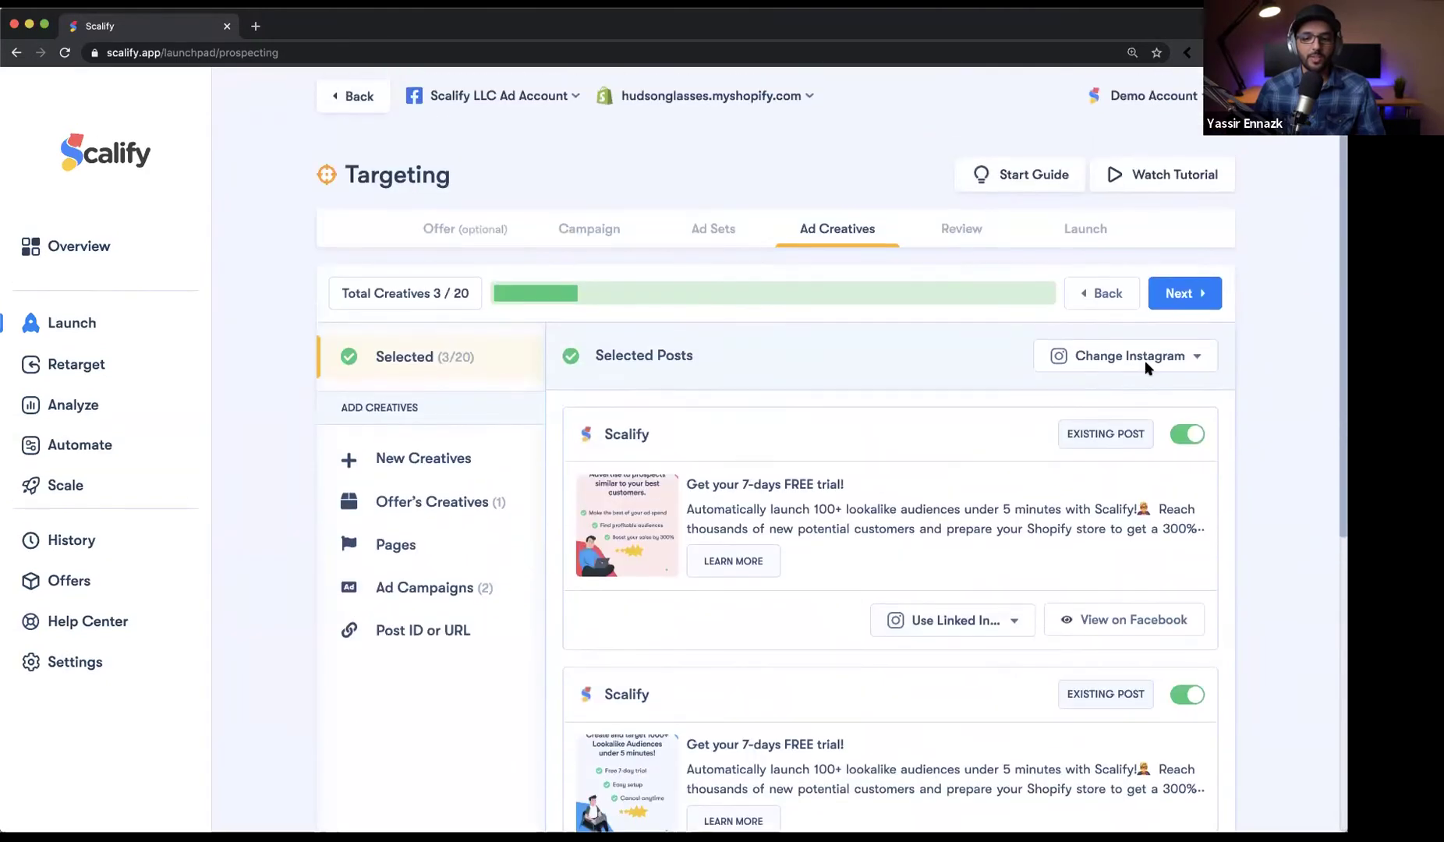
scroll(1118, 428, "down", 3)
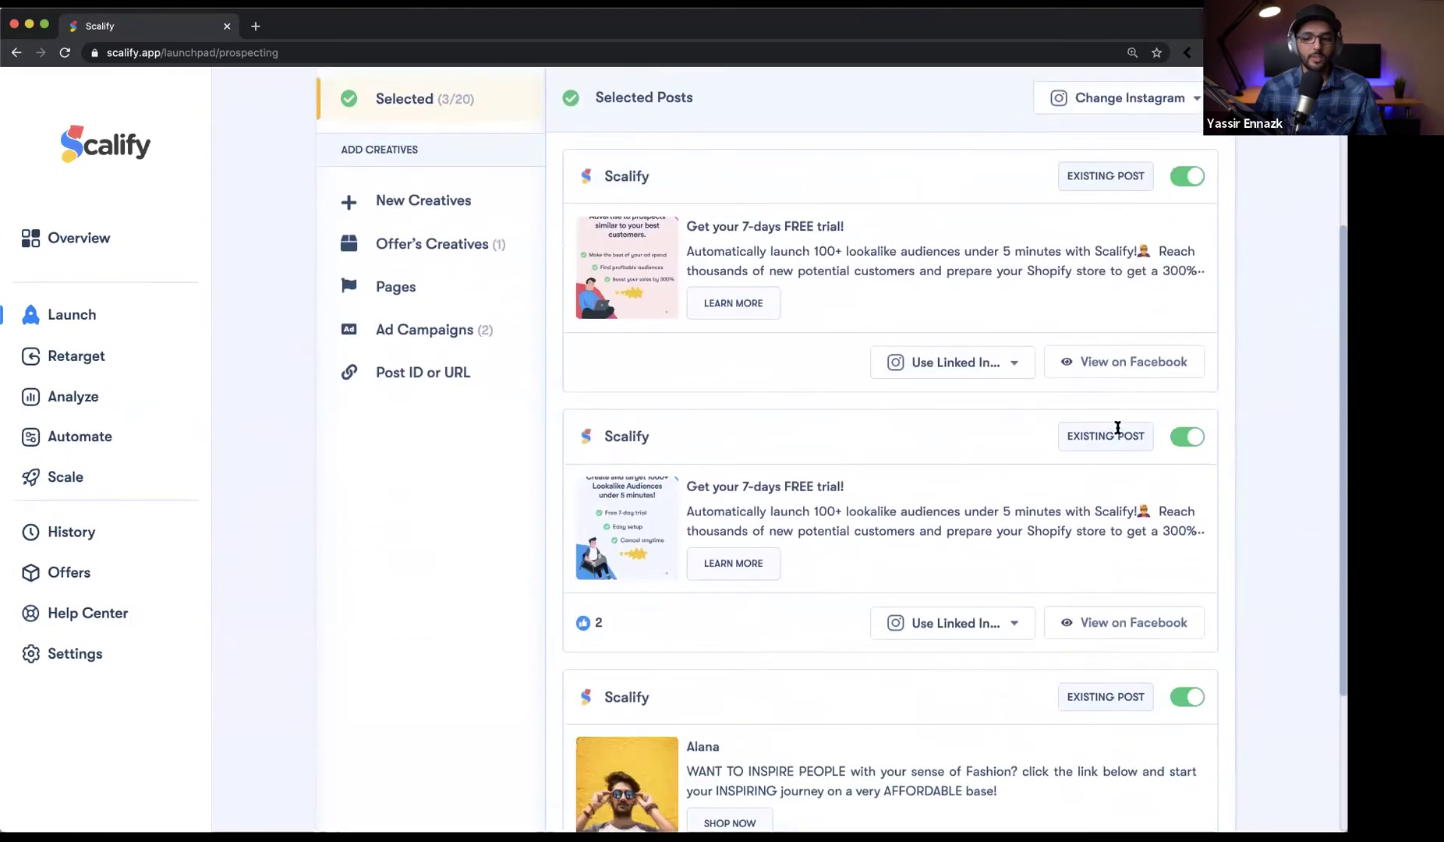
scroll(1118, 429, "up", 1)
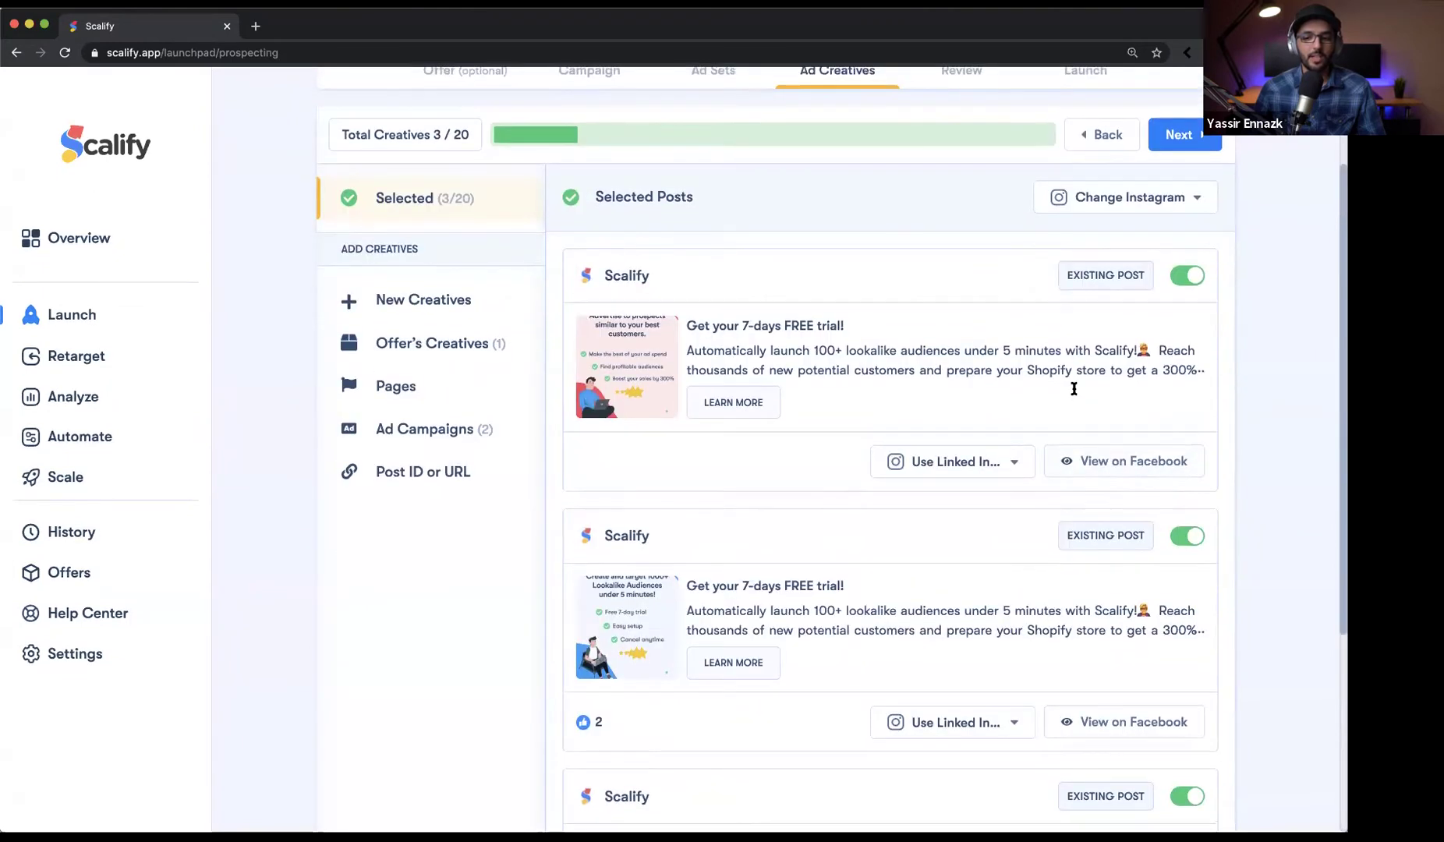
scroll(1075, 390, "up", 2)
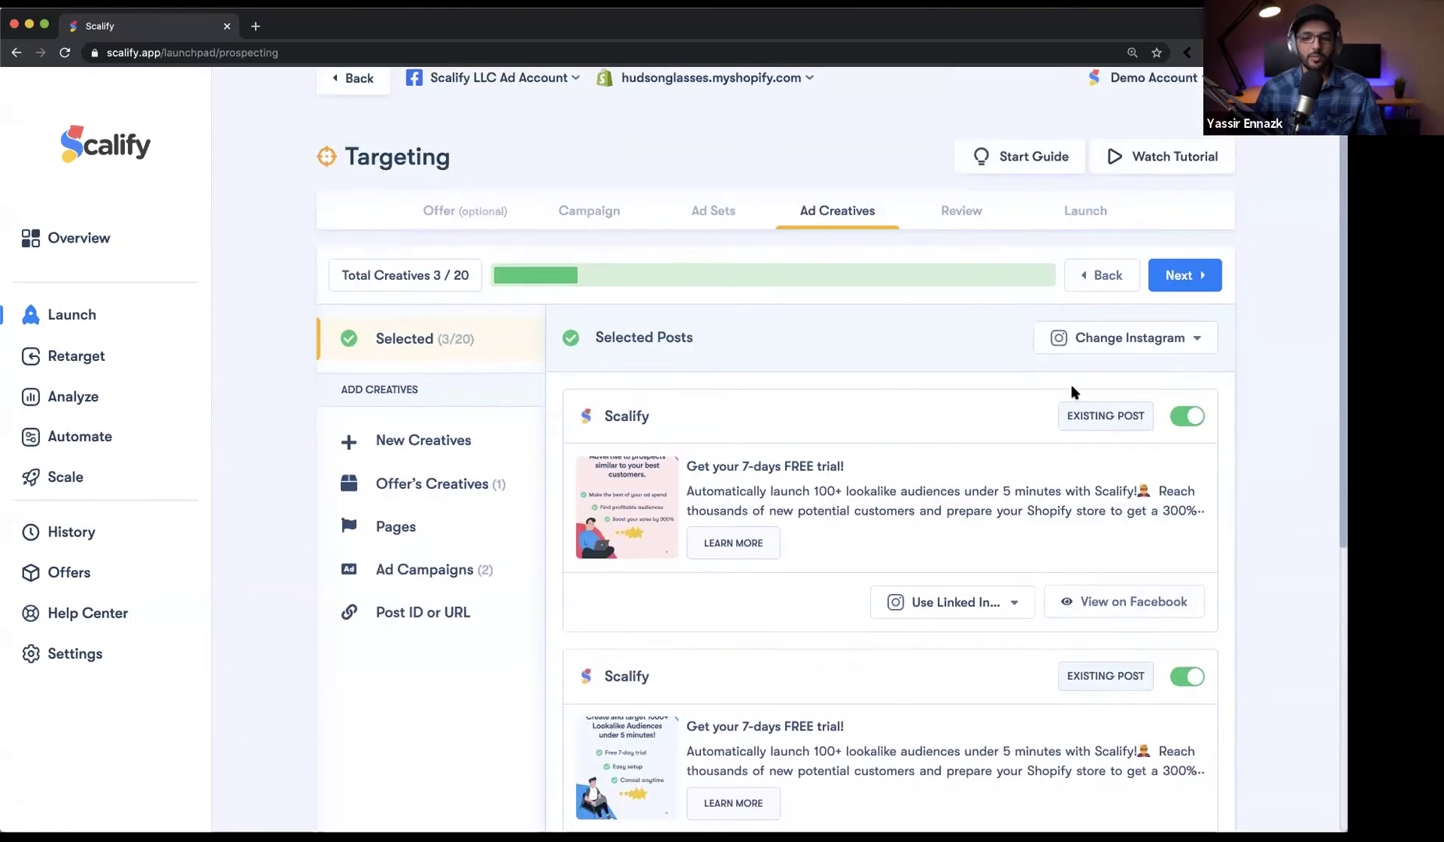
Continue to the Review stage and look through the task summary.
left_click(971, 219)
scroll(998, 472, "down", 10)
scroll(997, 475, "up", 6)
Calculate the potential reach for all six ad set variations in the task summary.
left_click(932, 445)
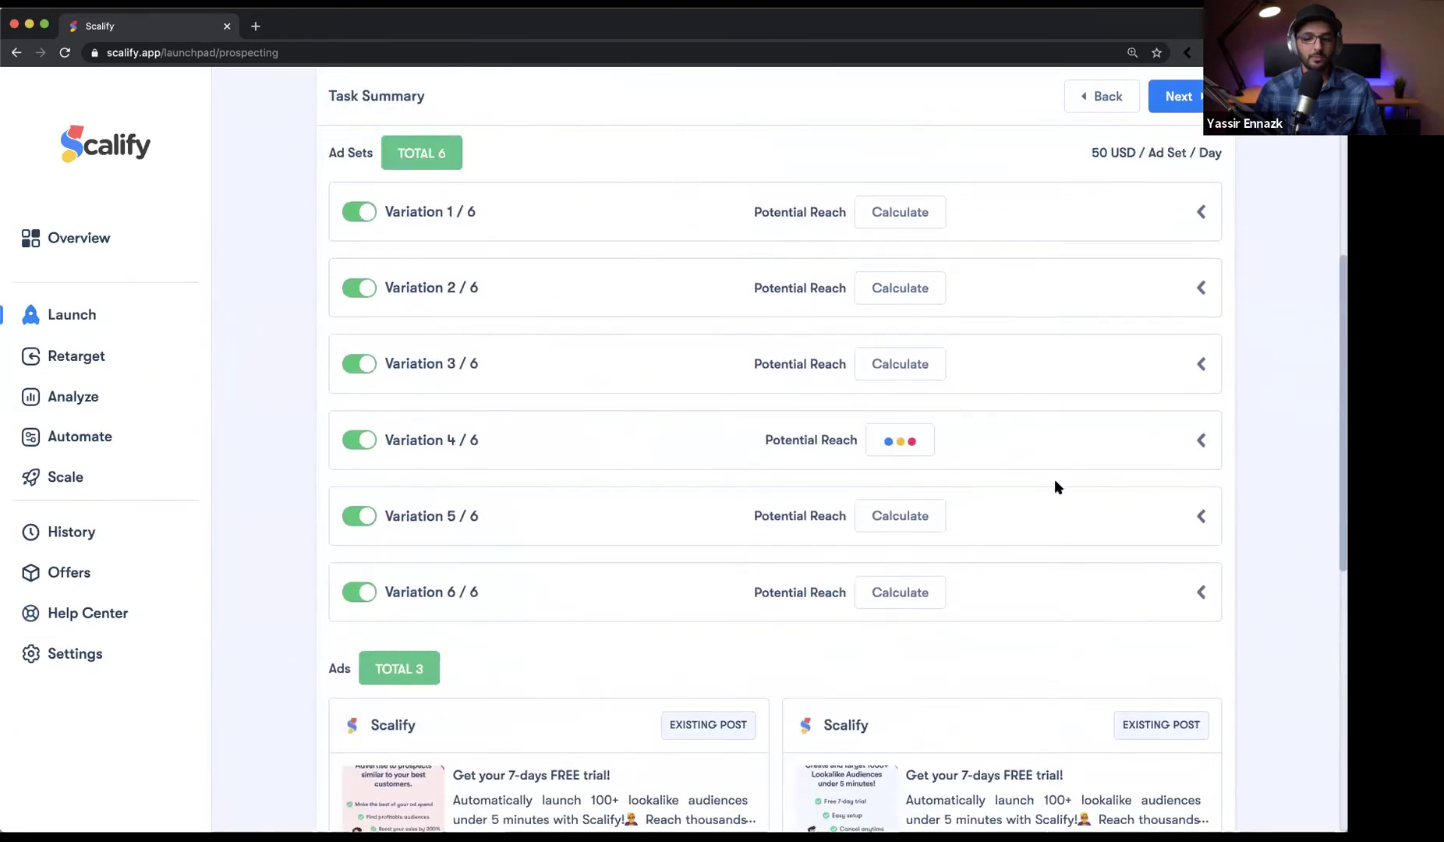
scroll(1055, 488, "up", 1)
left_click(923, 417)
scroll(1074, 468, "up", 3)
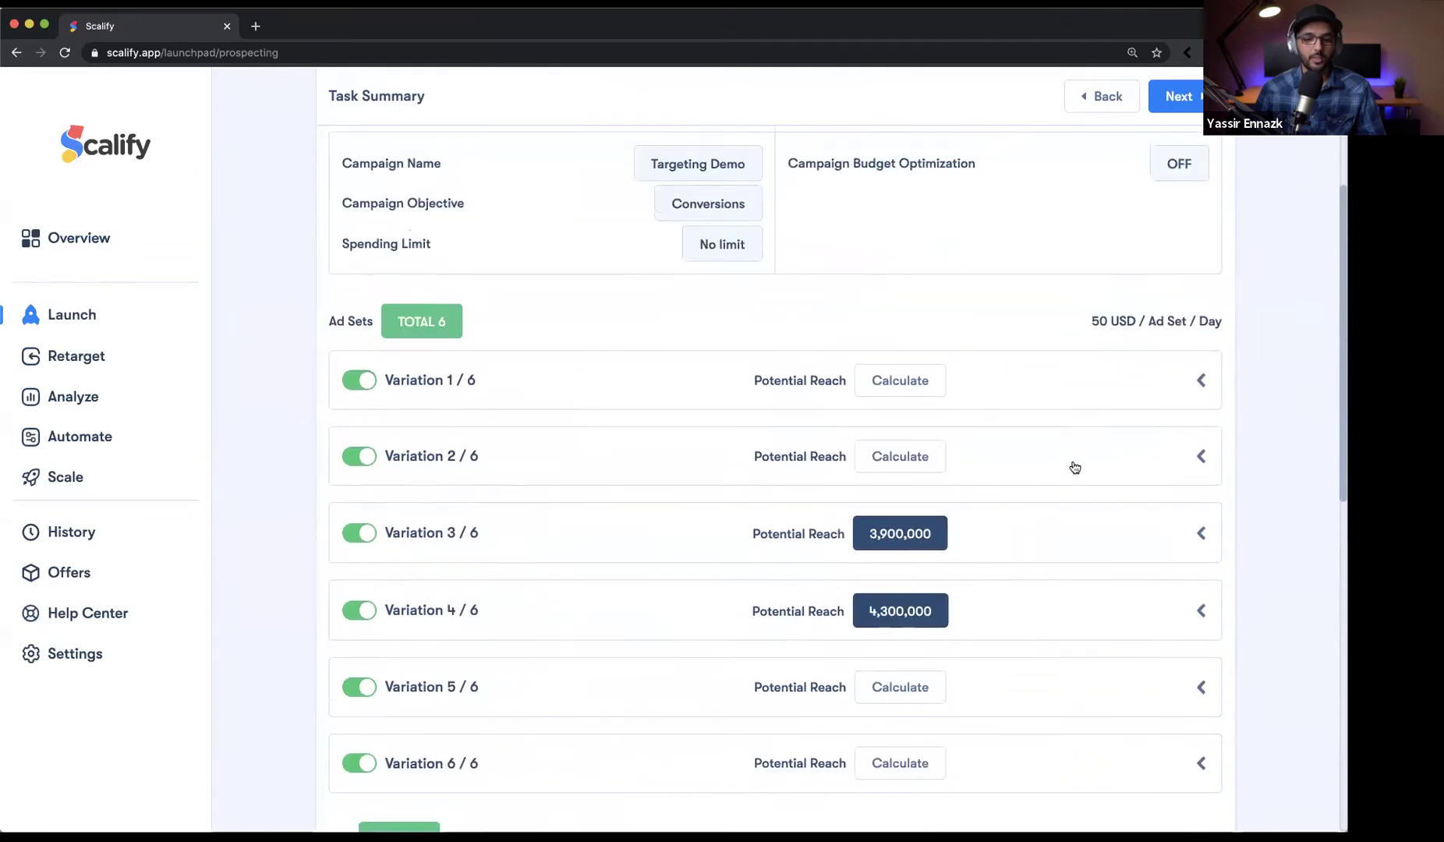
left_click(932, 462)
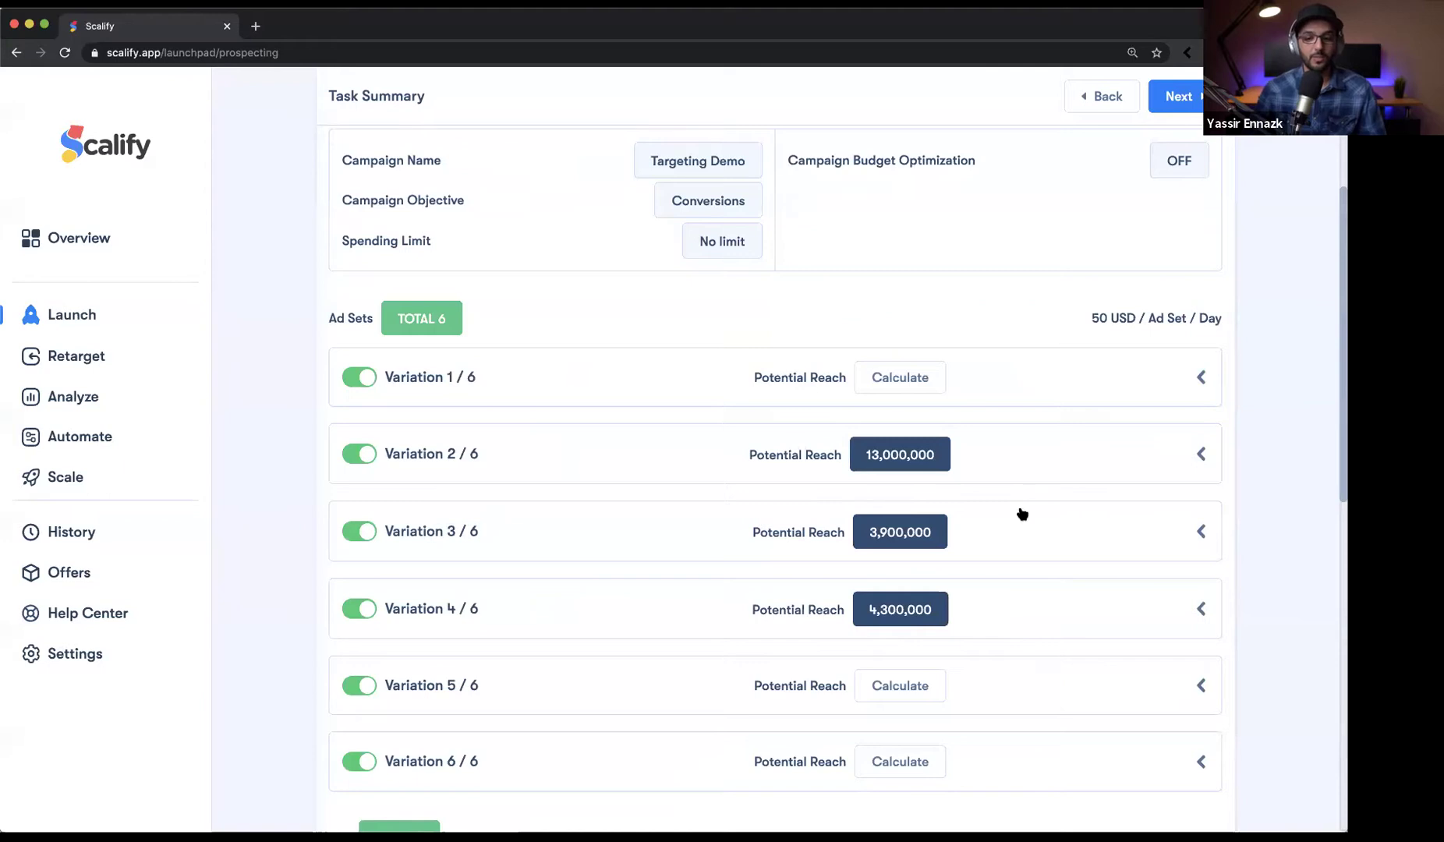
scroll(1024, 507, "up", 1)
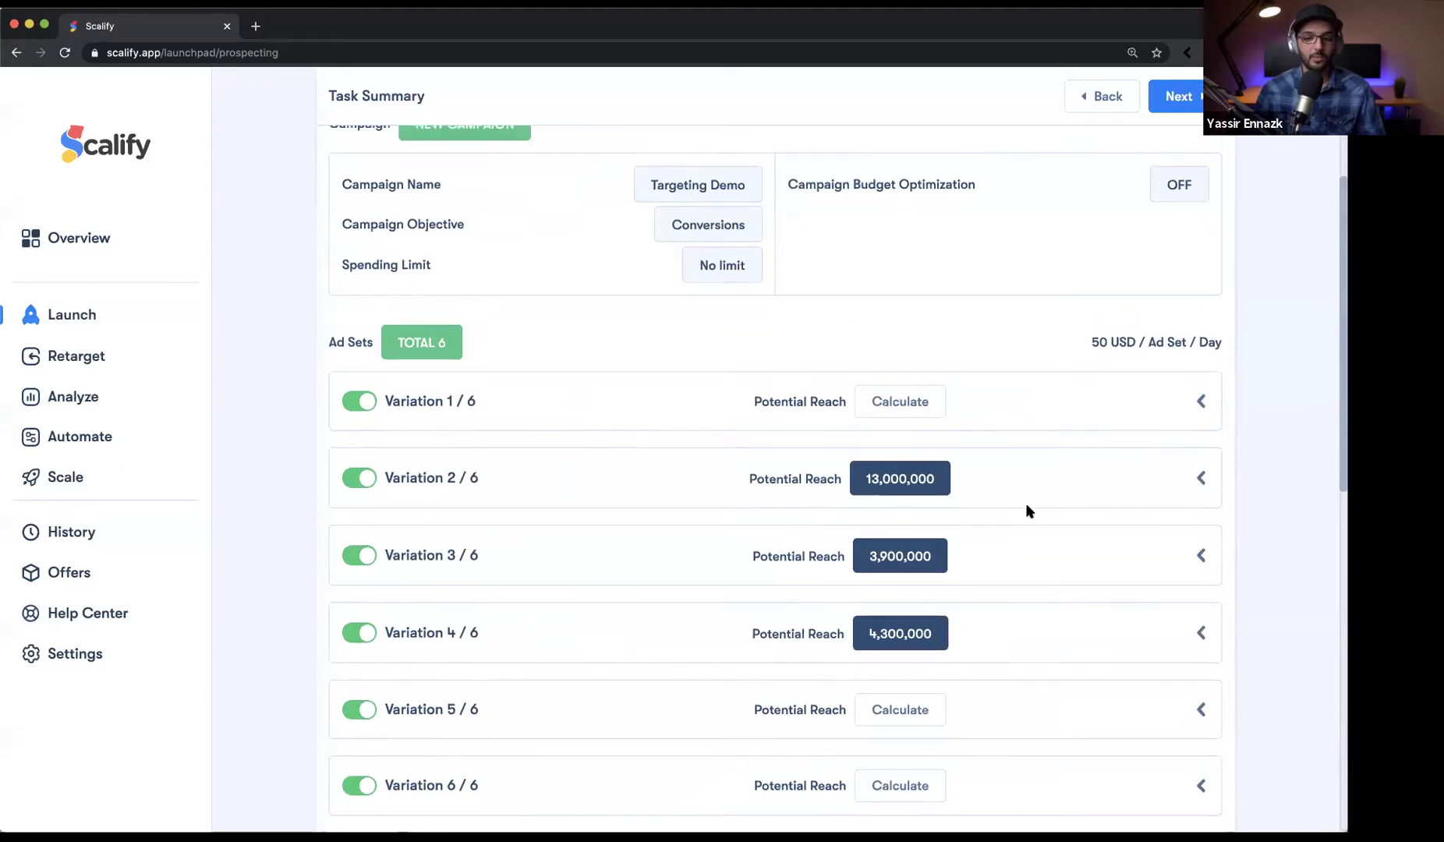
left_click(925, 411)
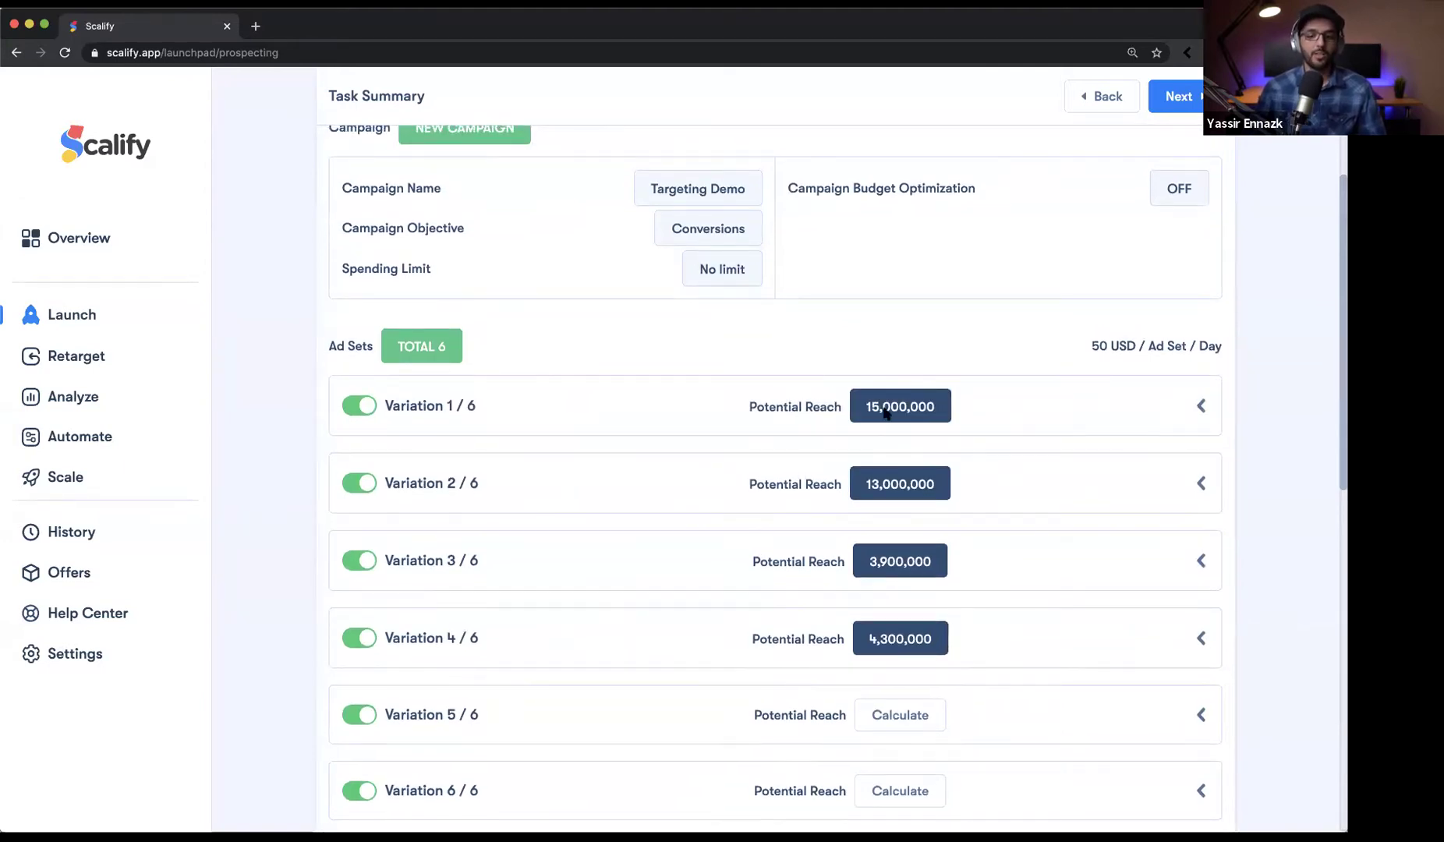
scroll(967, 568, "down", 5)
left_click(914, 630)
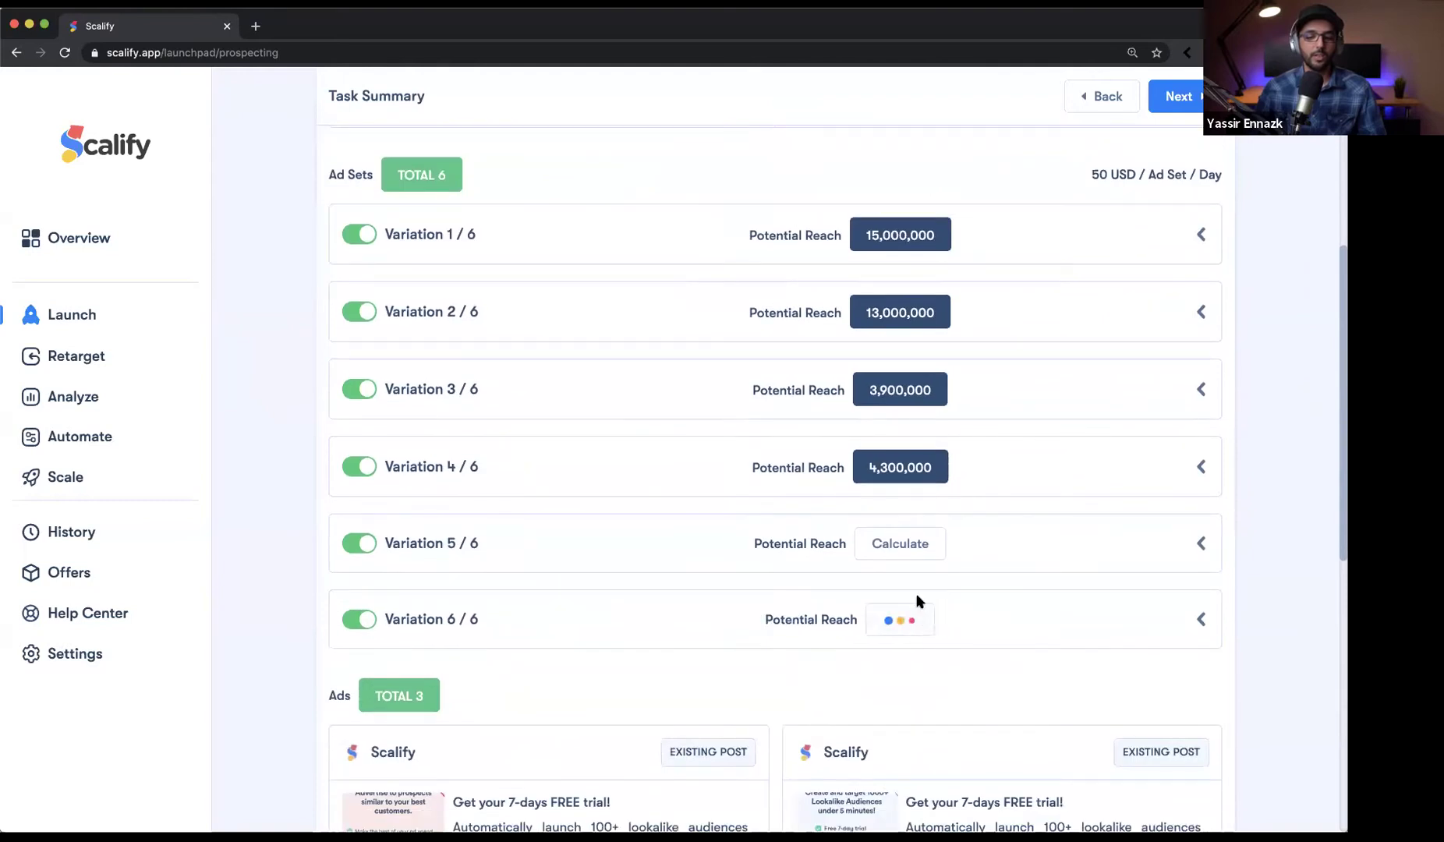
left_click(916, 556)
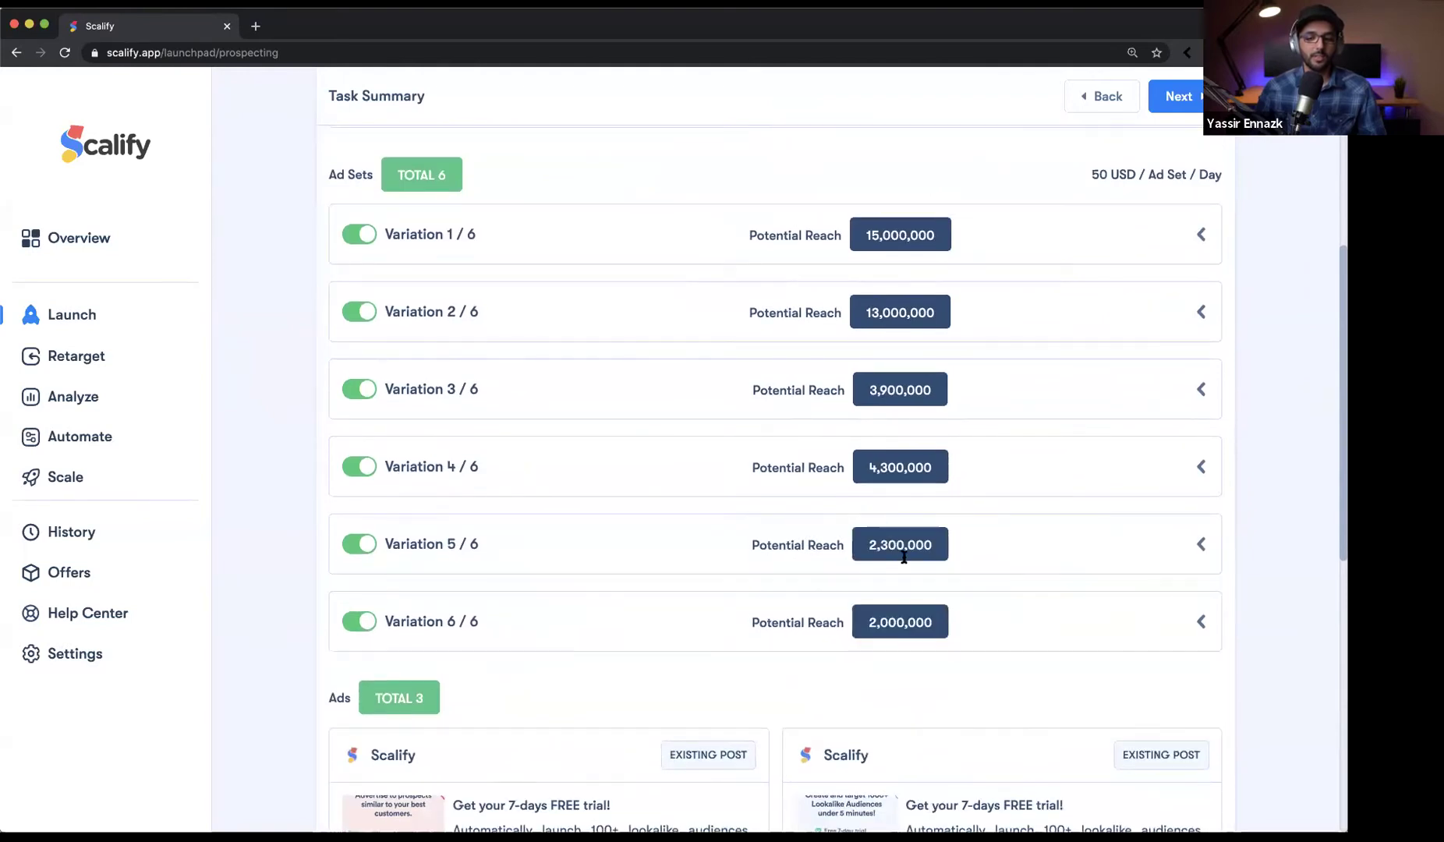